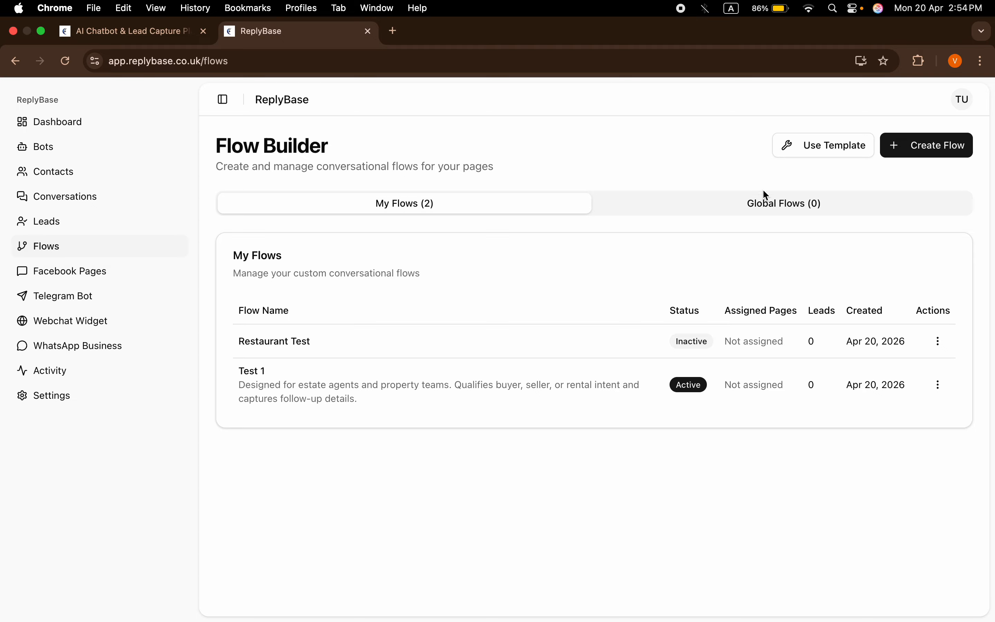
# - Create a new flow named "test" followed by the owner's first name, with the description "test description"
pyautogui.click(946, 150)
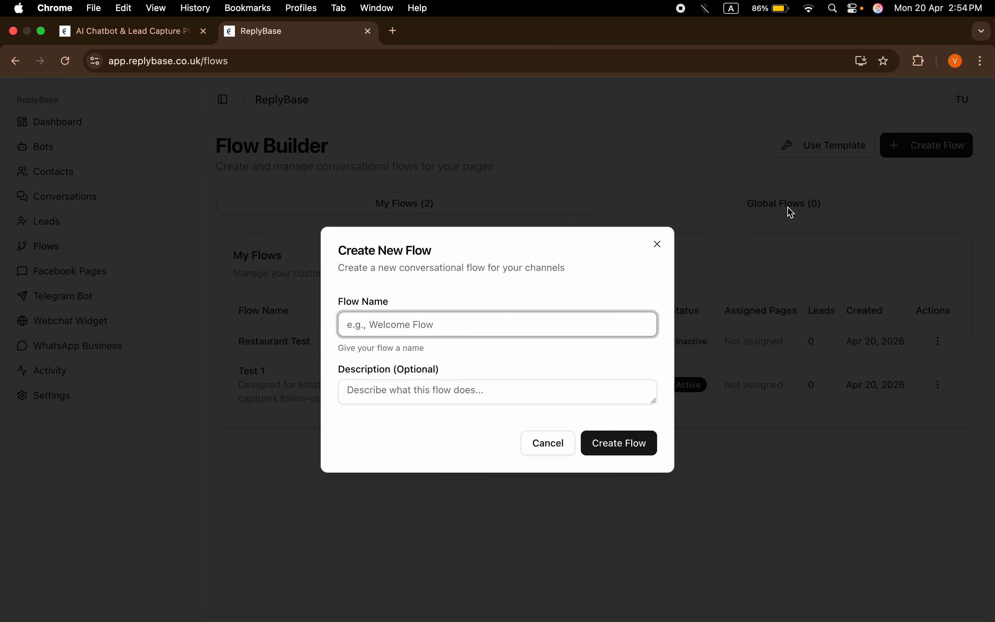
pyautogui.write('test amir')
pyautogui.click(419, 399)
pyautogui.write('test')
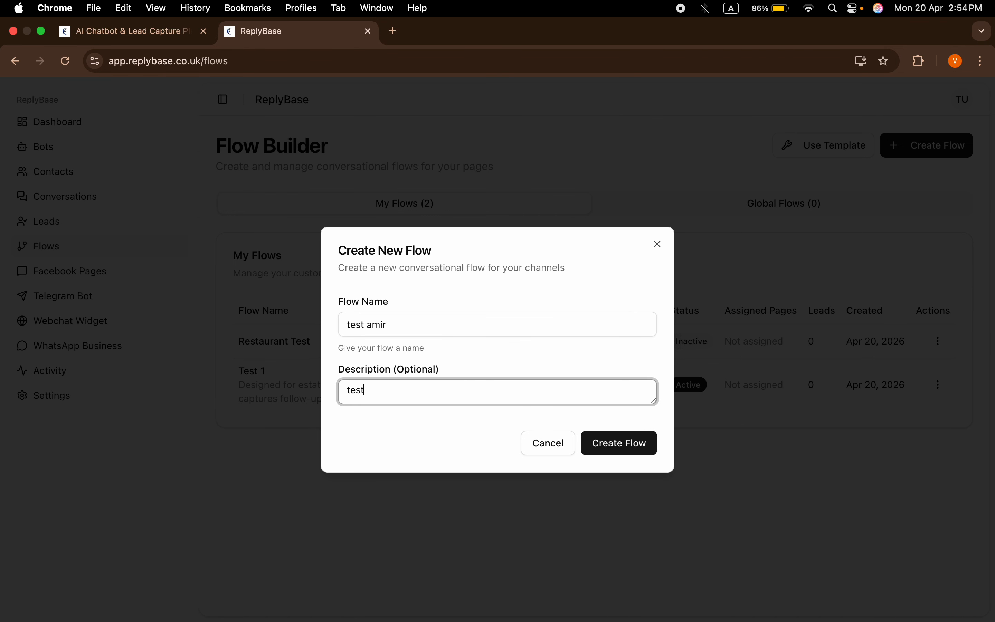
pyautogui.write(' description')
pyautogui.click(631, 440)
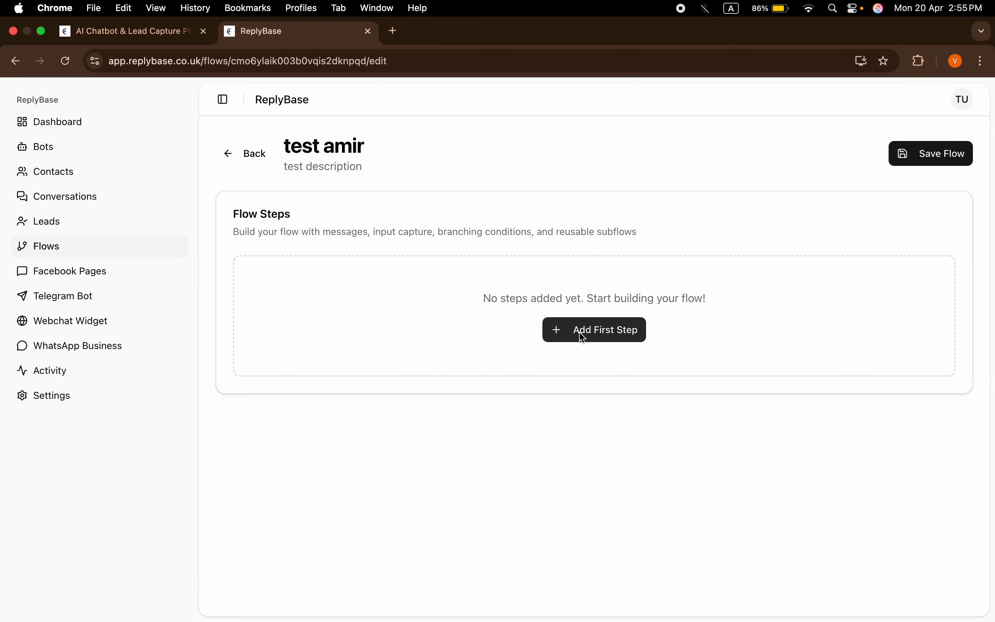
# - Start the flow's first step with the node type Send Message
pyautogui.click(613, 337)
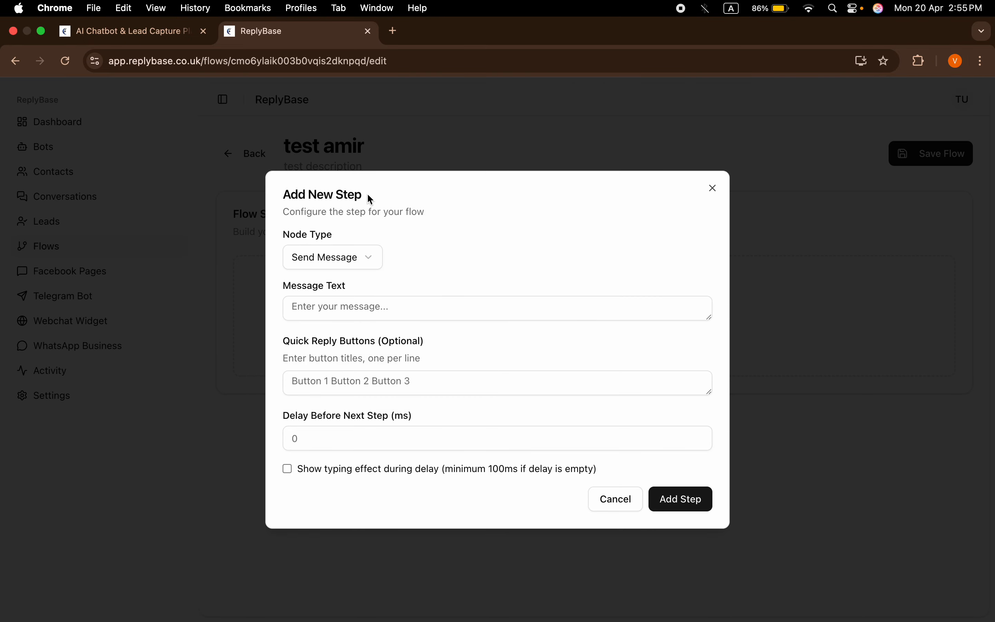
pyautogui.moveTo(362, 195); pyautogui.dragTo(356, 194)
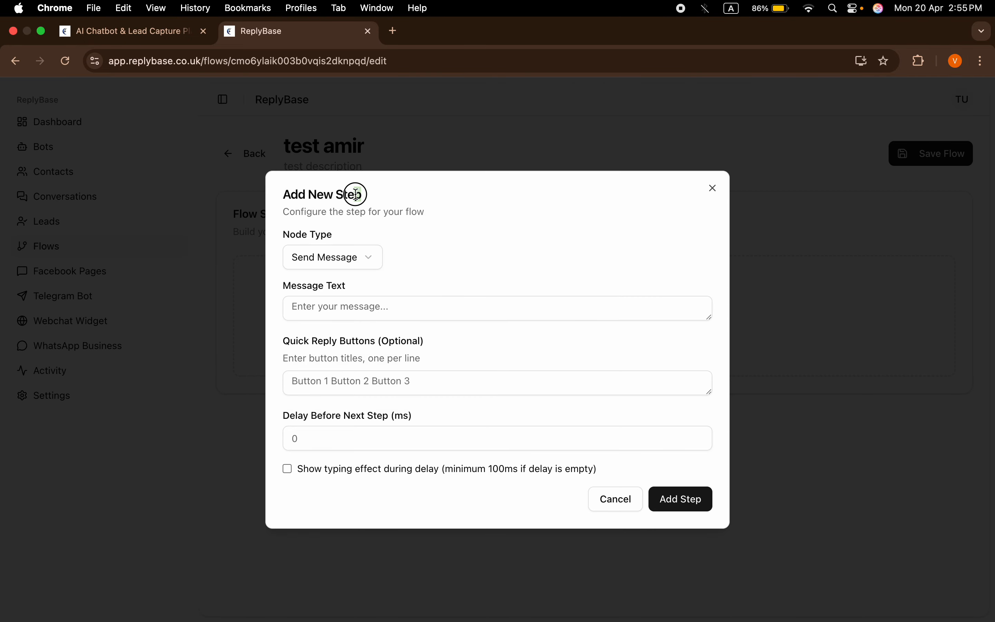
pyautogui.click(395, 193)
pyautogui.click(342, 255)
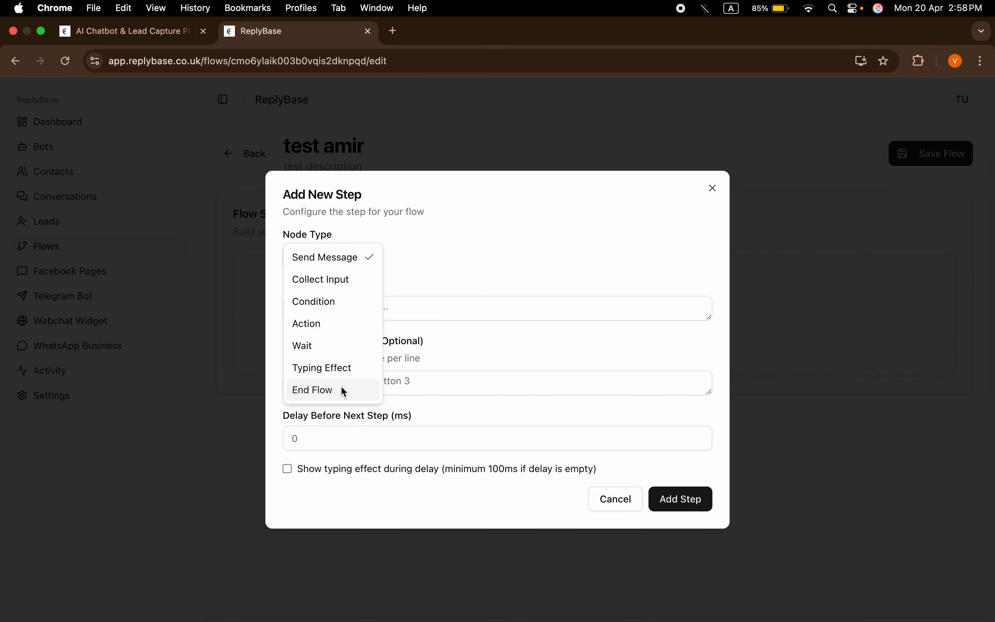
pyautogui.click(356, 258)
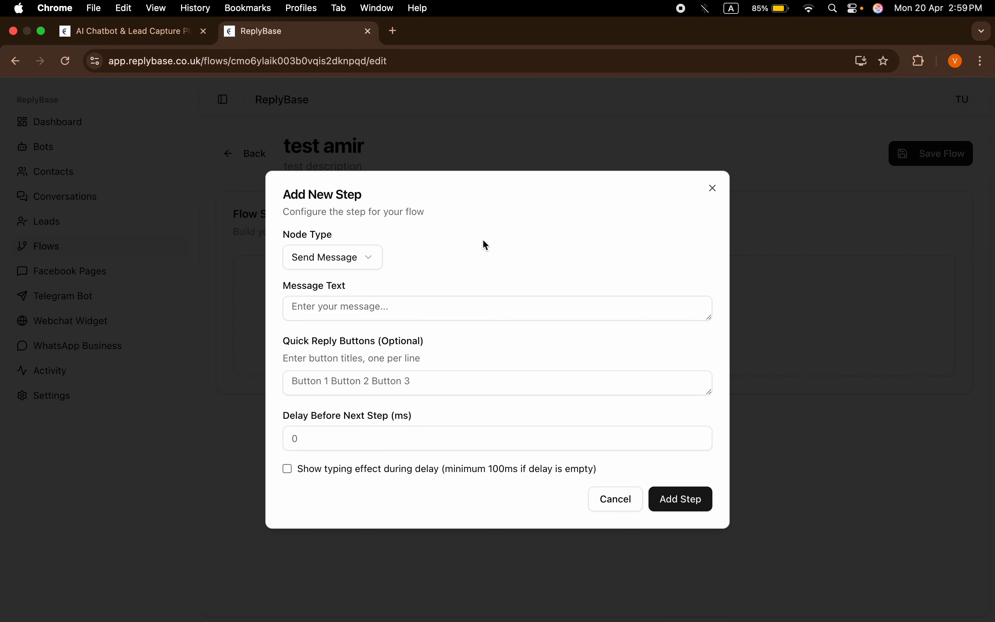
# - Enter "Hi! How can I help you today?" as the step's message text
pyautogui.click(389, 308)
pyautogui.write('Hi')
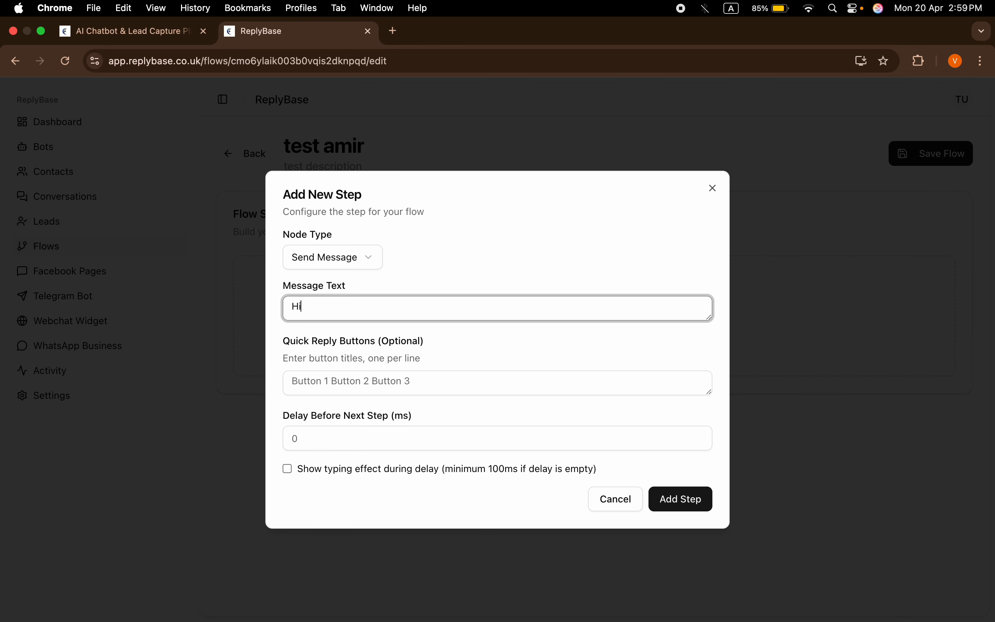
pyautogui.write('! How can I help you toda')
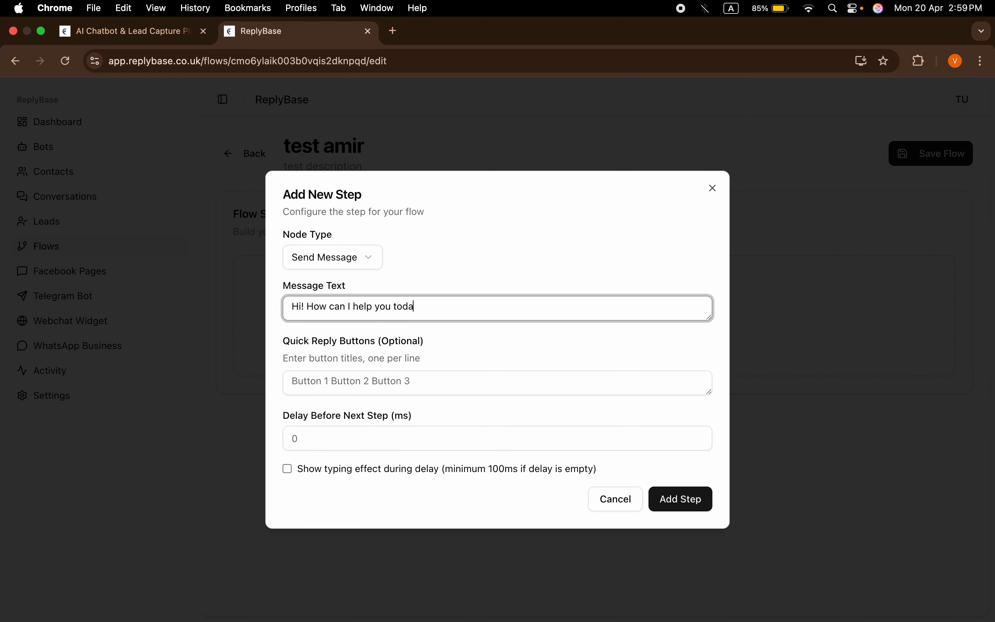
pyautogui.write('y?')
pyautogui.click(364, 259)
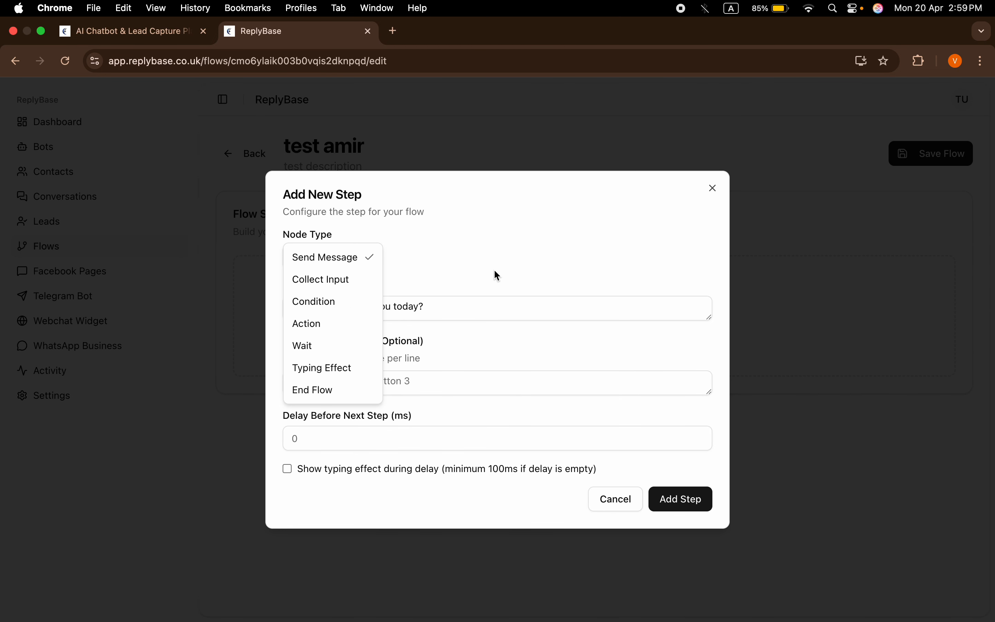
pyautogui.click(546, 246)
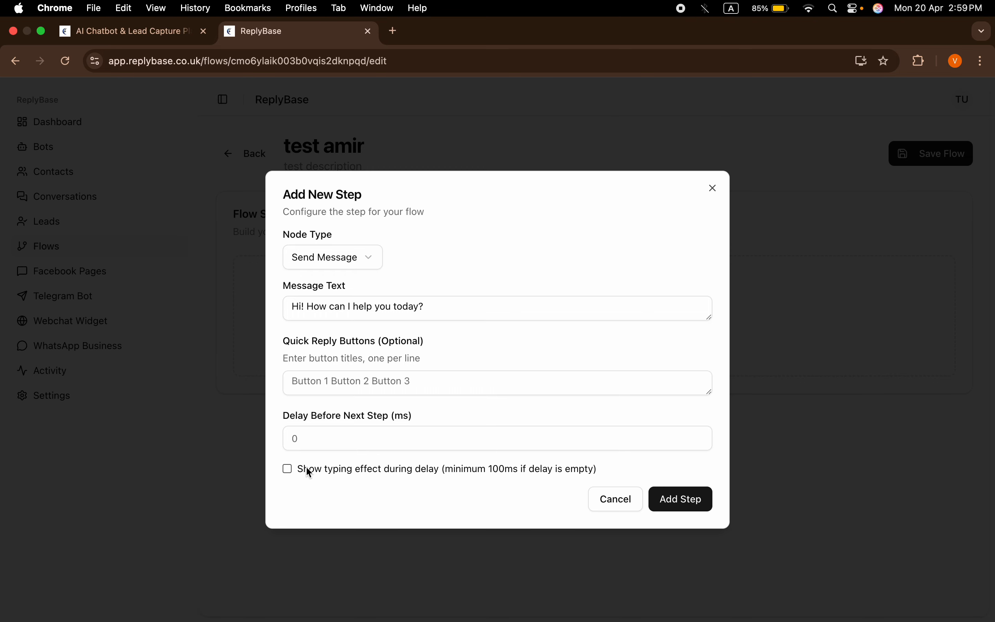
pyautogui.click(334, 442)
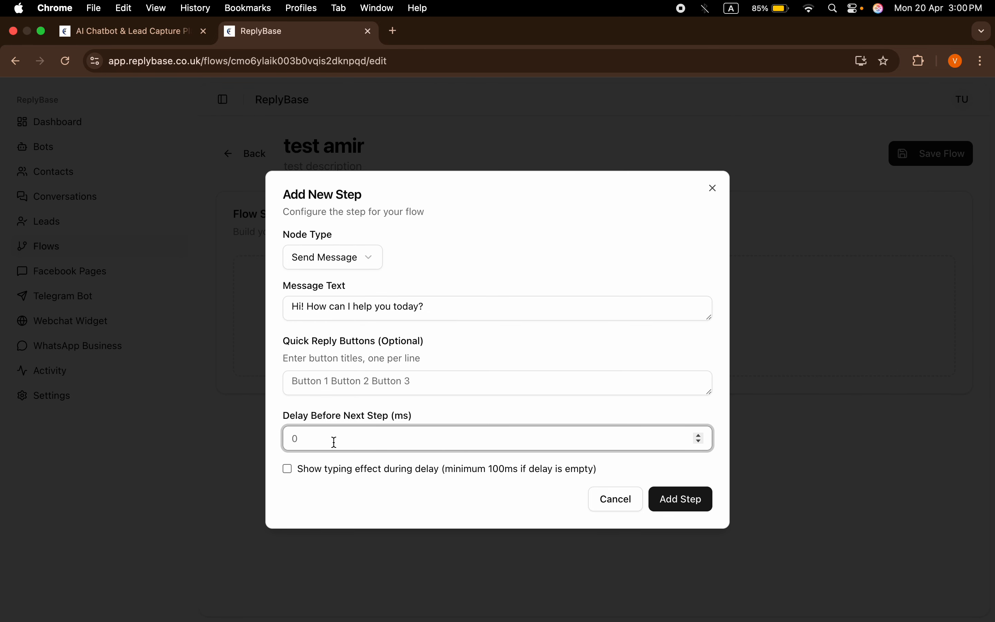
pyautogui.write('1000')
pyautogui.press('BackSpace')
pyautogui.press('BackSpace')
pyautogui.press('BackSpace')
pyautogui.press('BackSpace')
# - Enable the typing effect during the delay for the greeting message step
pyautogui.click(350, 498)
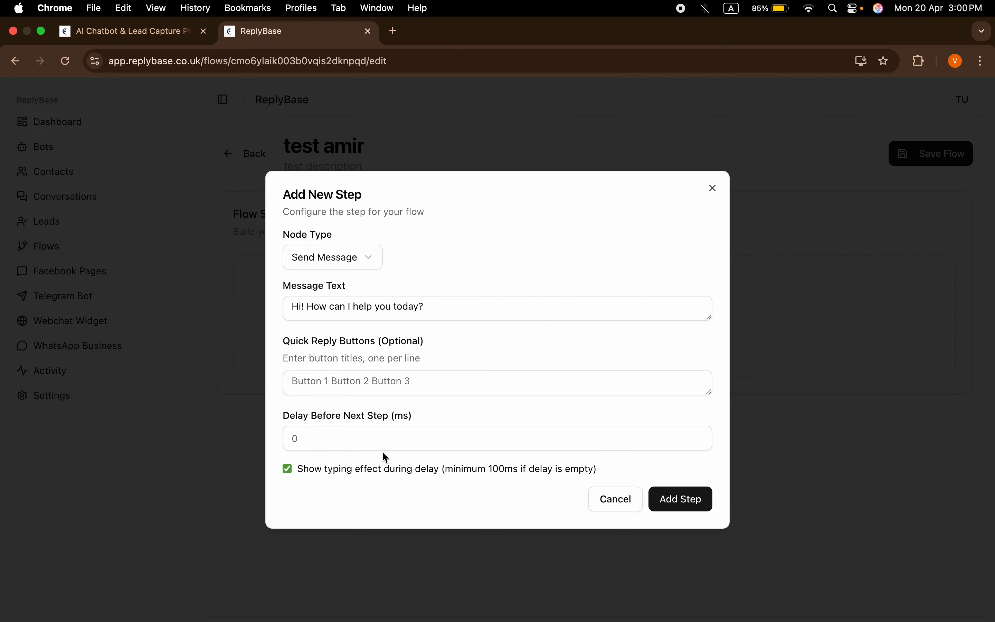
pyautogui.click(402, 438)
pyautogui.write('1000')
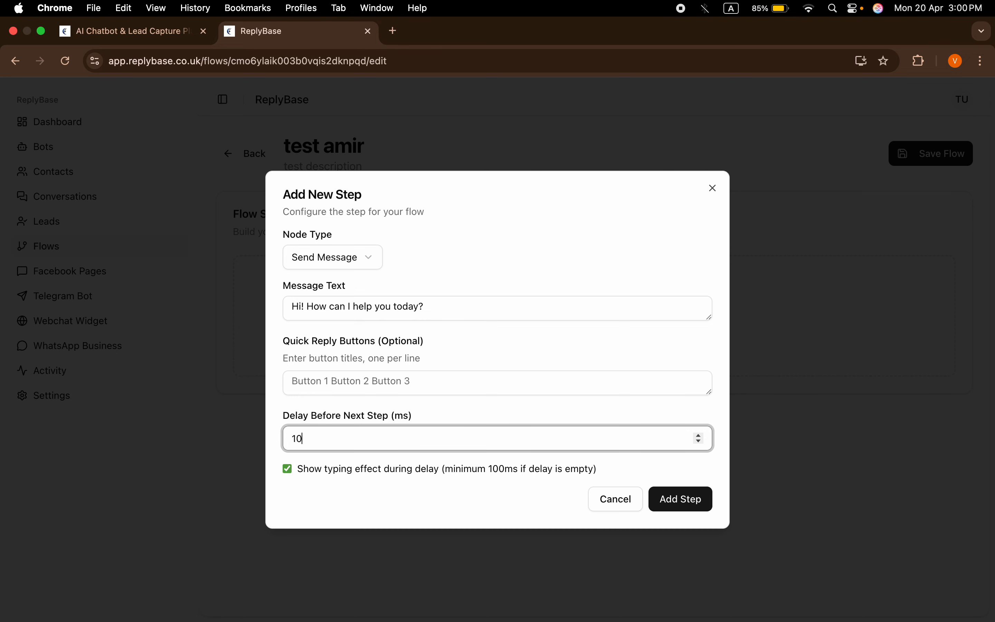
pyautogui.press('BackSpace')
pyautogui.press('BackSpace')
pyautogui.press('BackSpace')
pyautogui.press('BackSpace')
# - Add the configured Send Message step to the flow
pyautogui.click(690, 499)
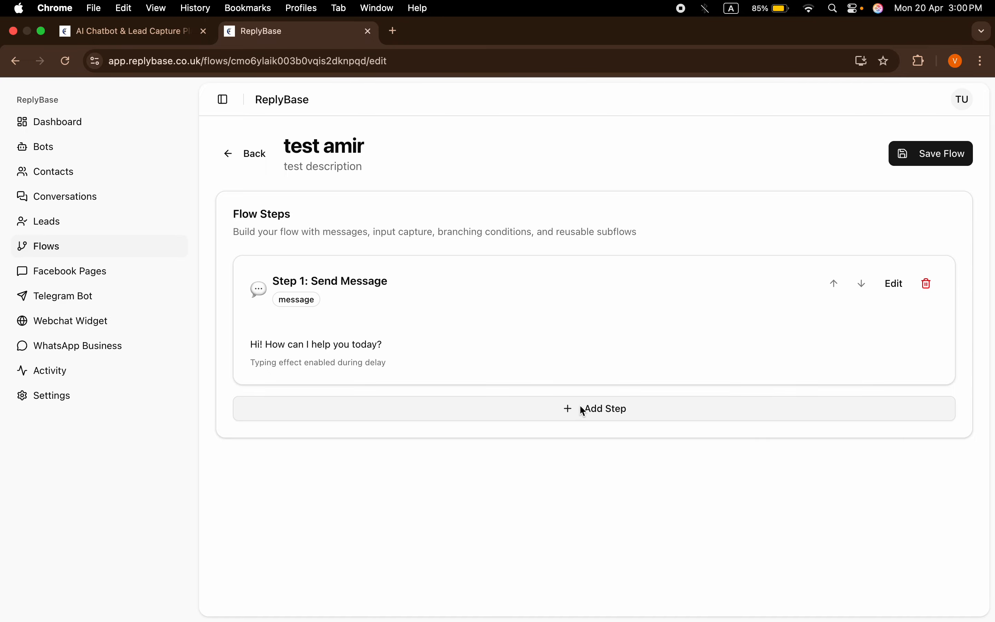
# - Start a second step of type Collect Input with the prompt "Before start any details, please tell me your name?"
pyautogui.click(597, 412)
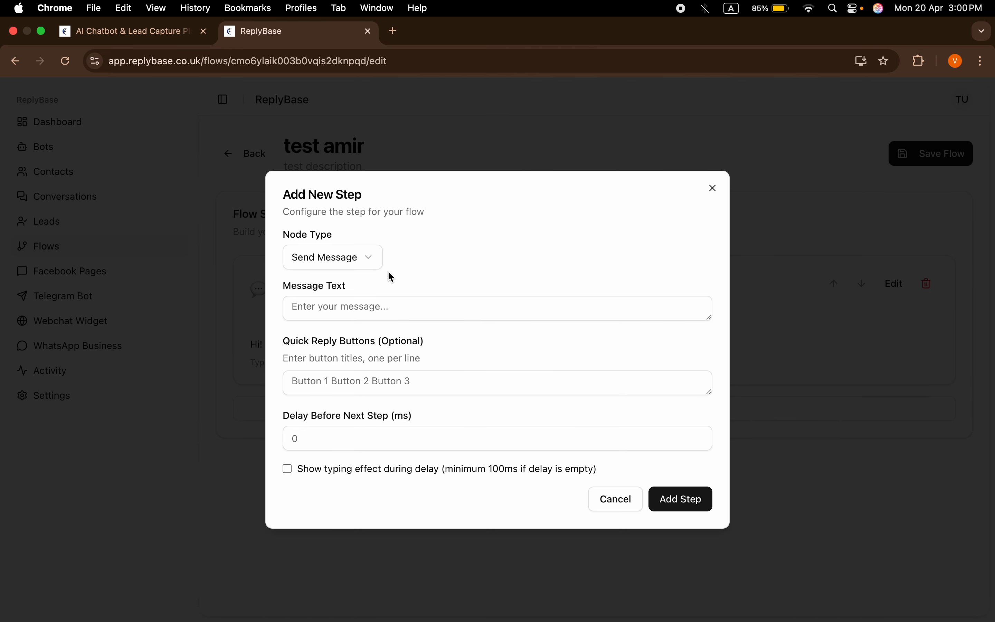
pyautogui.click(369, 260)
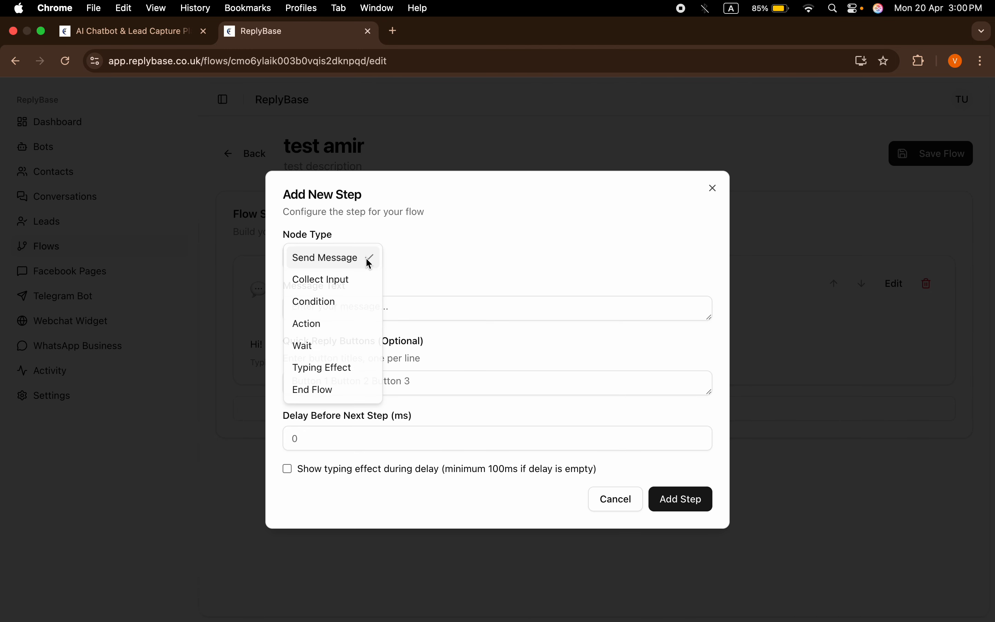
pyautogui.click(352, 281)
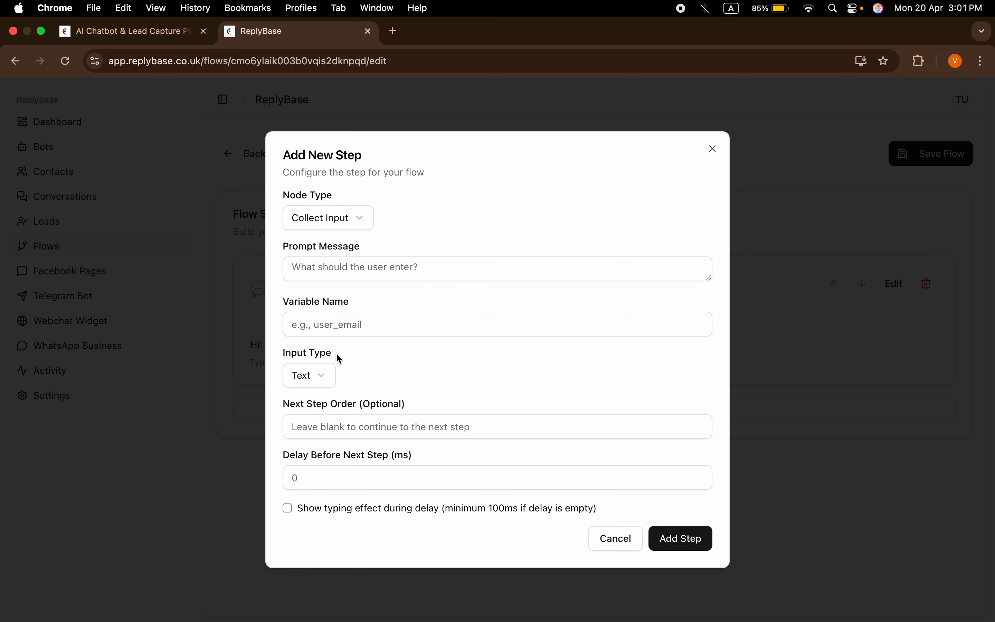
pyautogui.click(432, 266)
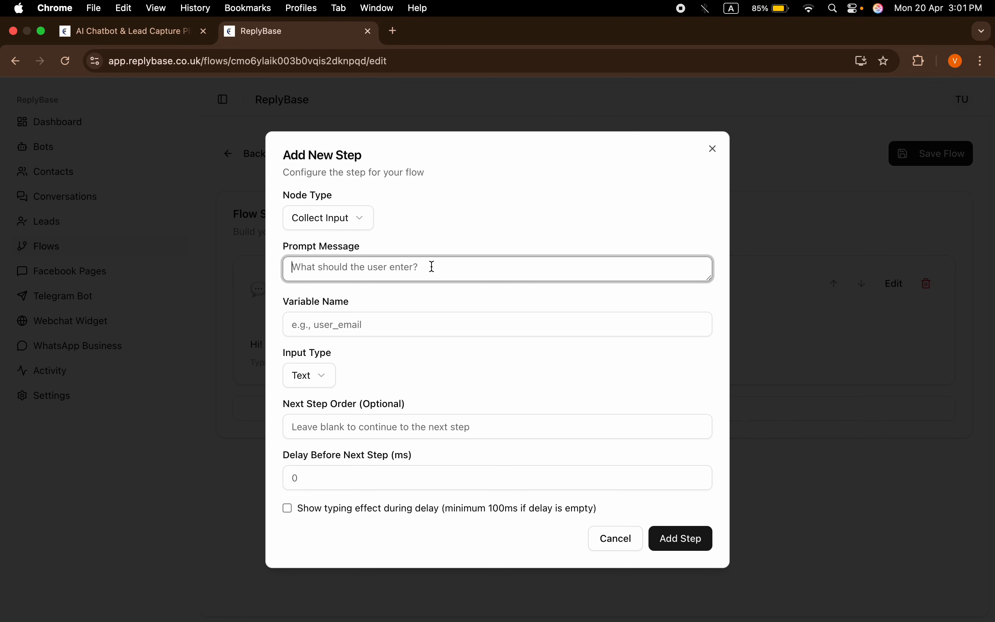
pyautogui.write('Be')
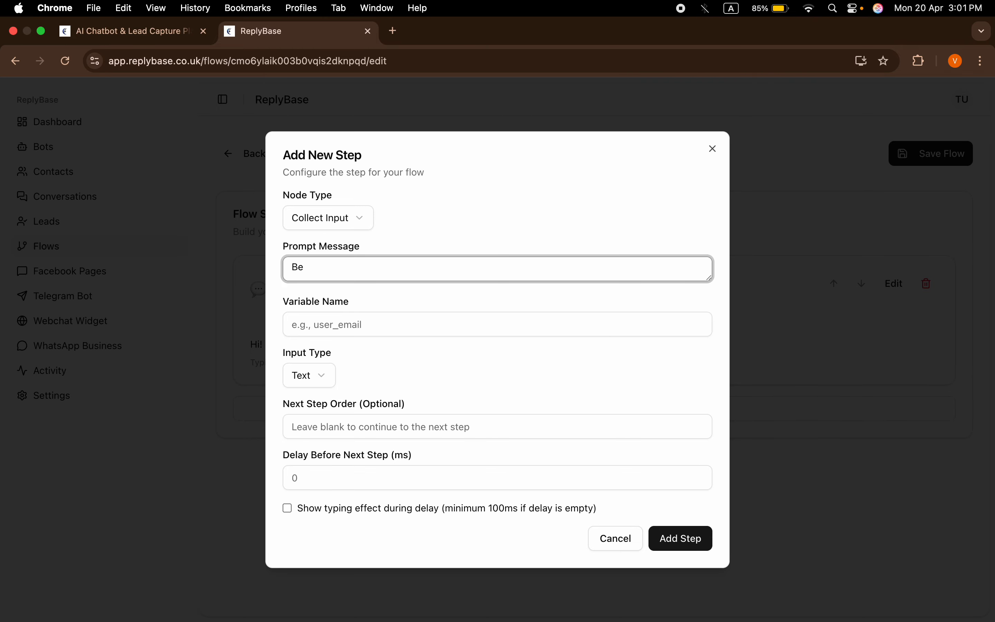
pyautogui.write('fore start any details, pleas')
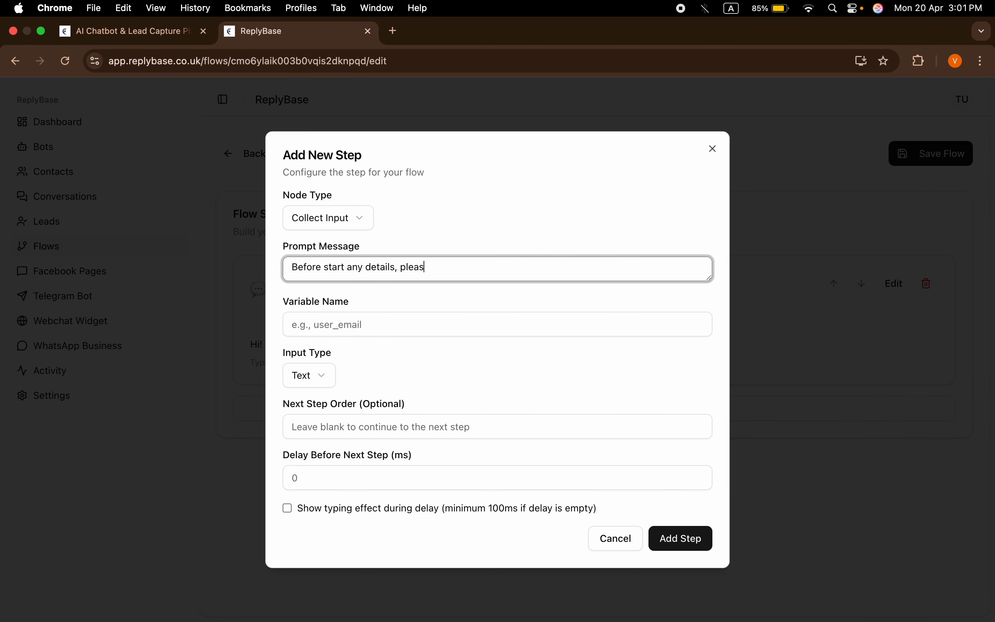
pyautogui.write('e tell me your name?')
# - Set the variable name to user_name with input type Text and the typing effect enabled, and add the step to the flow
pyautogui.click(437, 316)
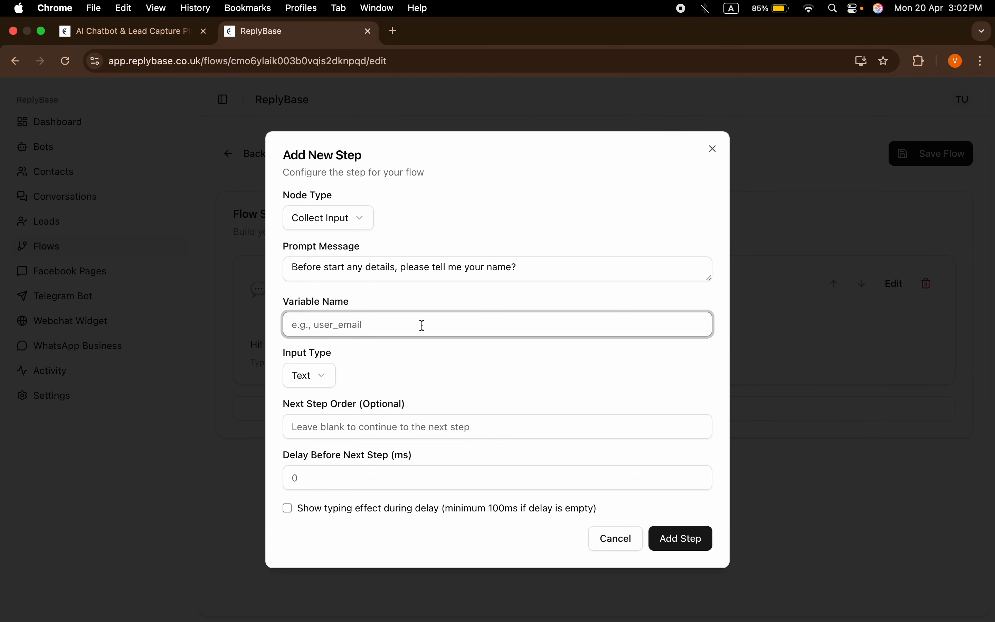
pyautogui.write('user_name')
pyautogui.click(319, 382)
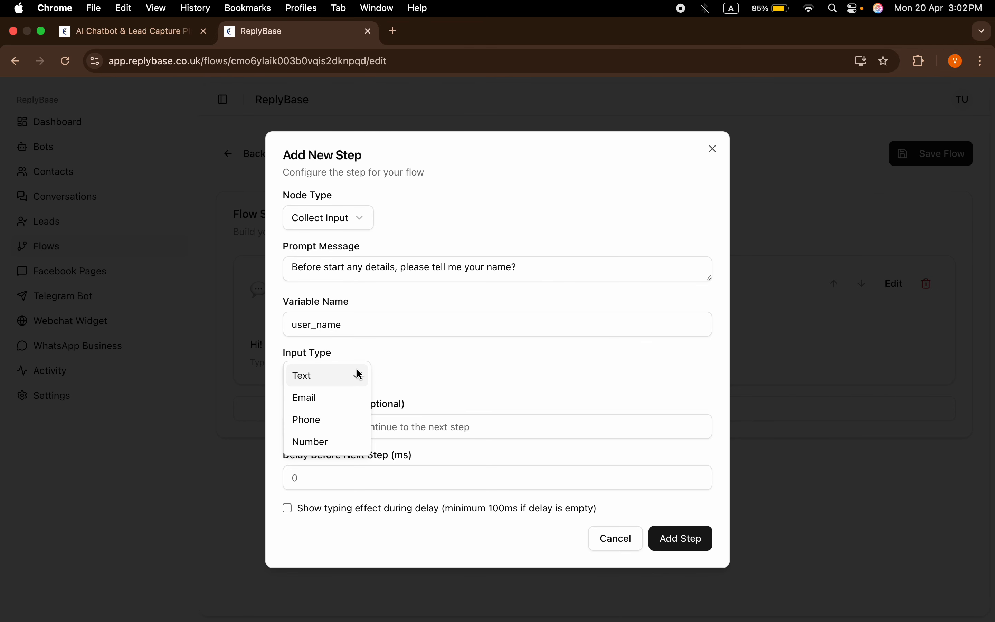
pyautogui.click(339, 376)
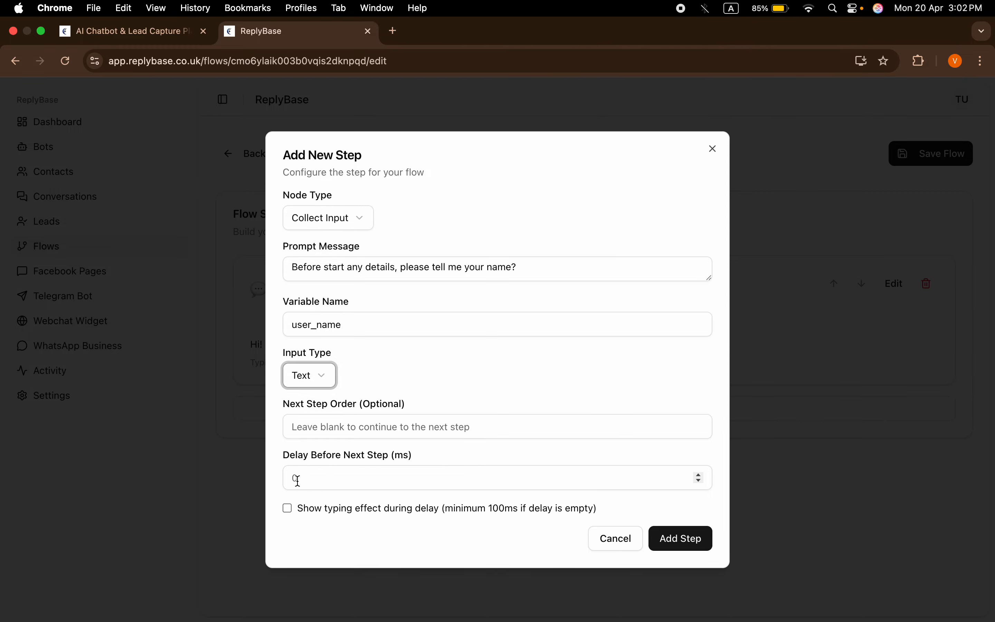
pyautogui.click(288, 509)
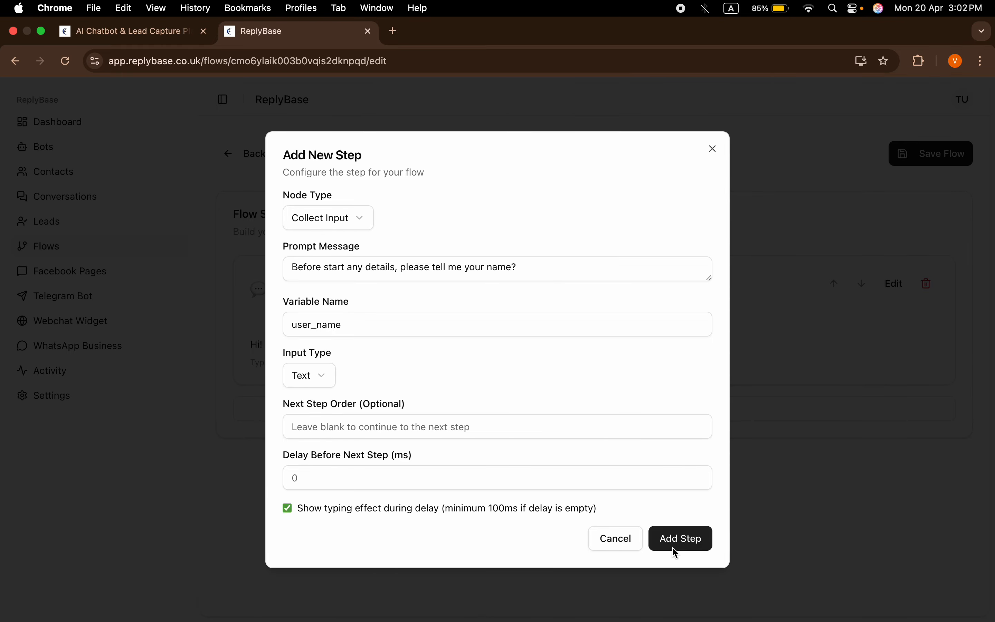
pyautogui.click(683, 542)
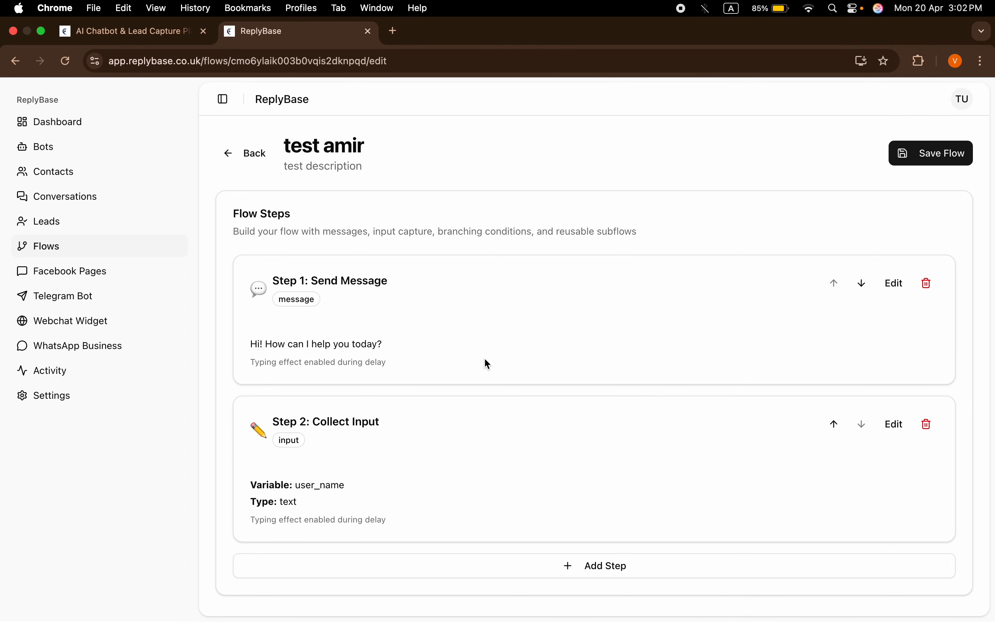
pyautogui.click(601, 572)
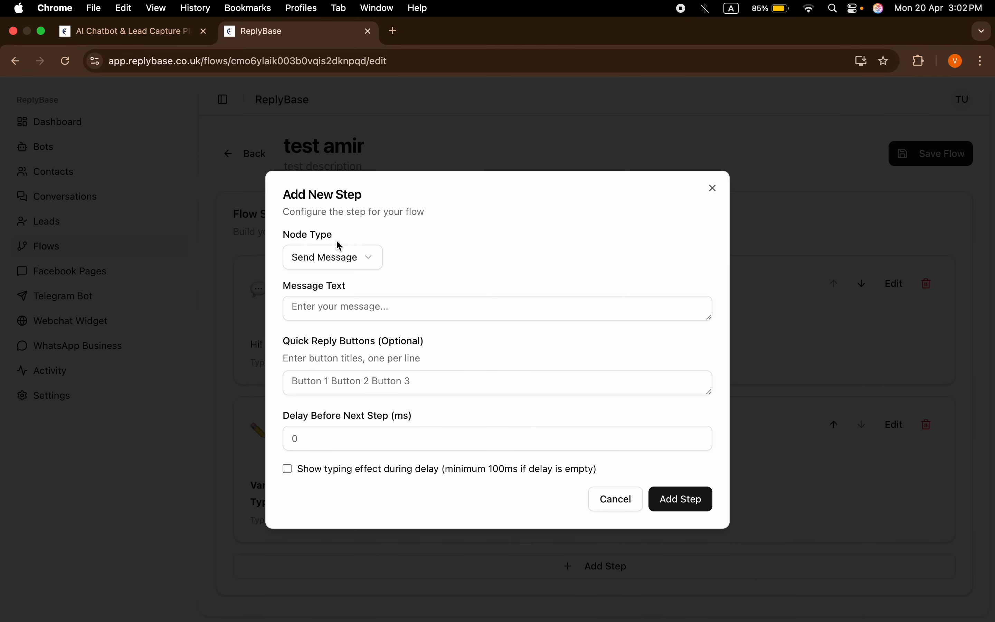
pyautogui.click(343, 258)
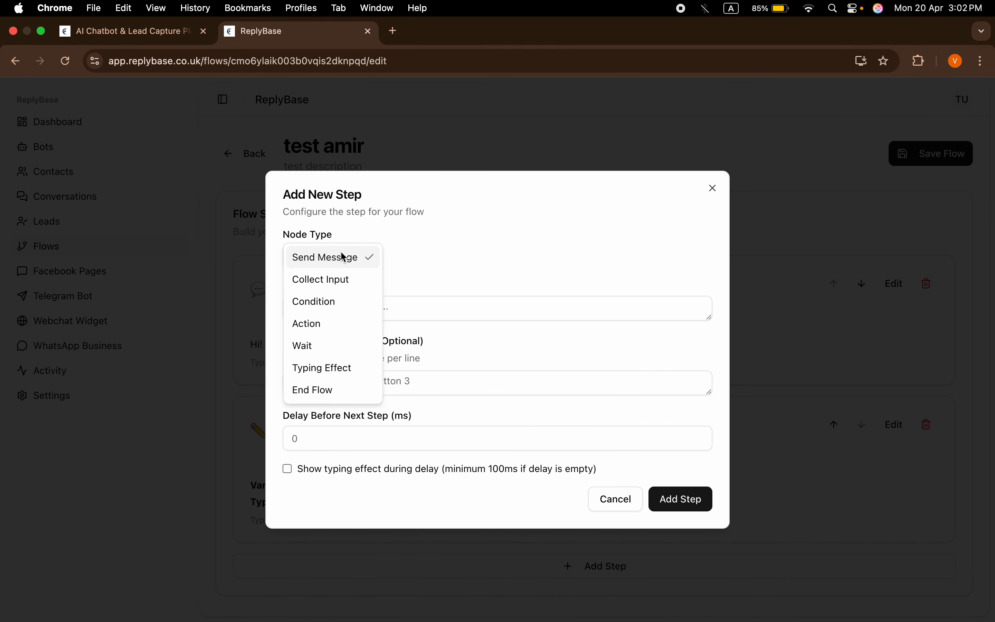
pyautogui.click(325, 301)
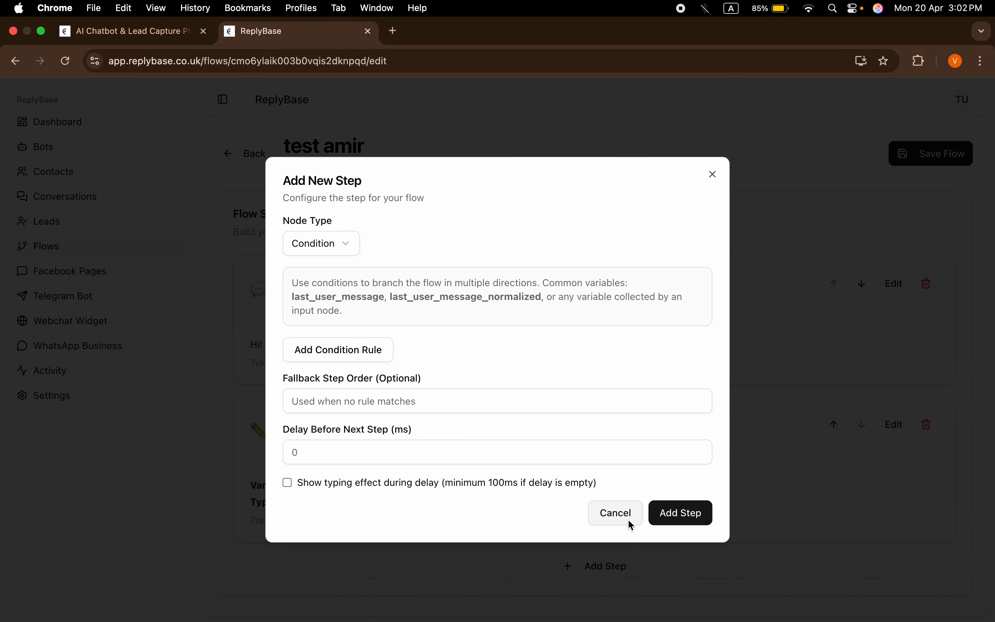
pyautogui.click(619, 512)
# - Start a third step of type Collect Input with the prompt message "Please share your email?"
pyautogui.click(613, 572)
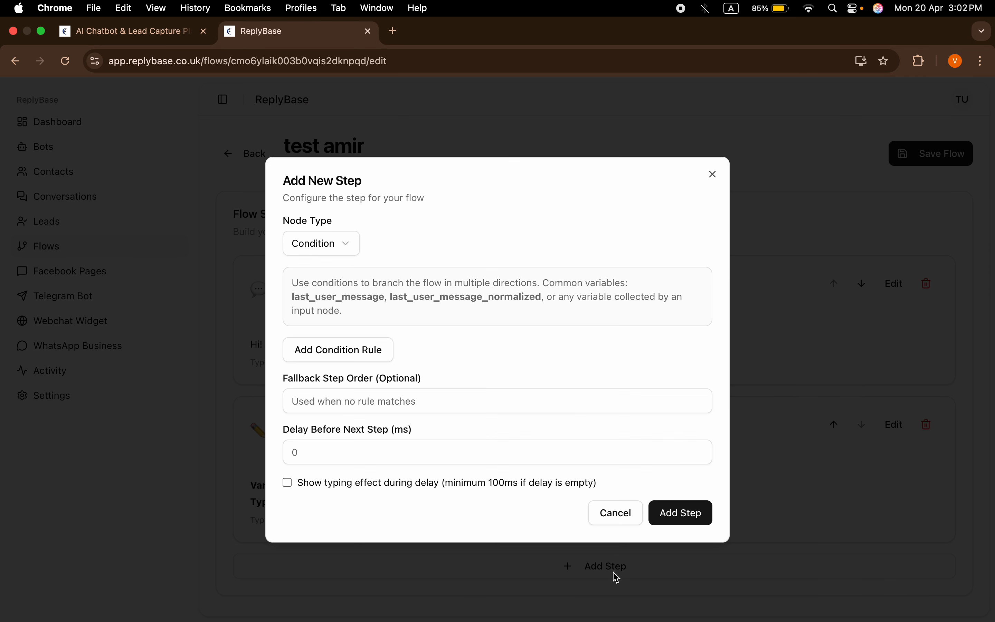
pyautogui.click(336, 242)
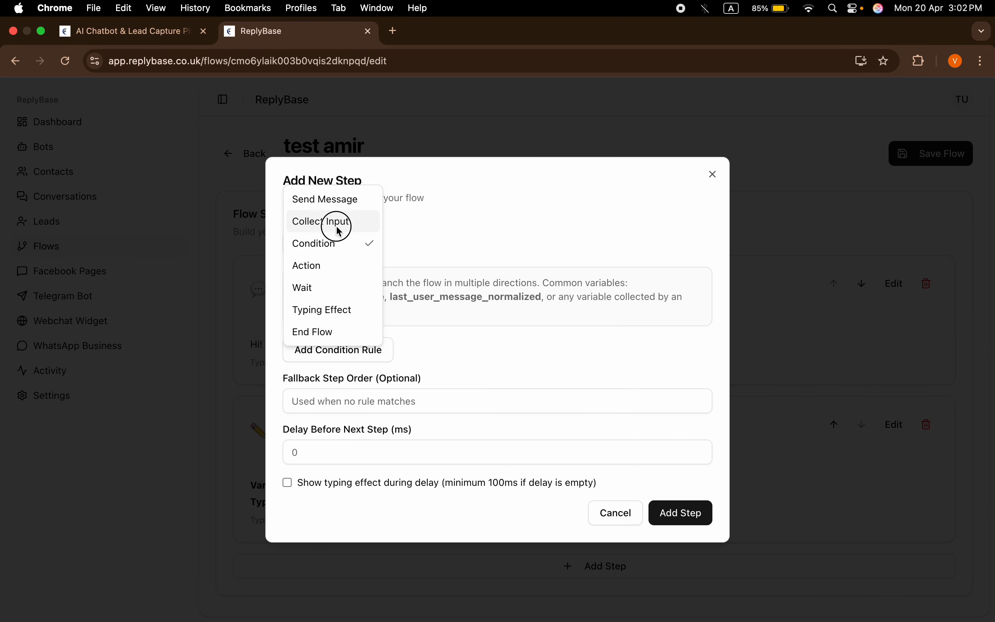
pyautogui.click(334, 221)
pyautogui.click(376, 270)
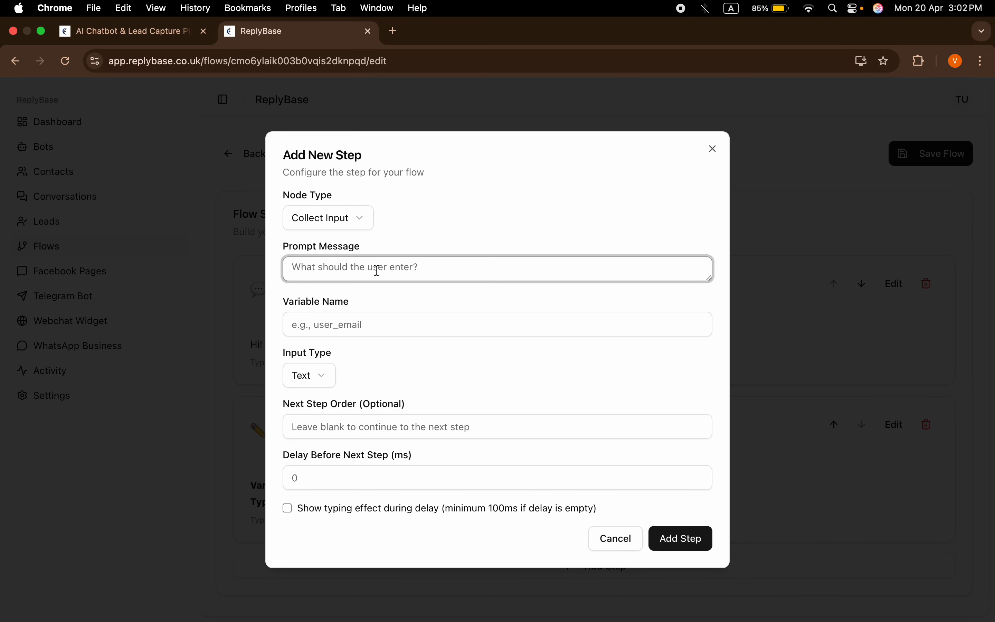
pyautogui.write('Please share ')
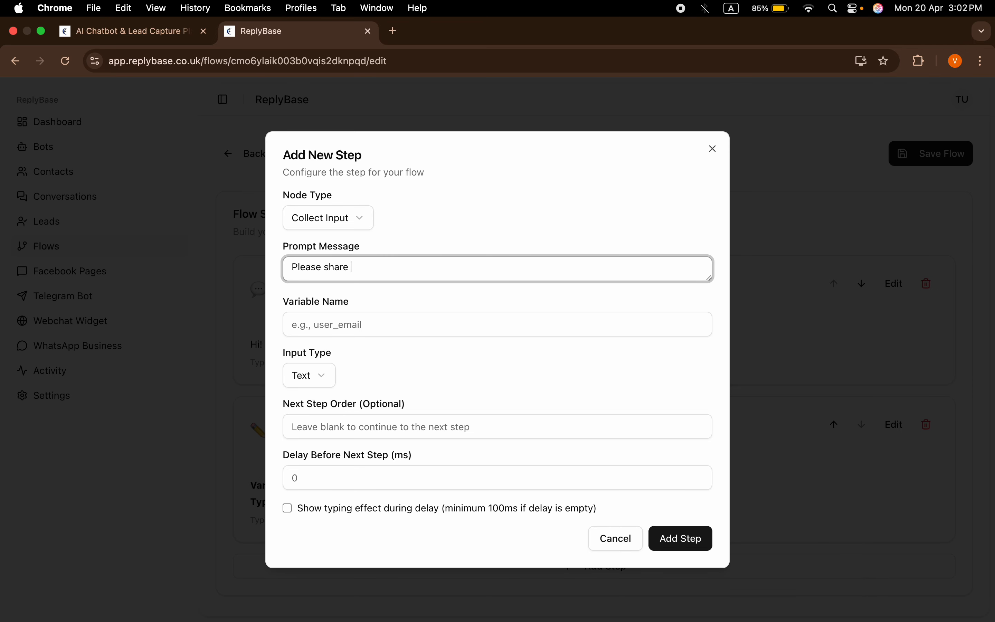
pyautogui.write('your email?')
# - Set the email step's variable name to user_email and its input type to Email
pyautogui.click(318, 322)
pyautogui.write('us')
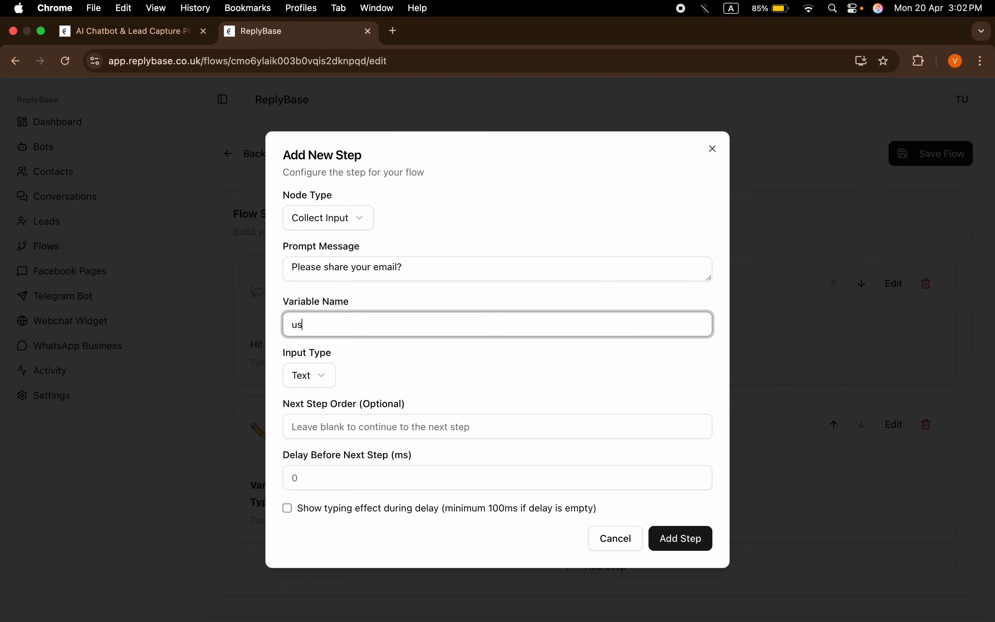
pyautogui.write('r')
pyautogui.write('er')
pyautogui.press('BackSpace')
pyautogui.press('BackSpace')
pyautogui.press('BackSpace')
pyautogui.write('er_email')
pyautogui.click(308, 374)
pyautogui.click(320, 398)
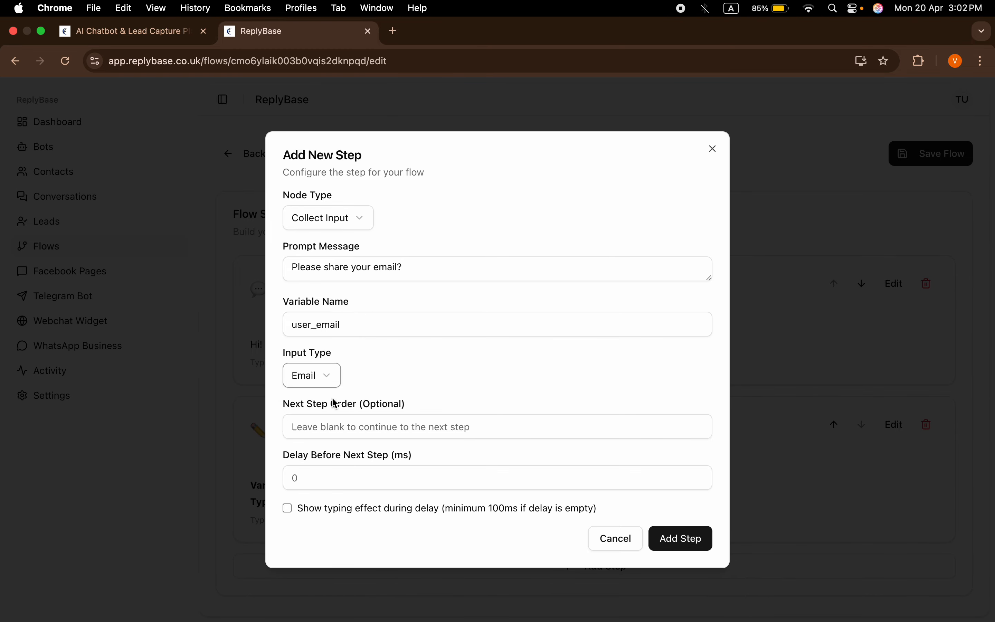
# - Enable the typing effect for the email input step and add the step to the flow
pyautogui.click(292, 510)
pyautogui.click(673, 542)
pyautogui.scroll(-3, 604, 350)
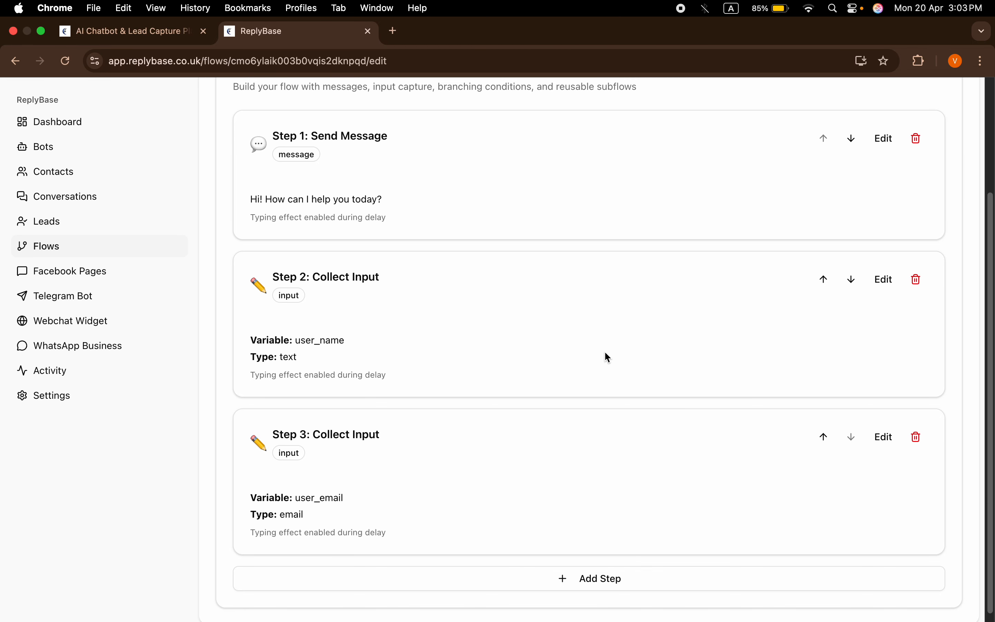
# - Add a Send Message step with the text "Nice, that helps a lot." and "Now tell me how can I help you today?" on a second line
pyautogui.scroll(-1, 447, 348)
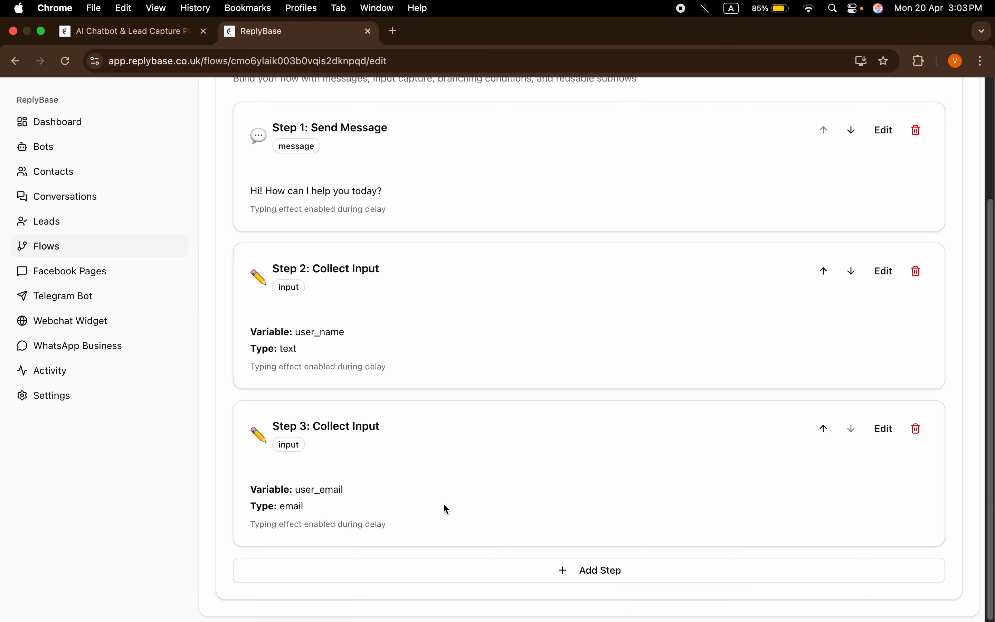
pyautogui.click(616, 570)
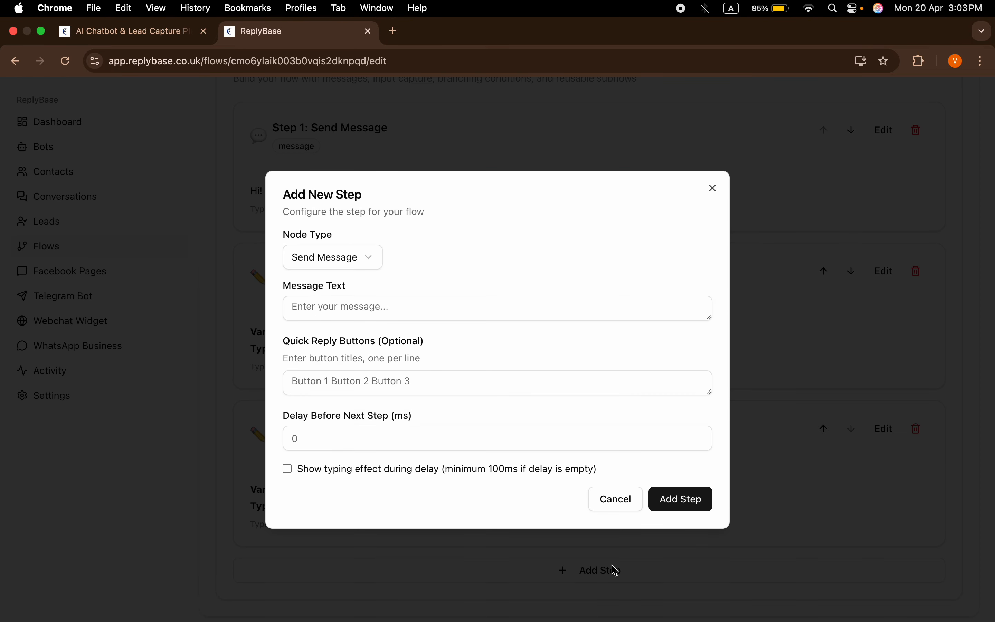
pyautogui.click(413, 311)
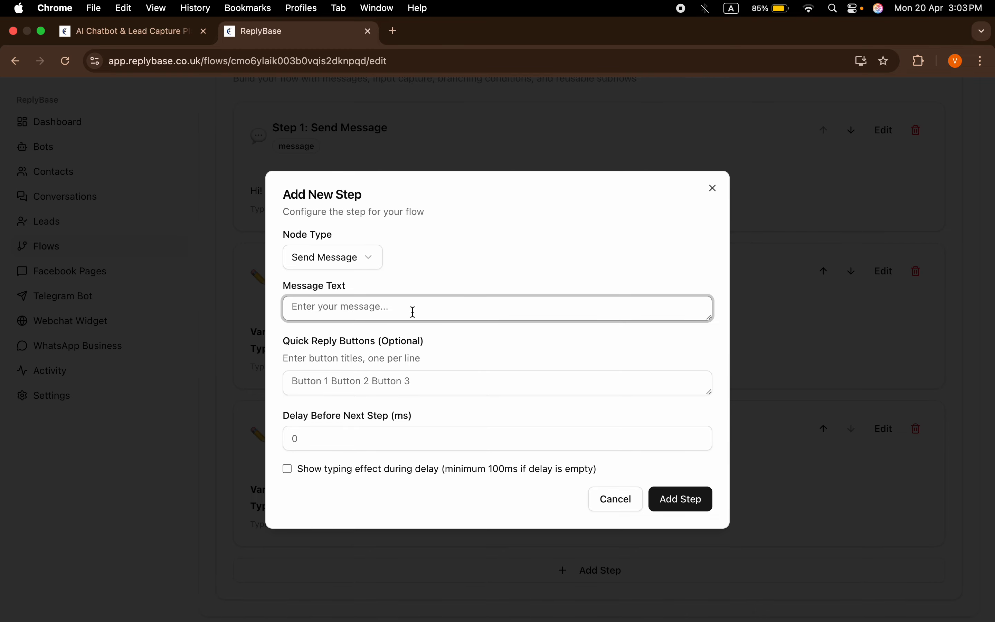
pyautogui.write('Nice, that he')
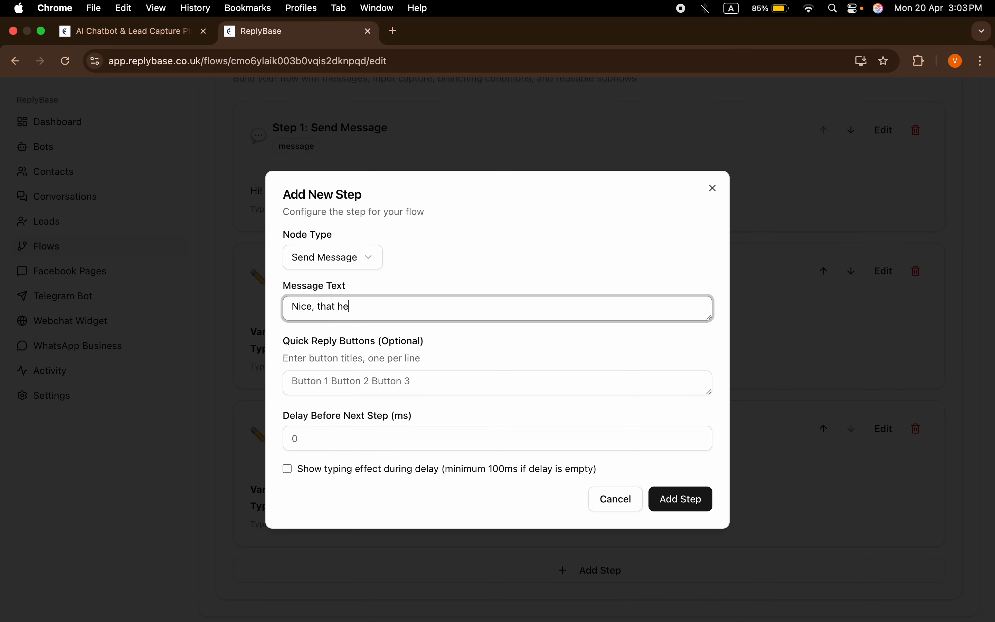
pyautogui.write('lps a lot.')
pyautogui.hotkey('shift', 'Return')
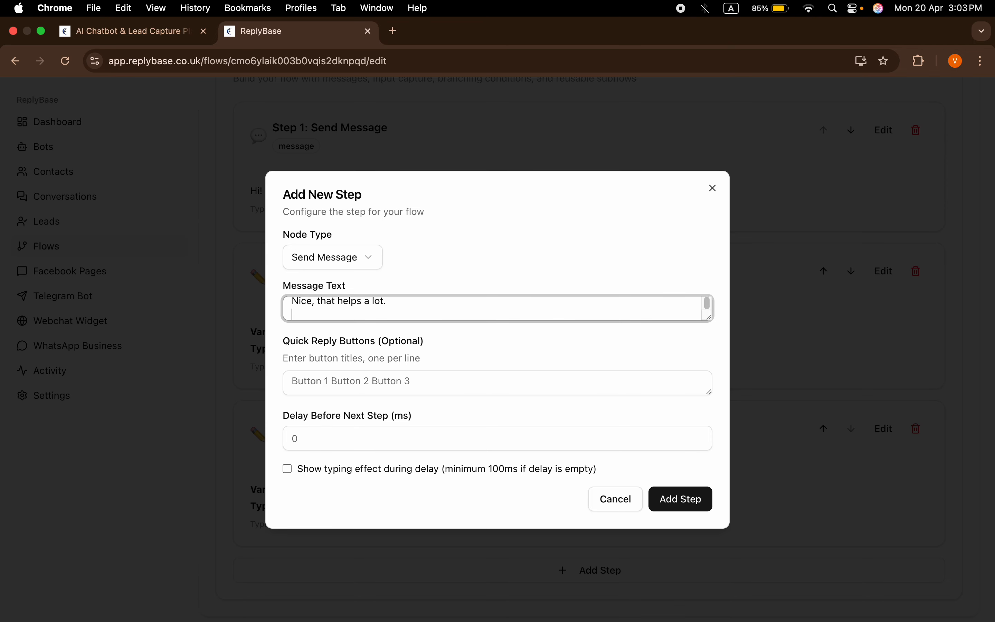
pyautogui.write('Now tell me how can I')
pyautogui.moveTo(708, 318); pyautogui.dragTo(700, 391)
pyautogui.write('he')
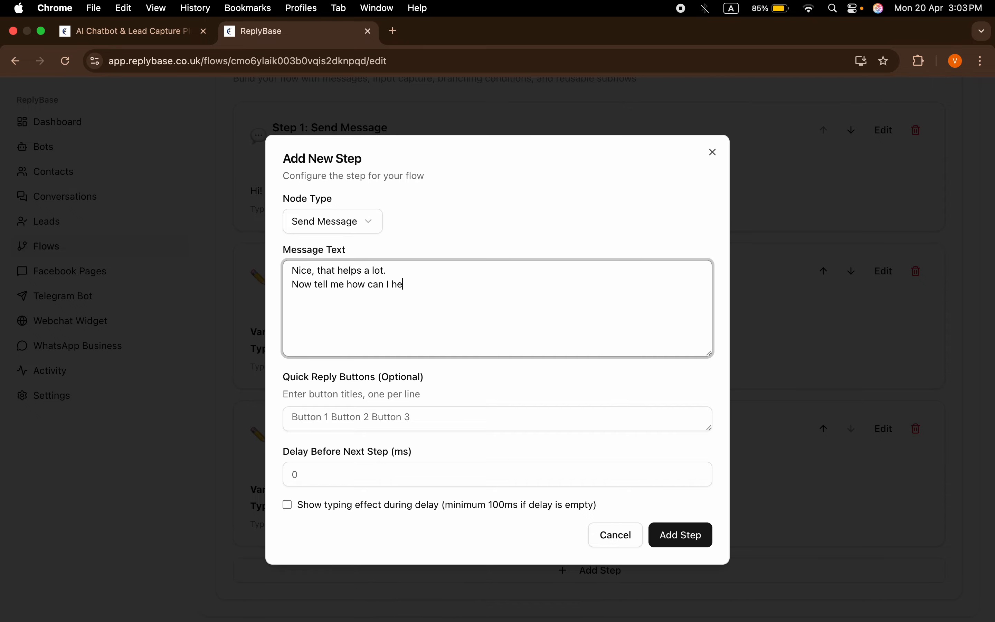
pyautogui.write('lp you today?')
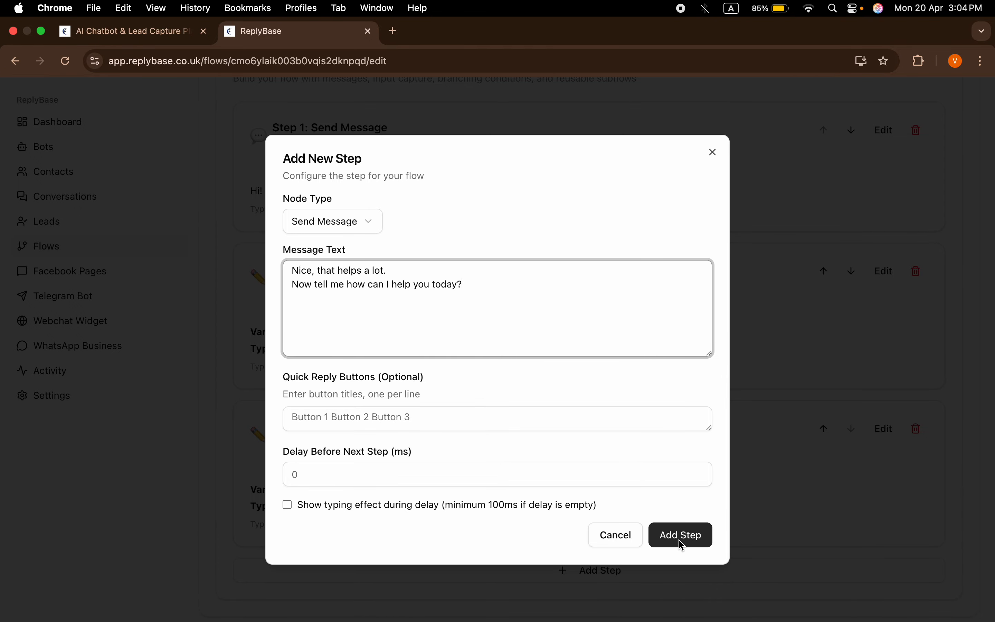
pyautogui.click(690, 541)
# - Start a fifth flow step of type Condition and add a first condition rule to it
pyautogui.scroll(-3, 676, 404)
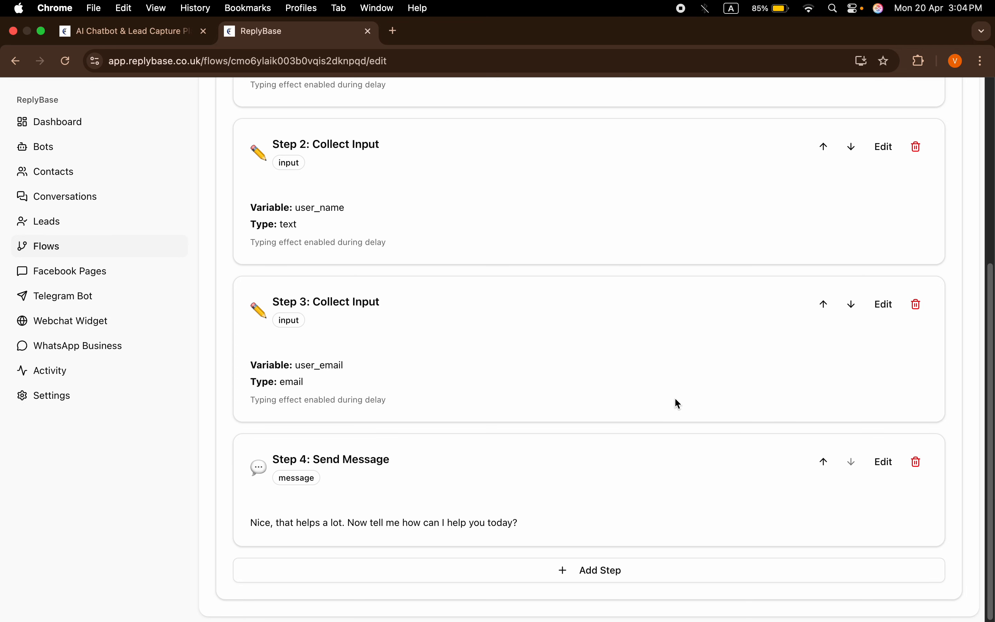
pyautogui.click(593, 576)
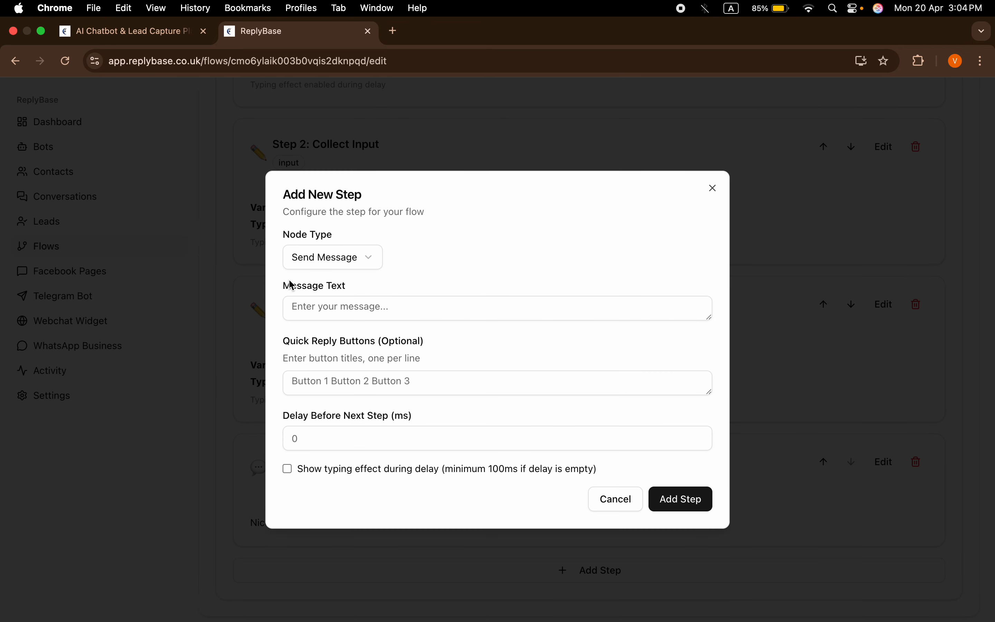
pyautogui.click(331, 259)
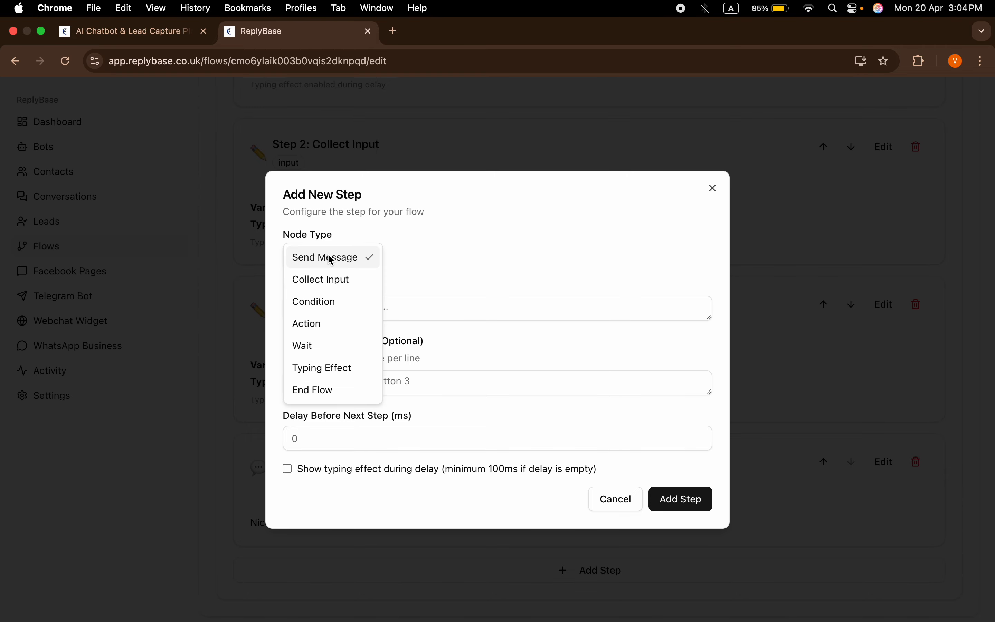
pyautogui.click(331, 307)
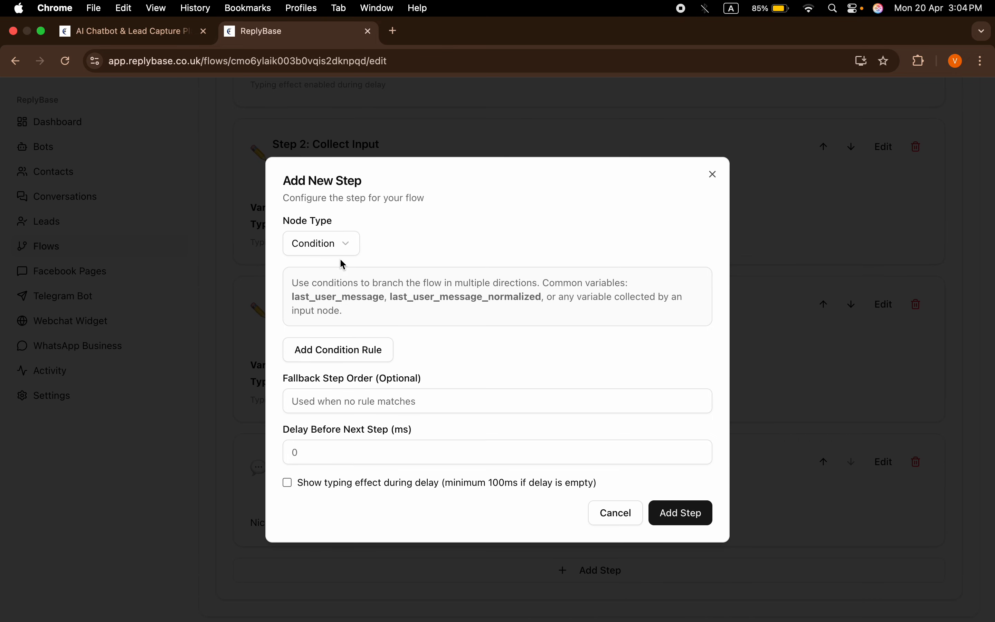
pyautogui.click(335, 350)
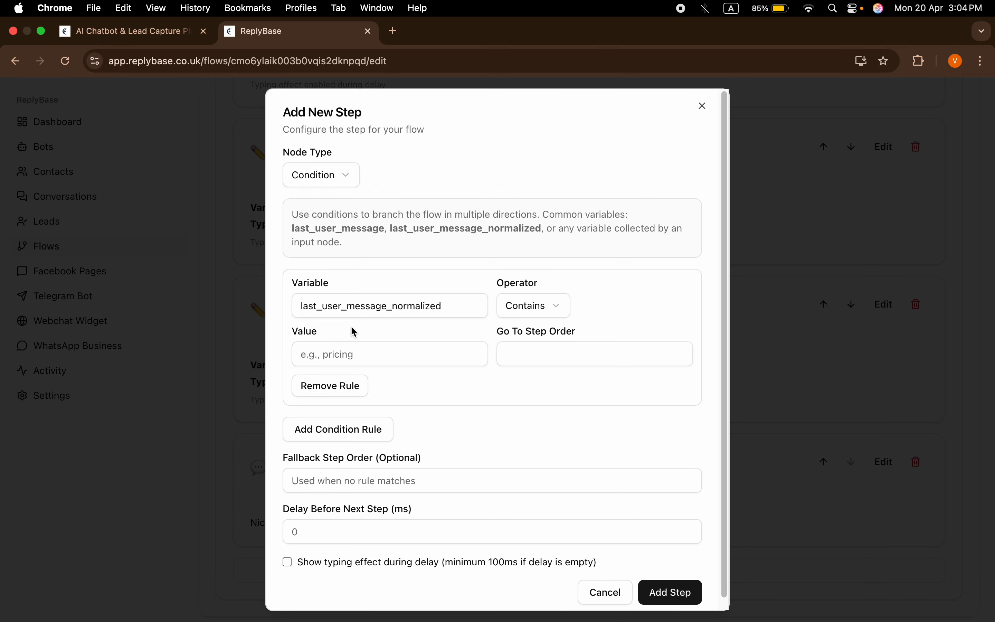
pyautogui.click(452, 305)
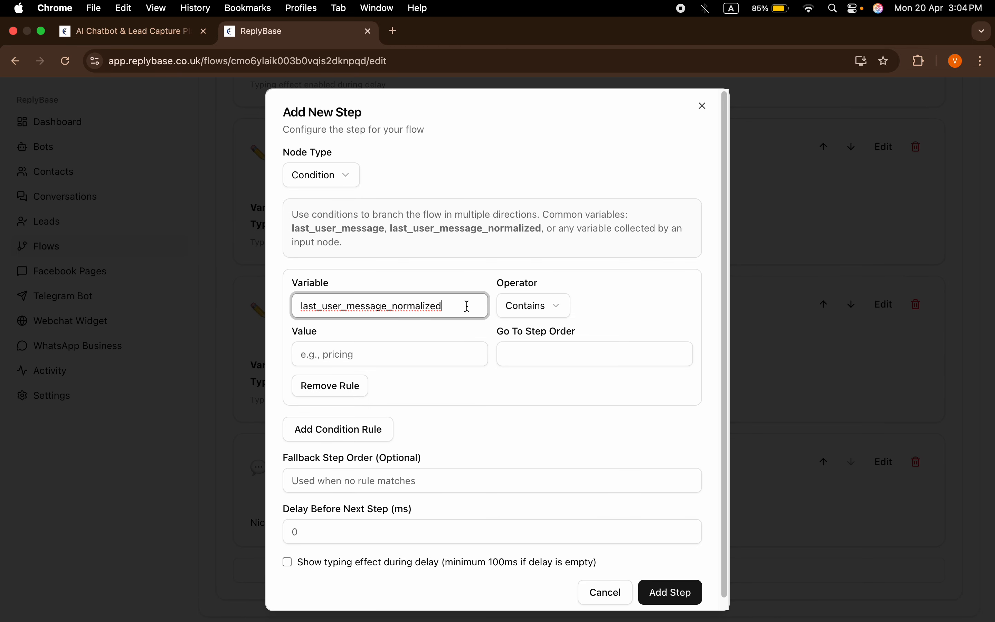
pyautogui.click(547, 305)
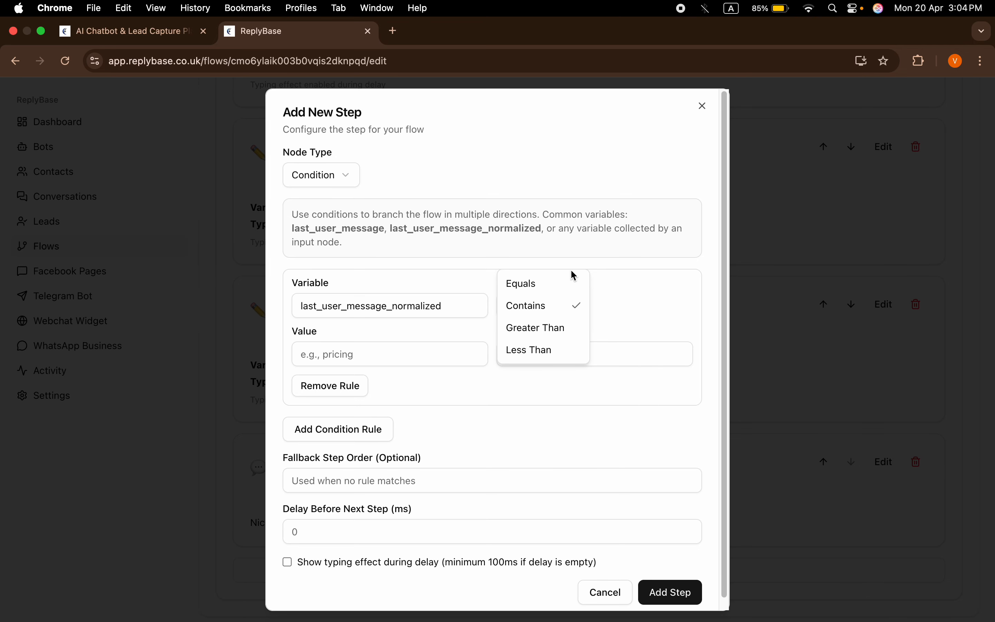
pyautogui.click(561, 284)
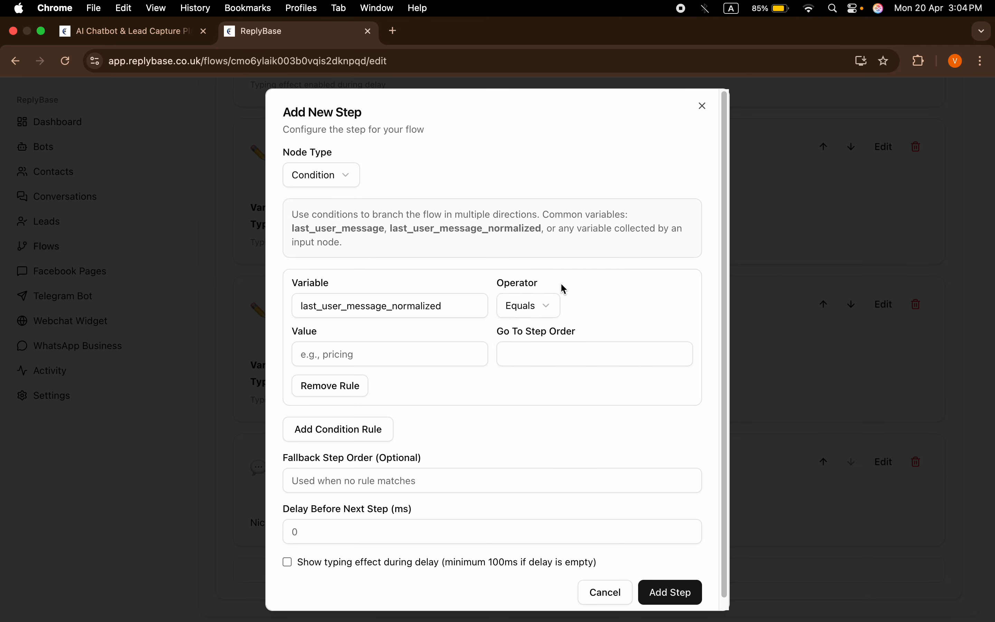
pyautogui.click(368, 356)
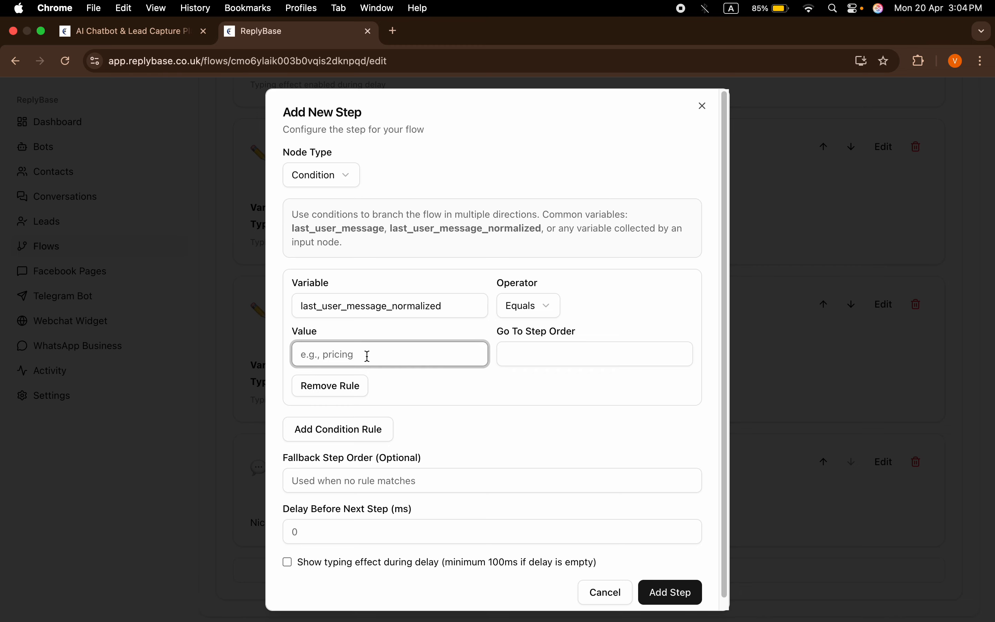
pyautogui.click(518, 304)
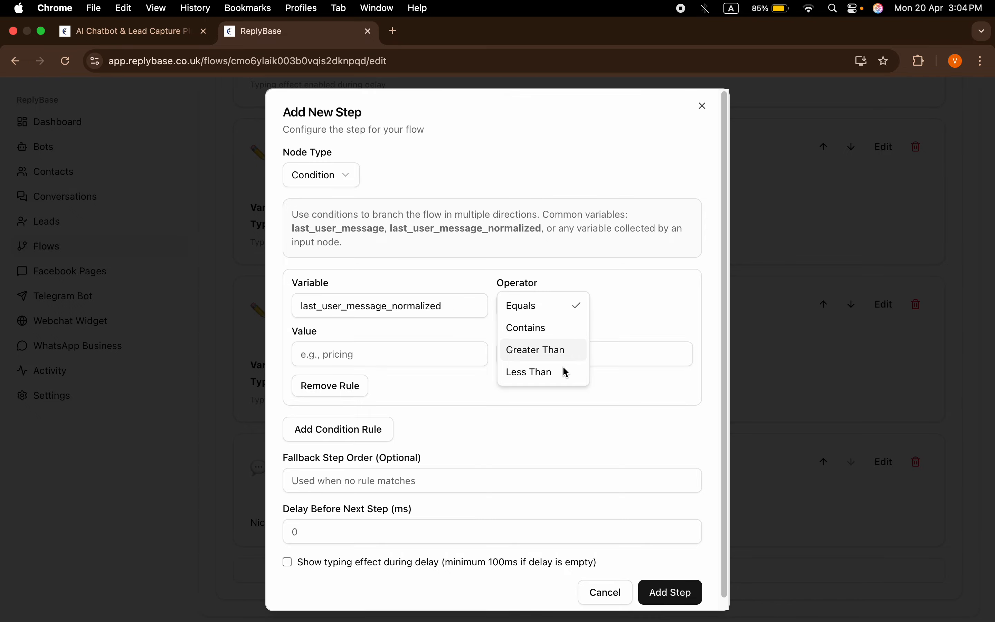
pyautogui.click(570, 332)
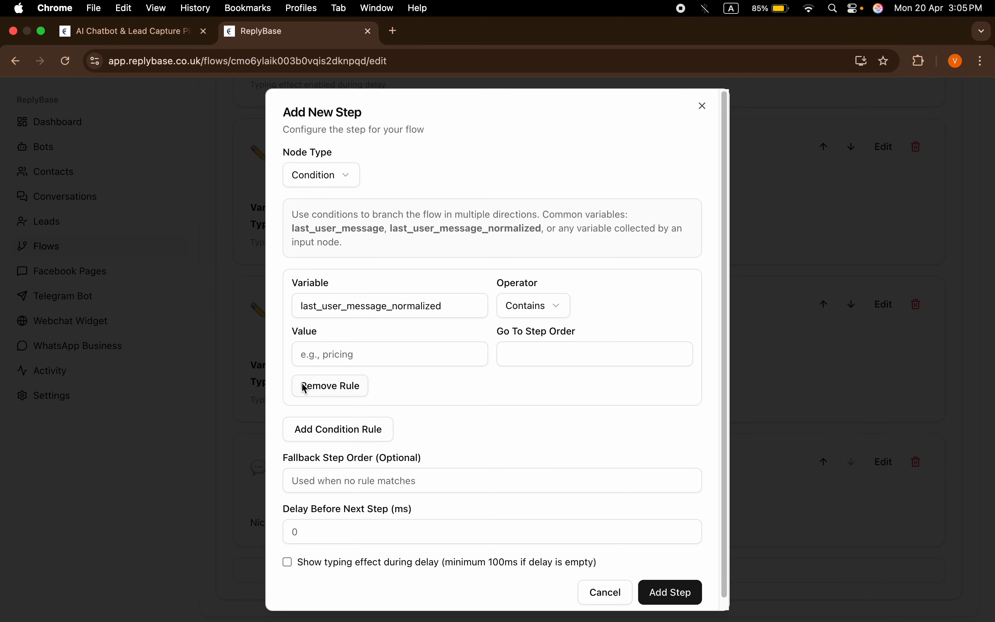
# - Set the first condition rule's value to pricing and its go-to step order to 10
pyautogui.click(350, 359)
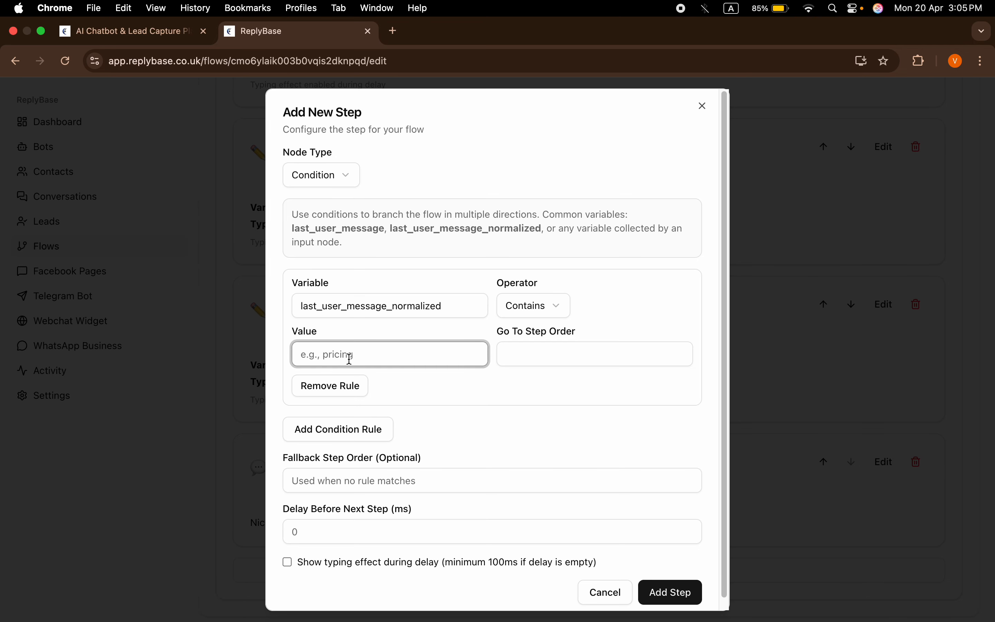
pyautogui.write('pricing')
pyautogui.click(559, 354)
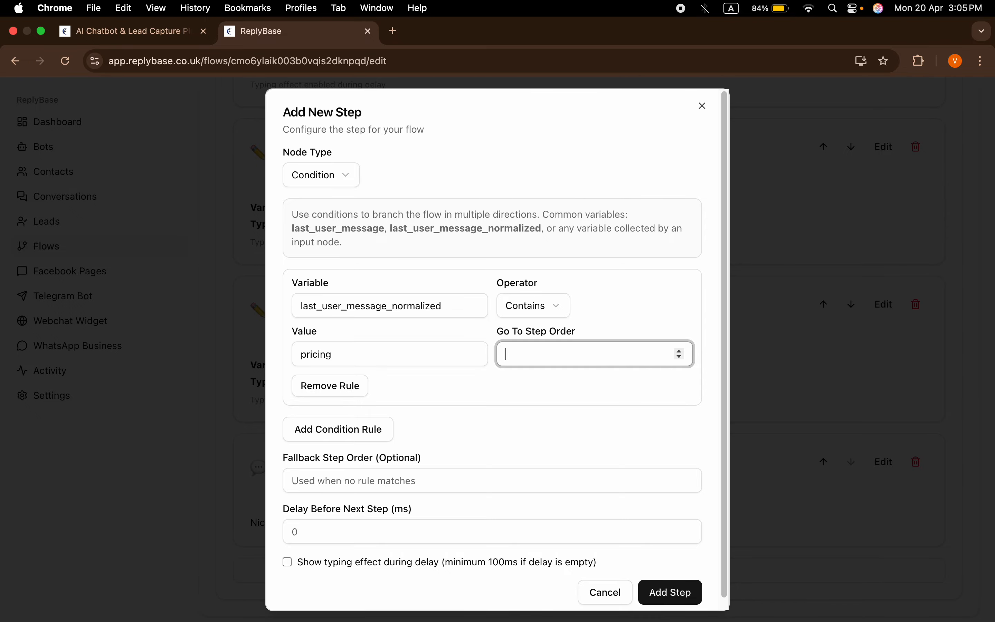
pyautogui.write('10')
# - Add a second condition rule with the value features and the go-to step order 15
pyautogui.click(349, 428)
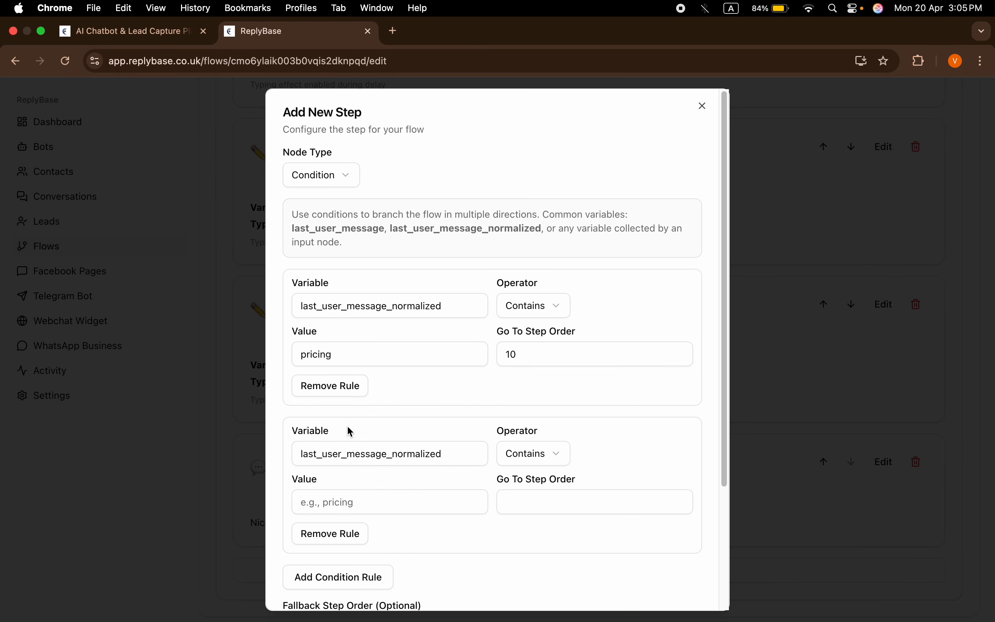
pyautogui.click(399, 501)
pyautogui.write('features')
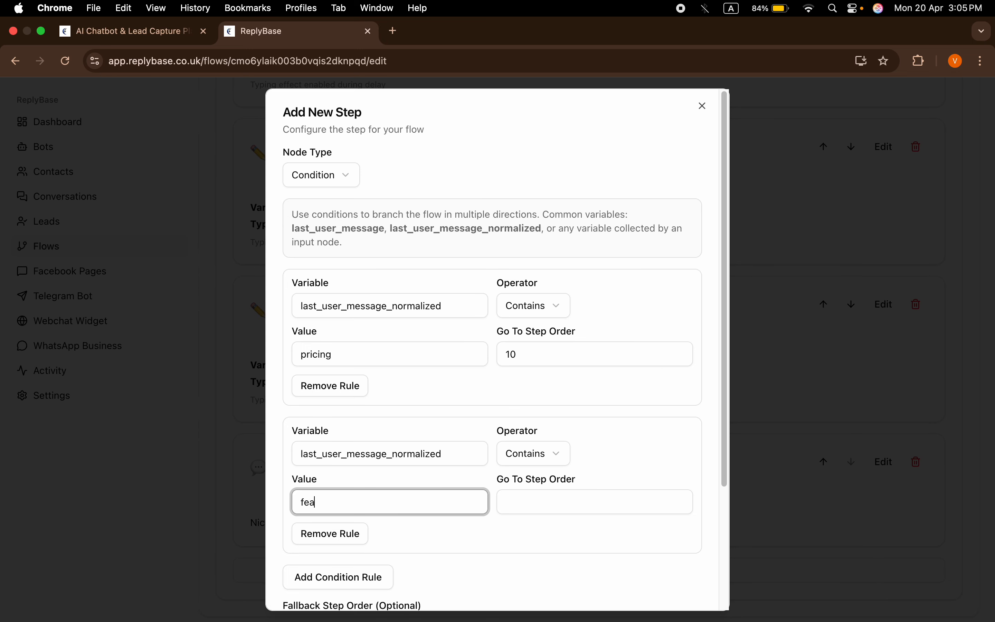
pyautogui.click(534, 502)
pyautogui.write('15')
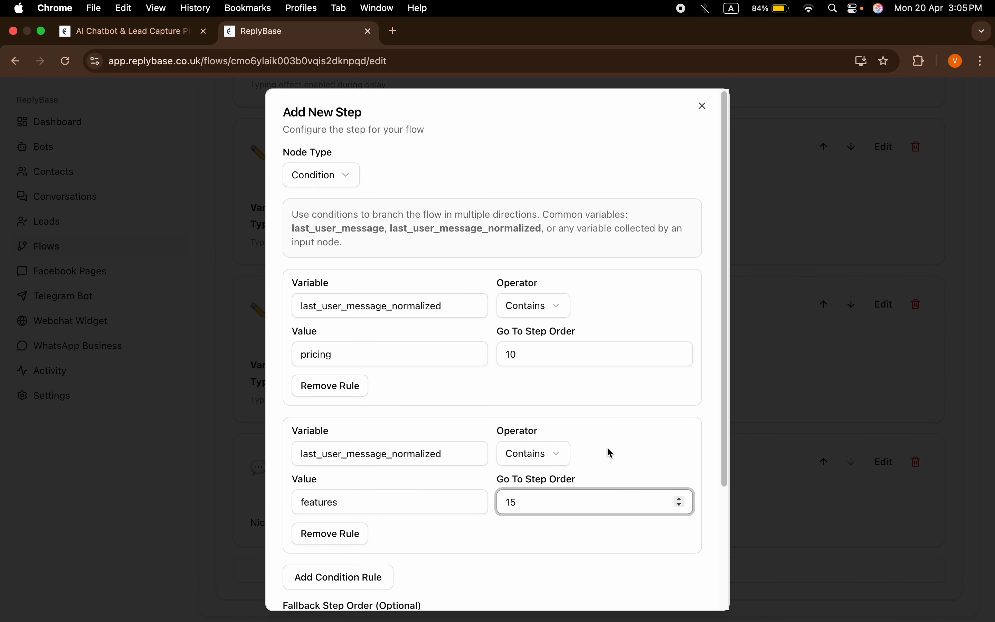
pyautogui.scroll(-5, 608, 451)
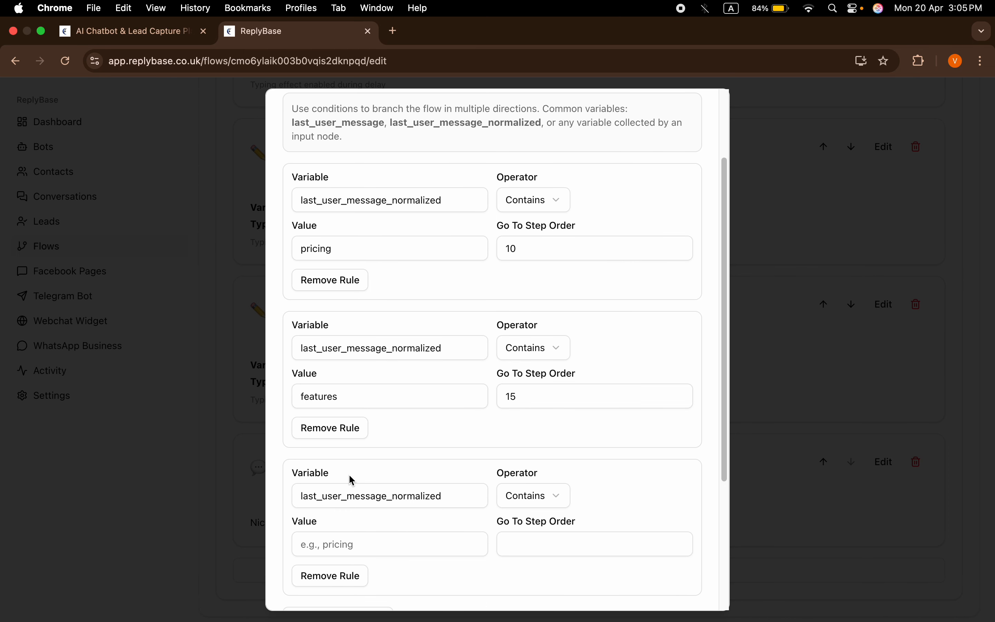
pyautogui.click(353, 478)
pyautogui.click(337, 586)
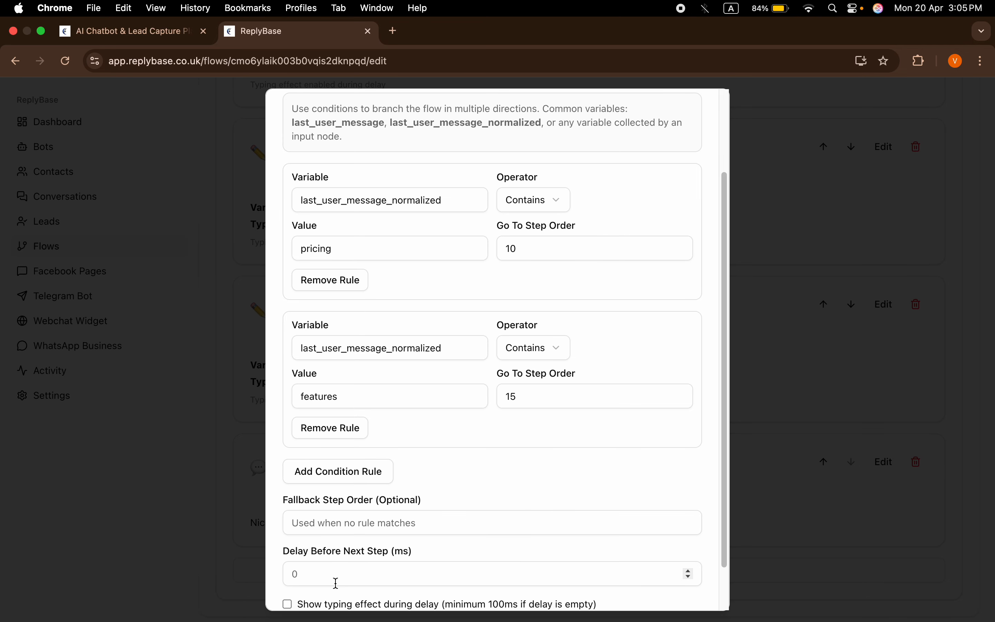
# - Set the condition step's fallback step order to 20 and enable the typing effect during the delay
pyautogui.scroll(-3, 370, 514)
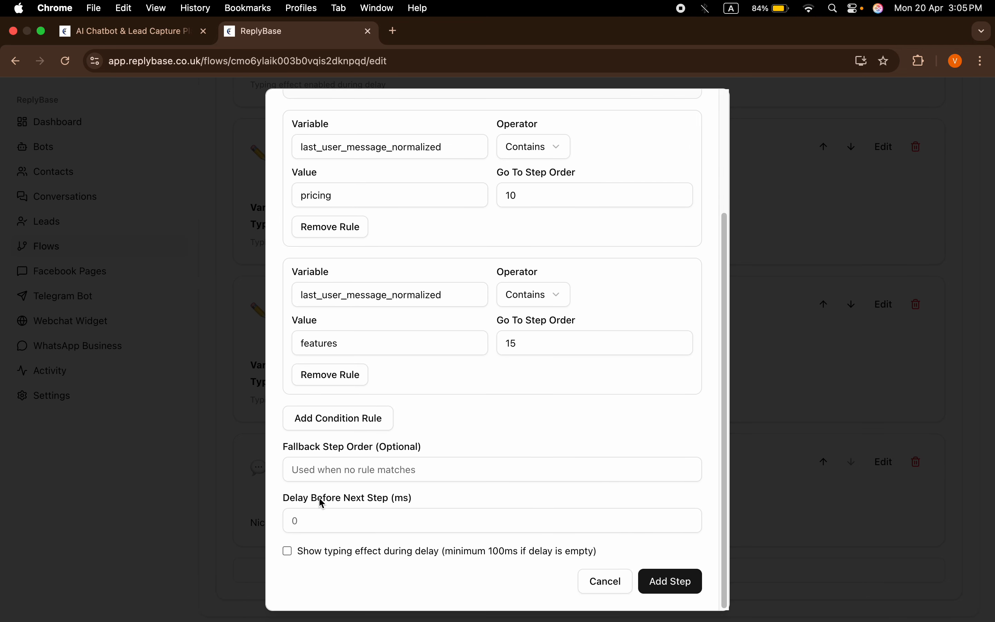
pyautogui.click(340, 467)
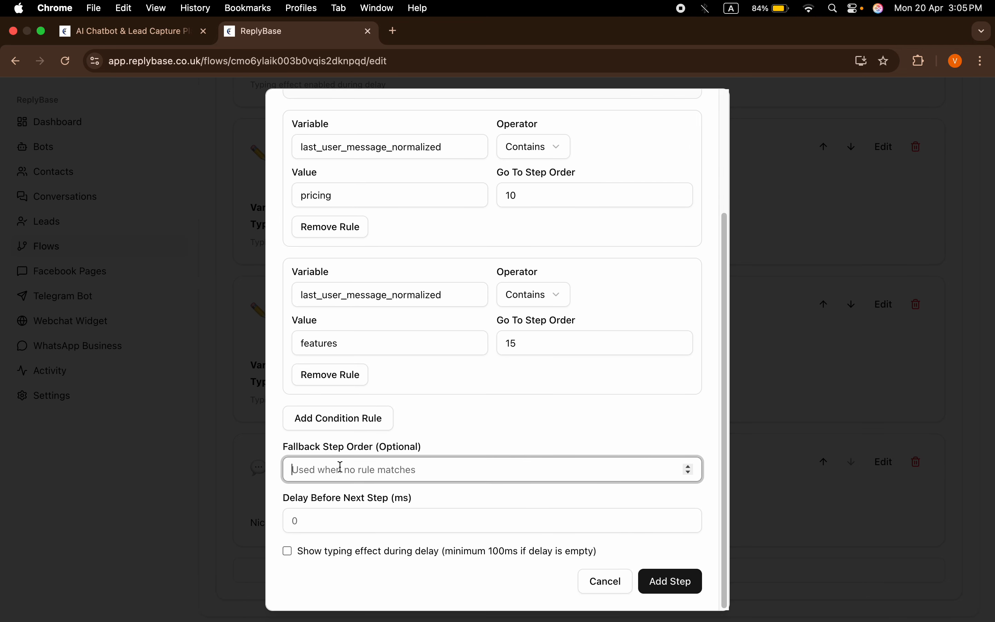
pyautogui.write('20')
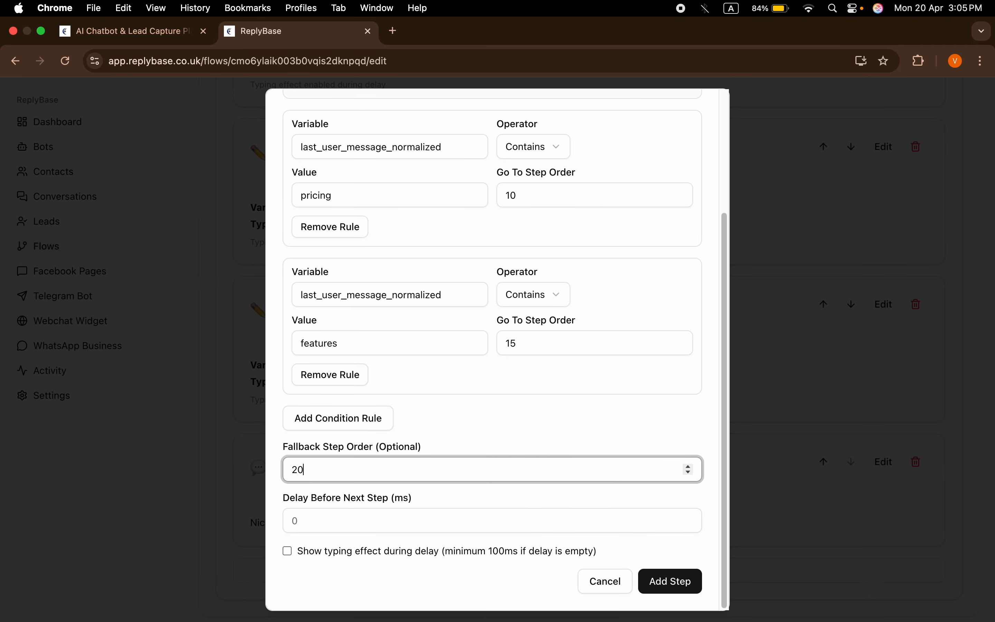
pyautogui.click(287, 551)
# - Review the two condition rules with their values and go-to step orders, and the fallback setting
pyautogui.scroll(5, 444, 444)
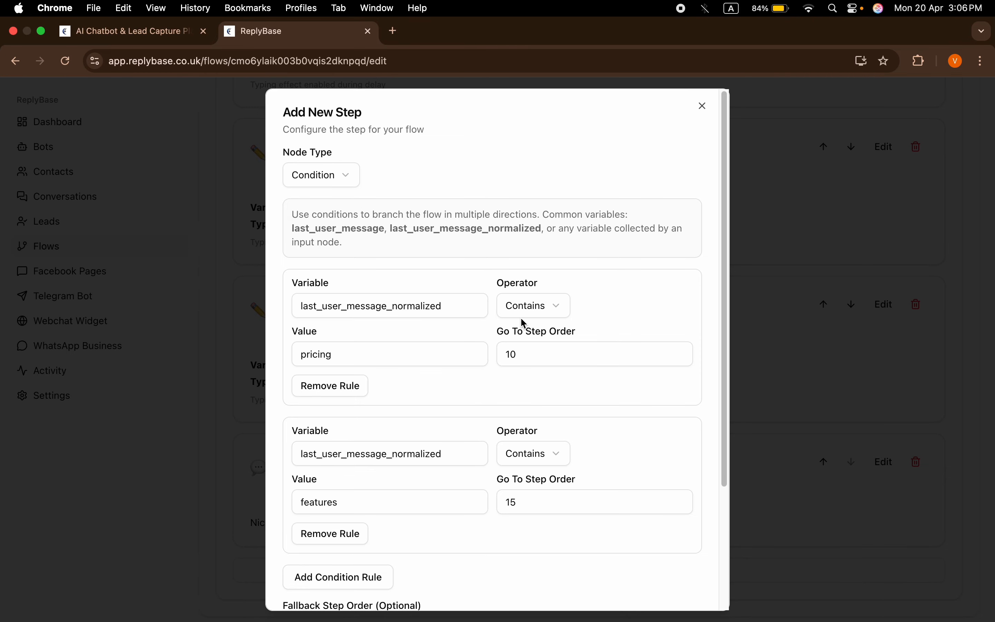
pyautogui.scroll(-2, 427, 286)
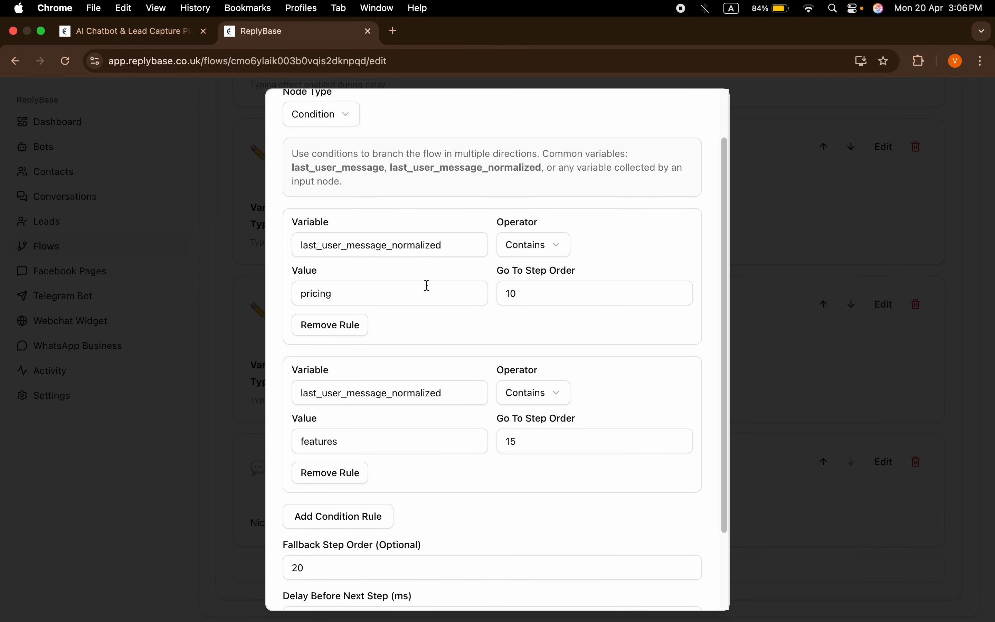
pyautogui.click(400, 288)
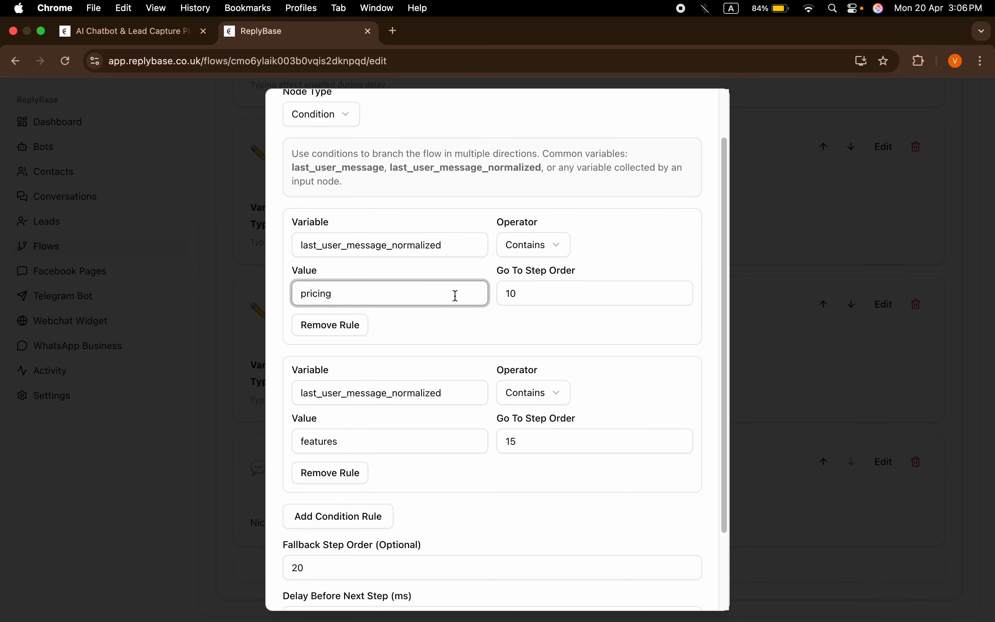
pyautogui.click(578, 298)
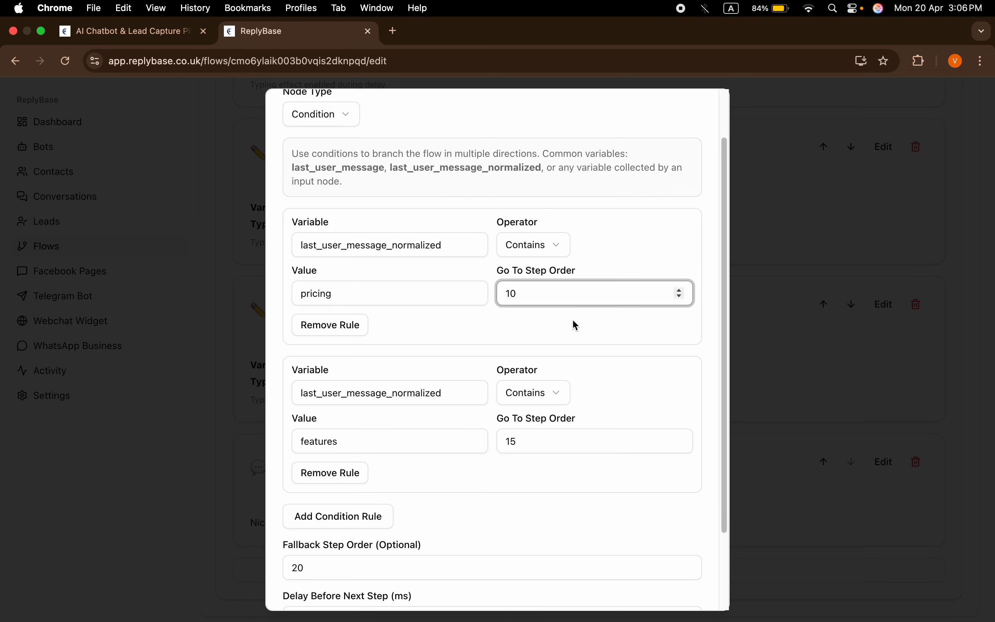
pyautogui.scroll(-3, 575, 324)
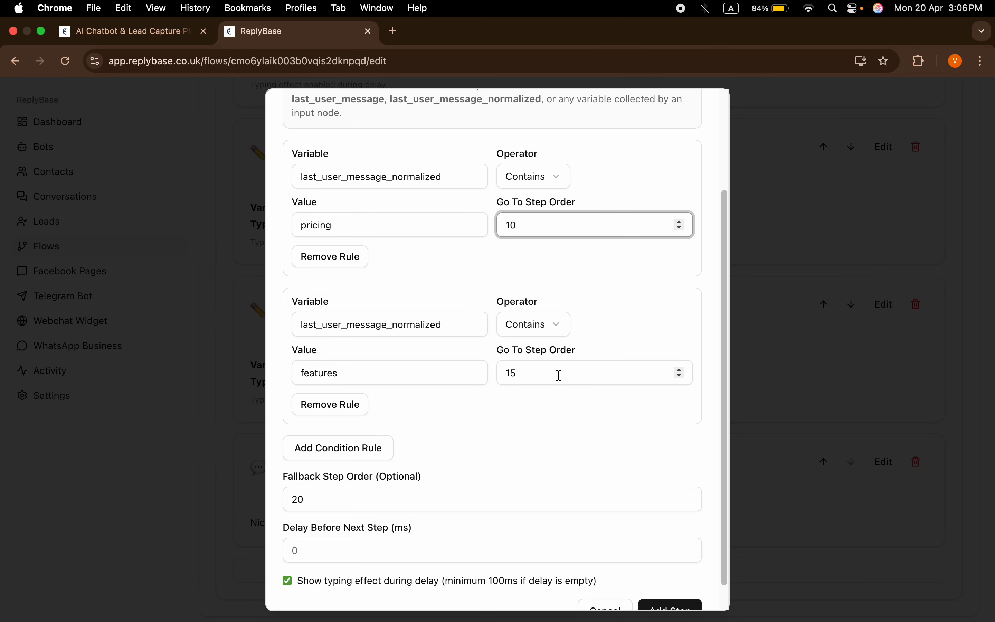
pyautogui.scroll(-2, 560, 375)
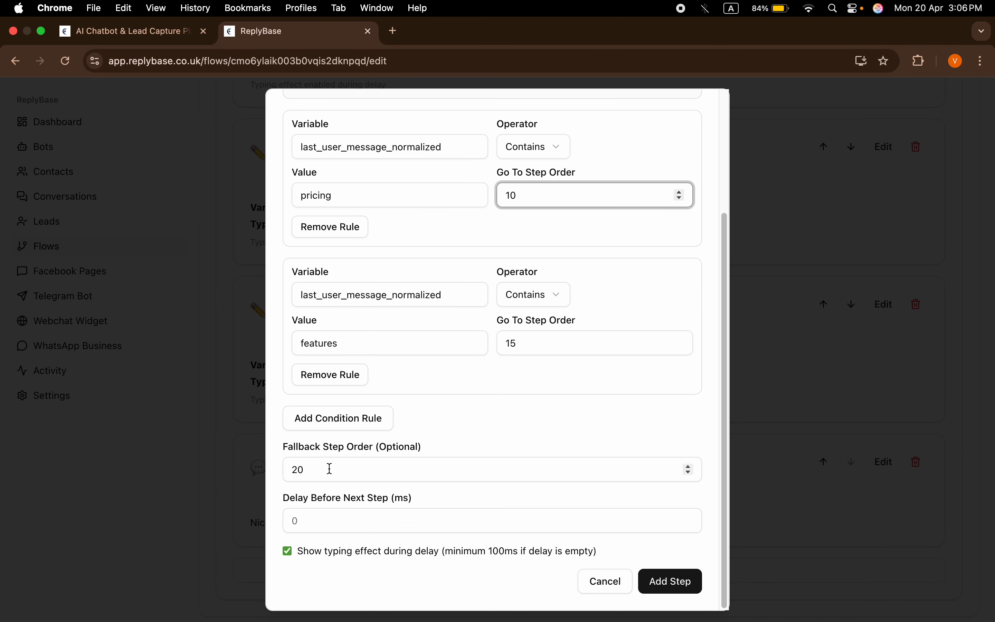
# - Recheck the condition rules and fallback step order, and add the condition step to the flow
pyautogui.scroll(5, 518, 382)
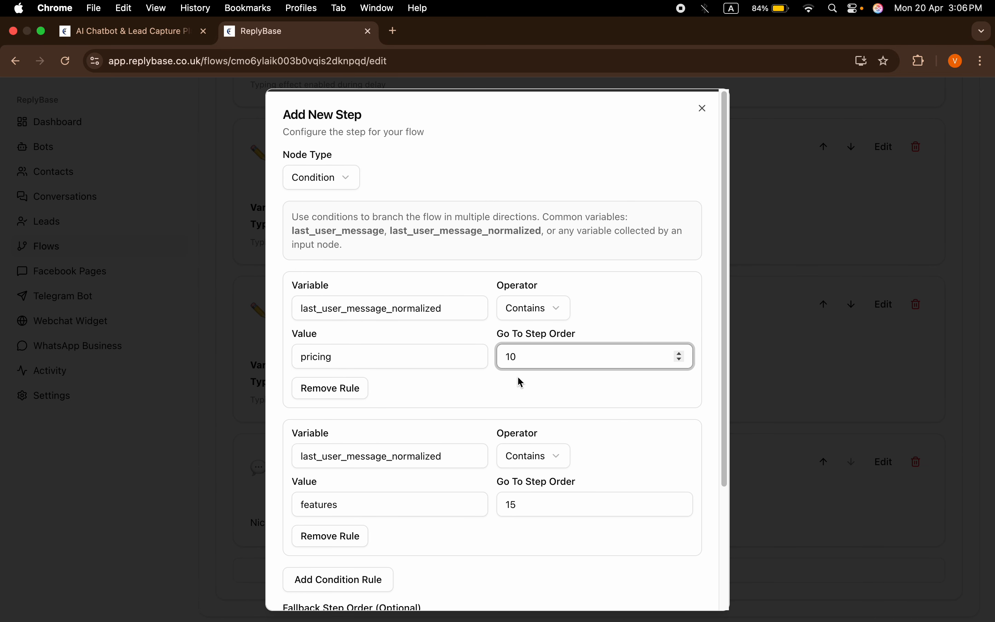
pyautogui.scroll(-5, 519, 382)
pyautogui.click(335, 465)
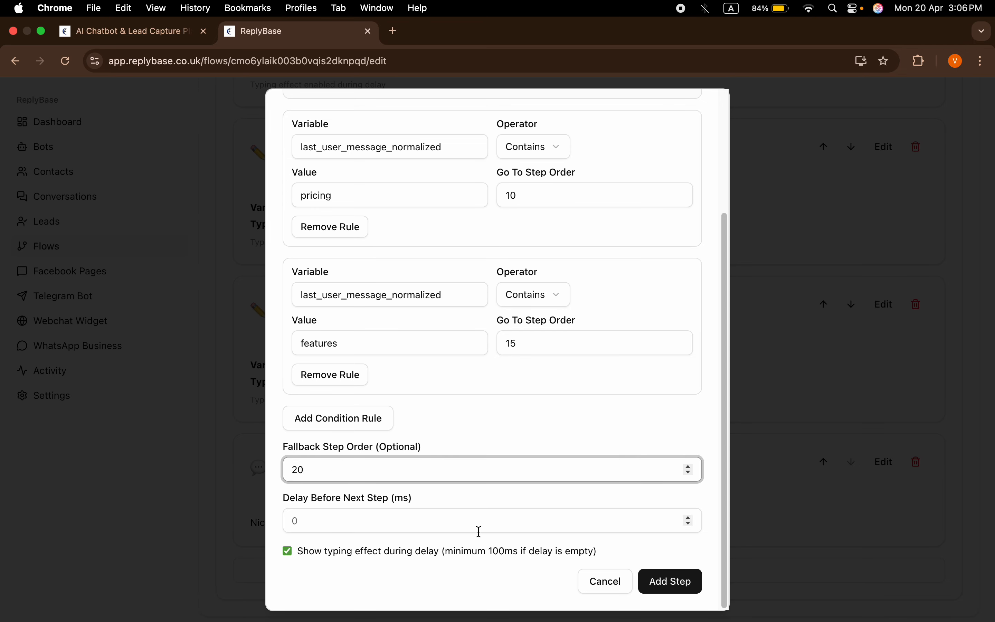
pyautogui.click(680, 580)
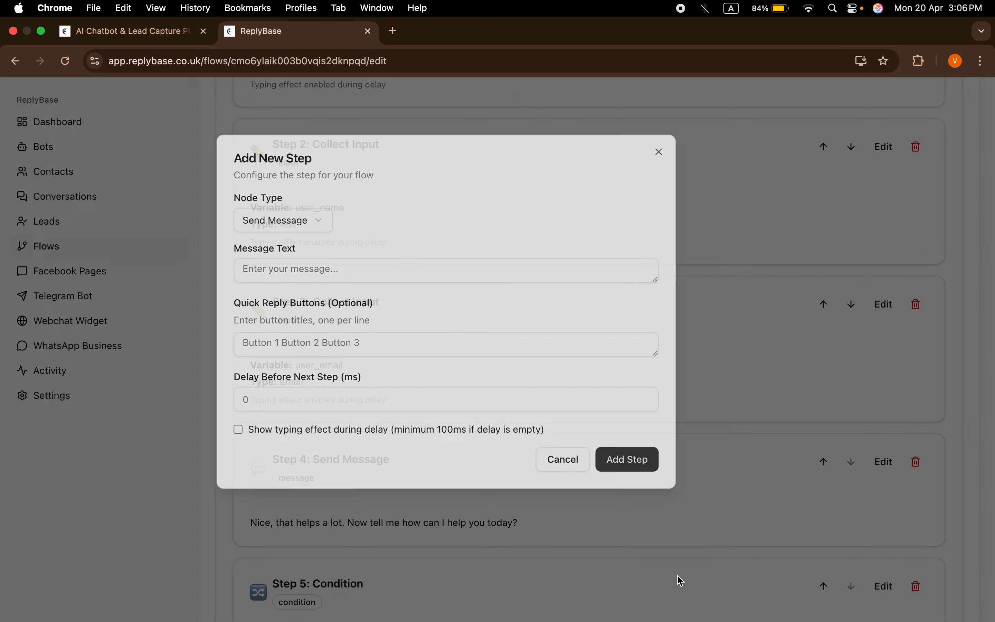
# - Start a new flow step below the condition with the node type Action and the action type Tag User
pyautogui.scroll(-5, 590, 298)
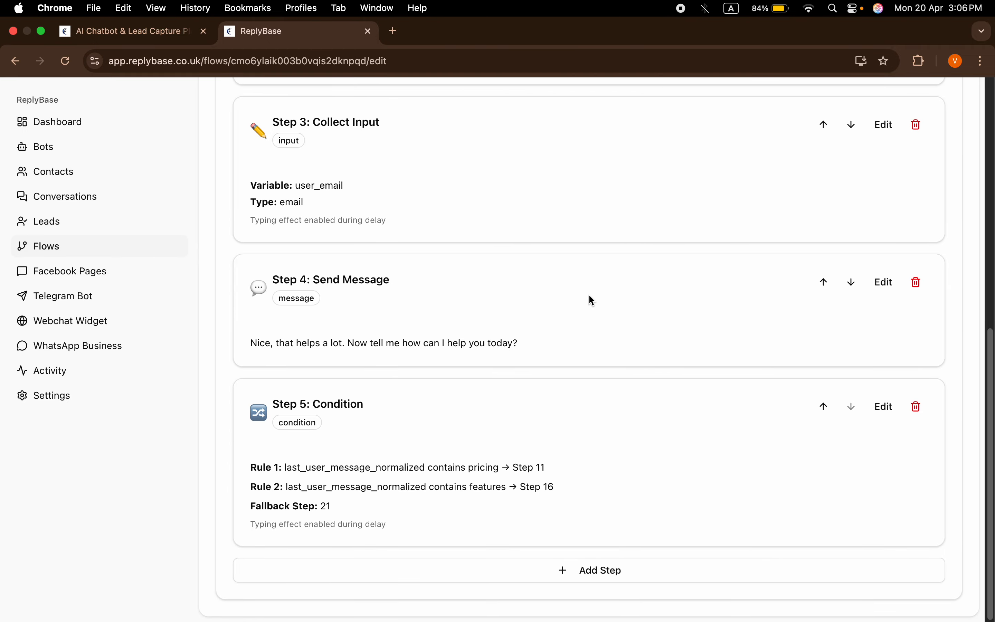
pyautogui.click(597, 572)
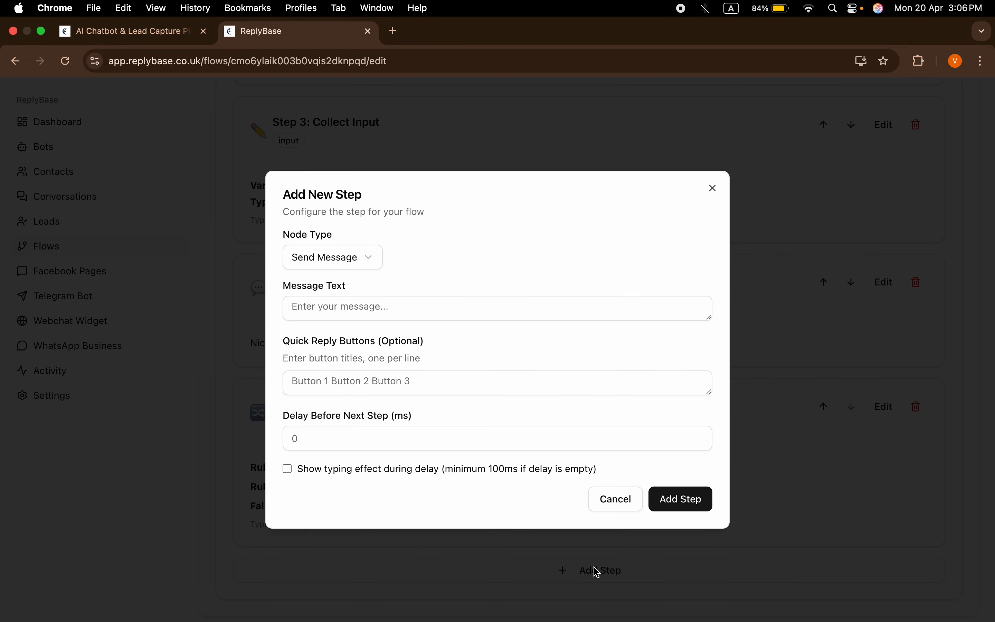
pyautogui.click(331, 259)
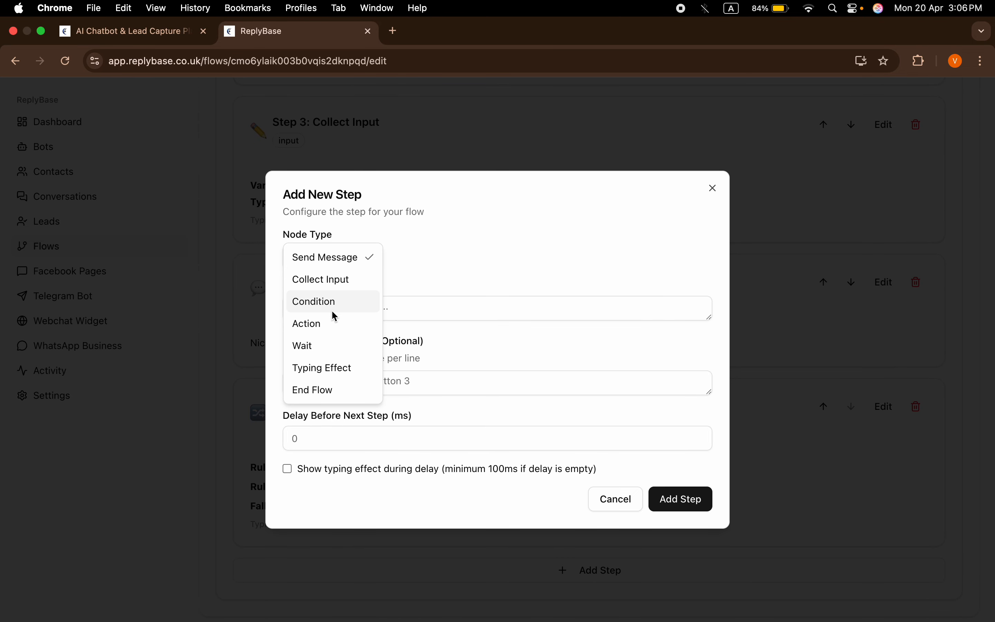
pyautogui.click(331, 323)
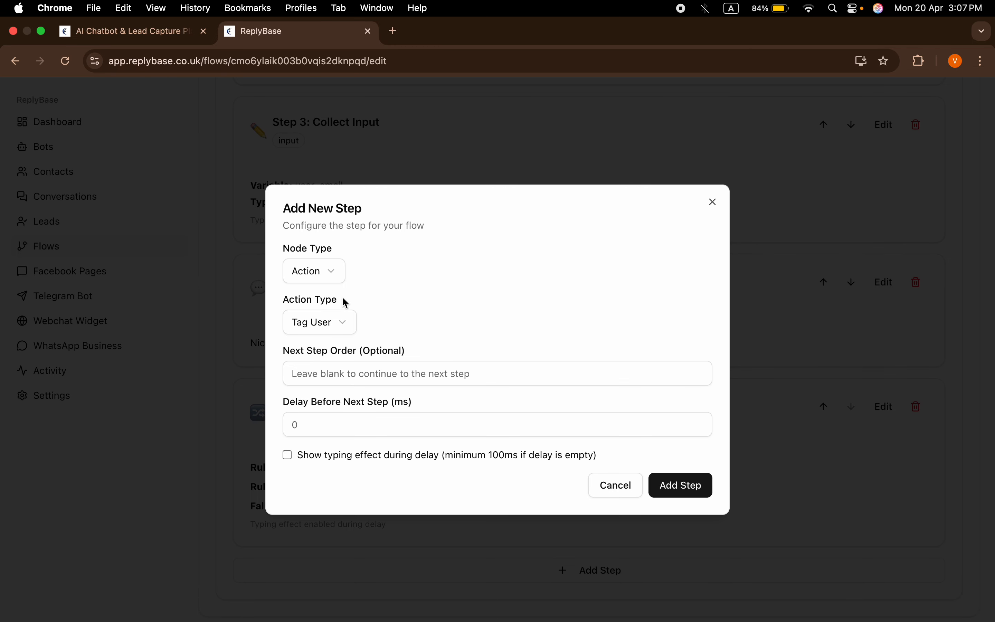
pyautogui.click(345, 326)
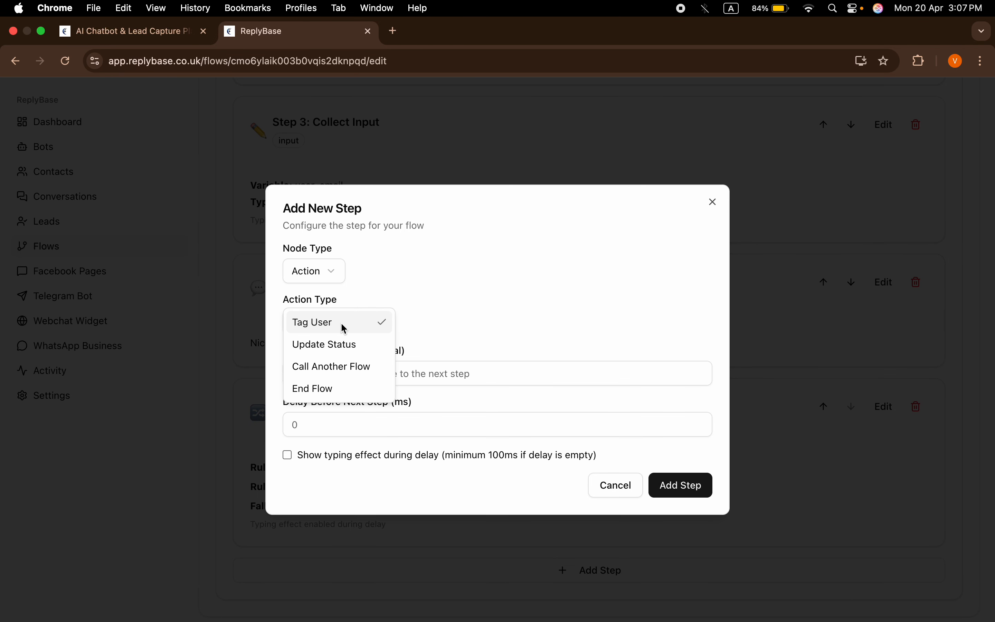
pyautogui.click(489, 325)
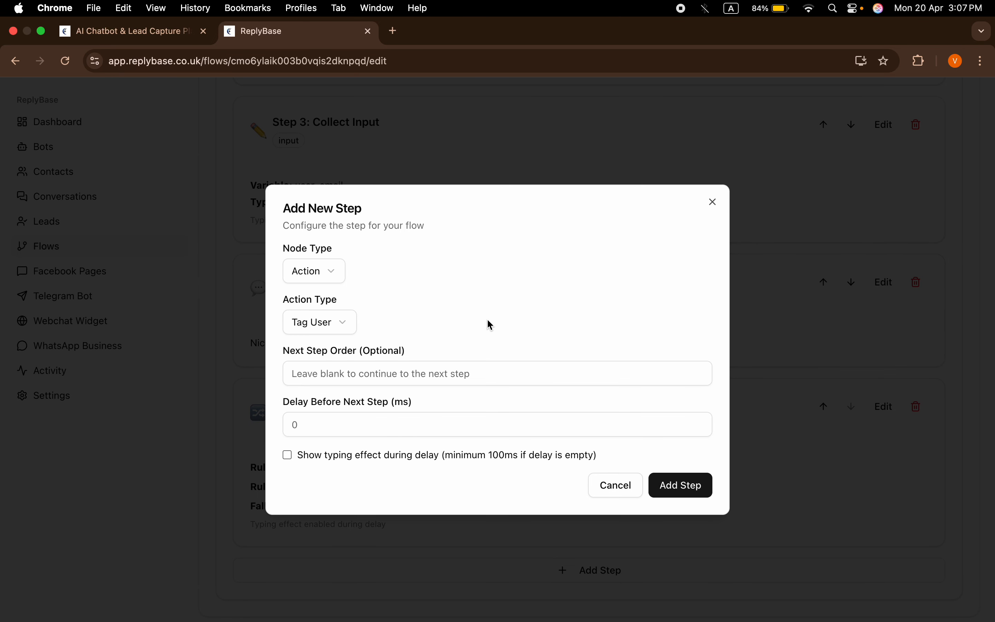
pyautogui.click(344, 326)
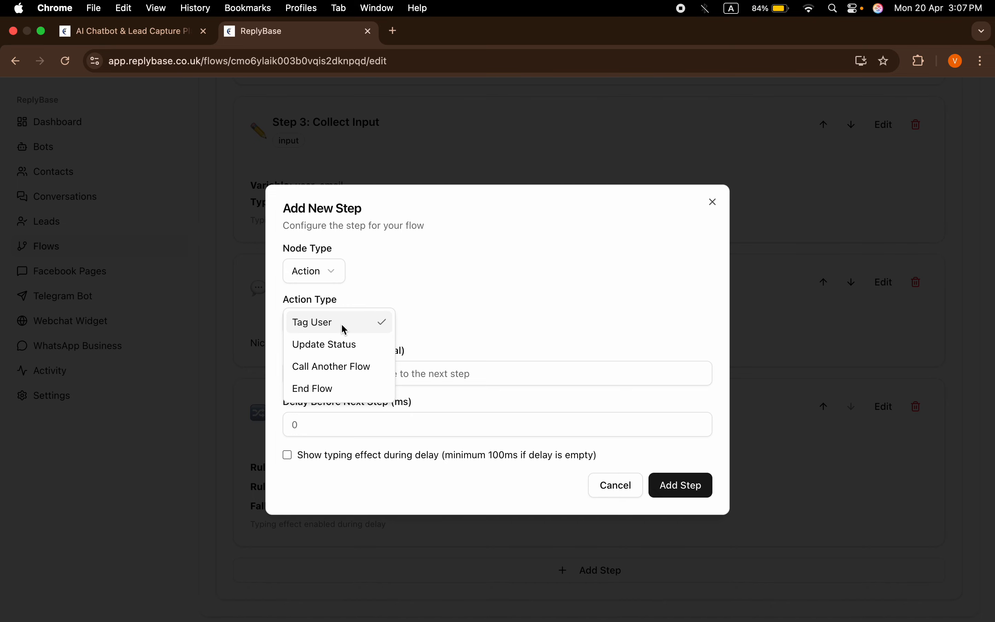
pyautogui.click(342, 323)
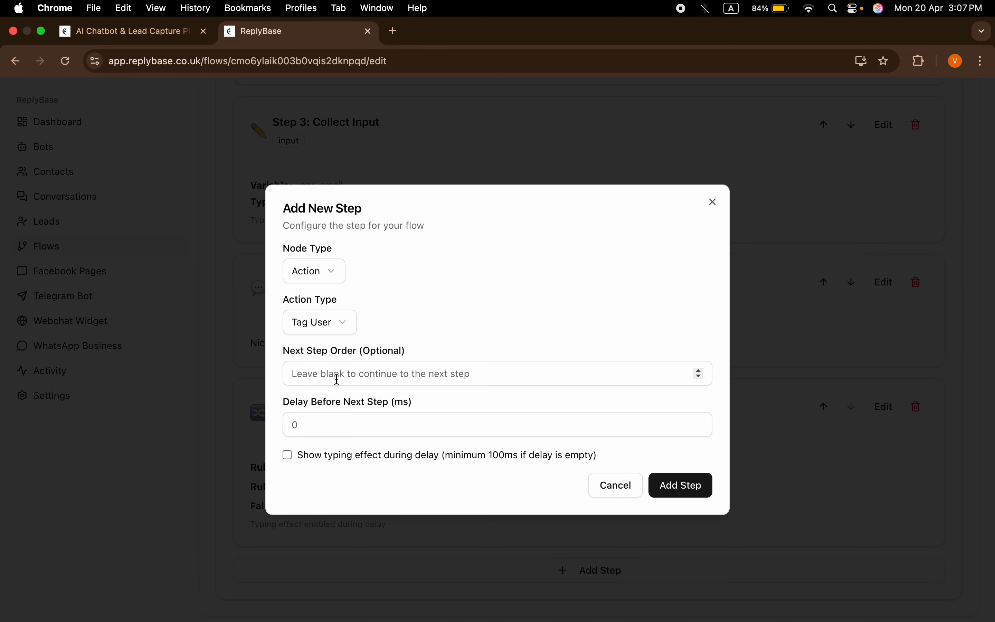
# - Try the Update Status action type and look through its new status options
pyautogui.click(337, 315)
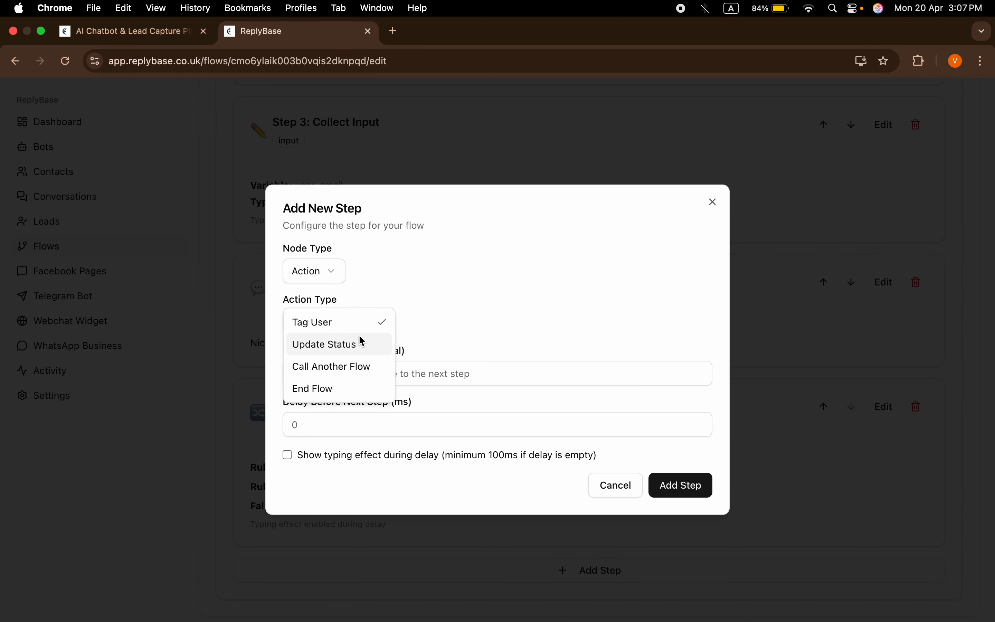
pyautogui.click(362, 343)
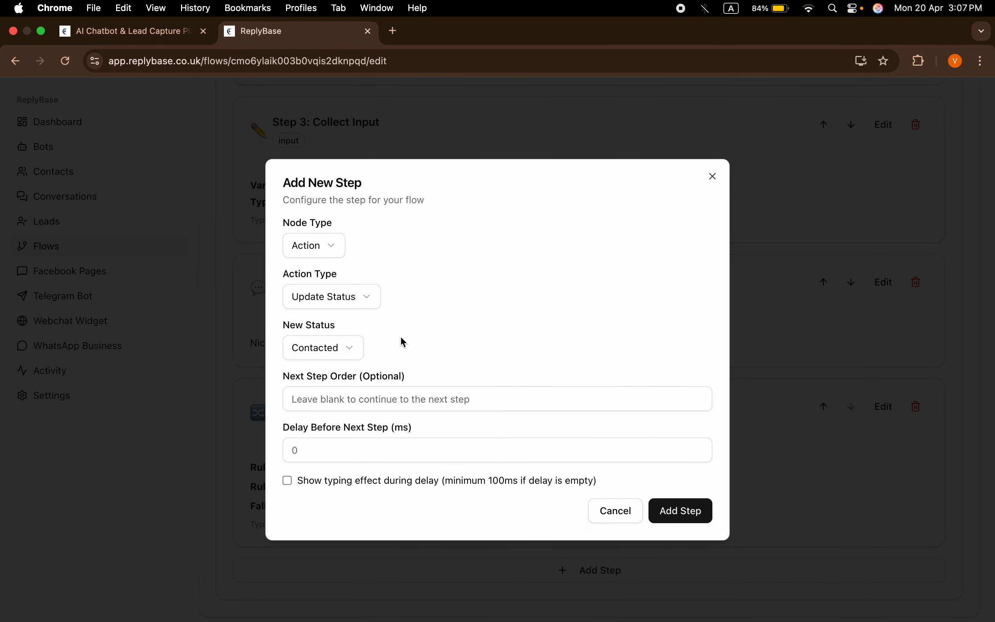
pyautogui.click(344, 349)
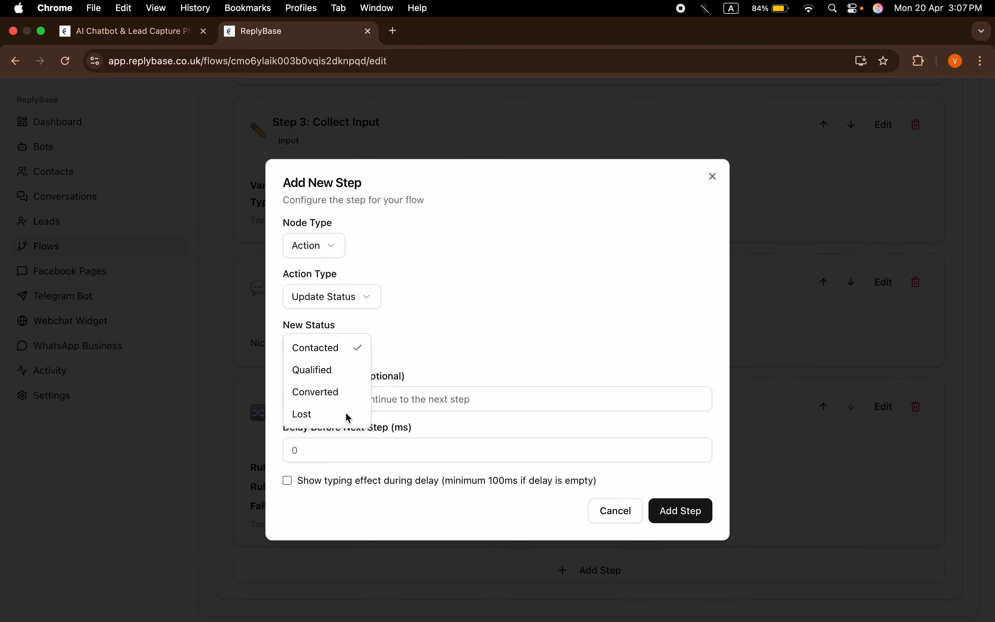
pyautogui.click(471, 307)
# - Set the action type to Call Another Flow and choose Restaurant Test (inactive) as the flow to call
pyautogui.click(352, 298)
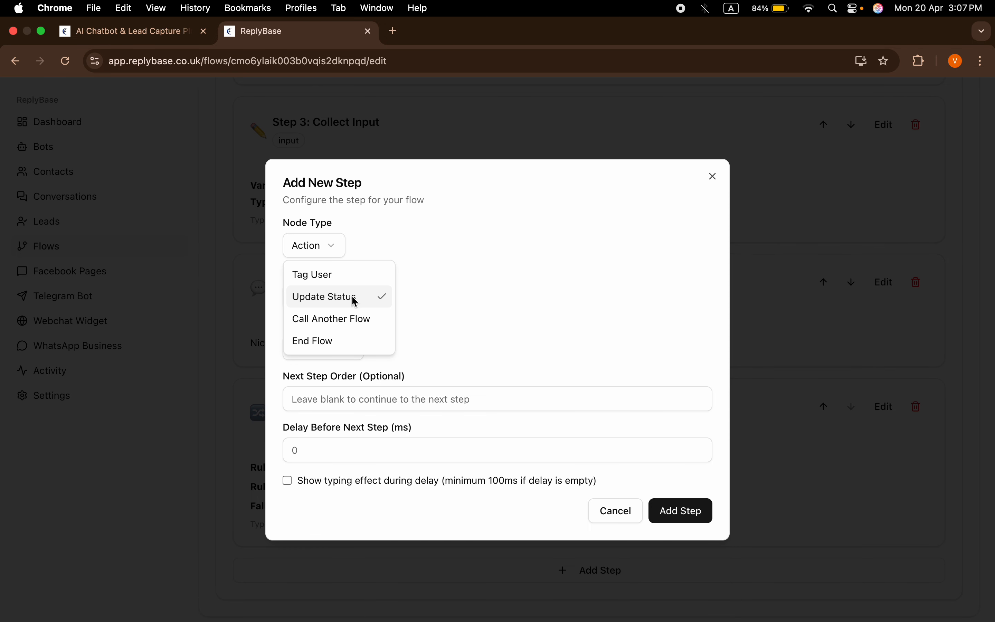
pyautogui.click(367, 320)
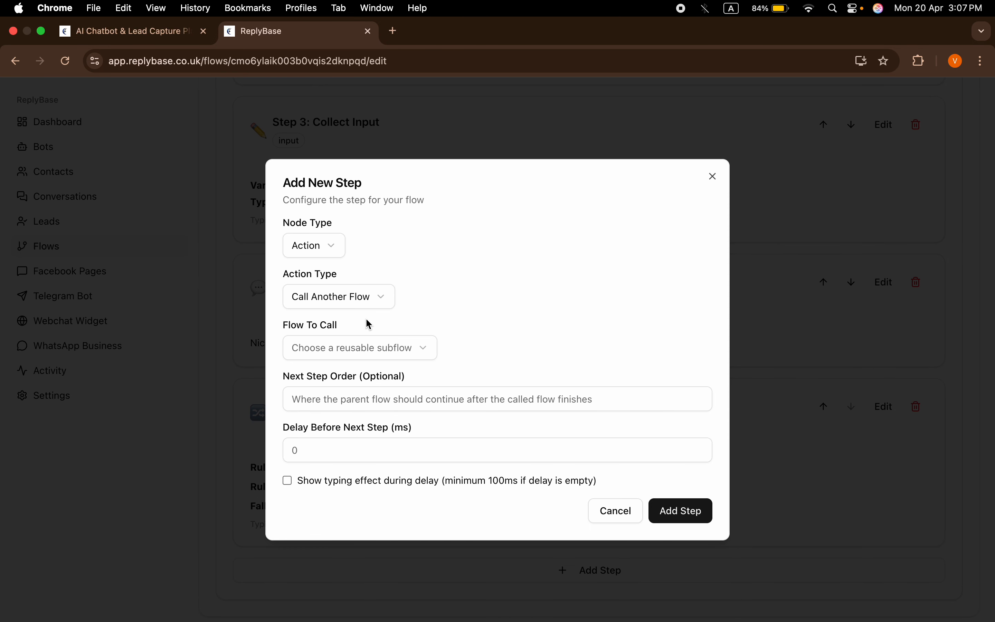
pyautogui.click(405, 352)
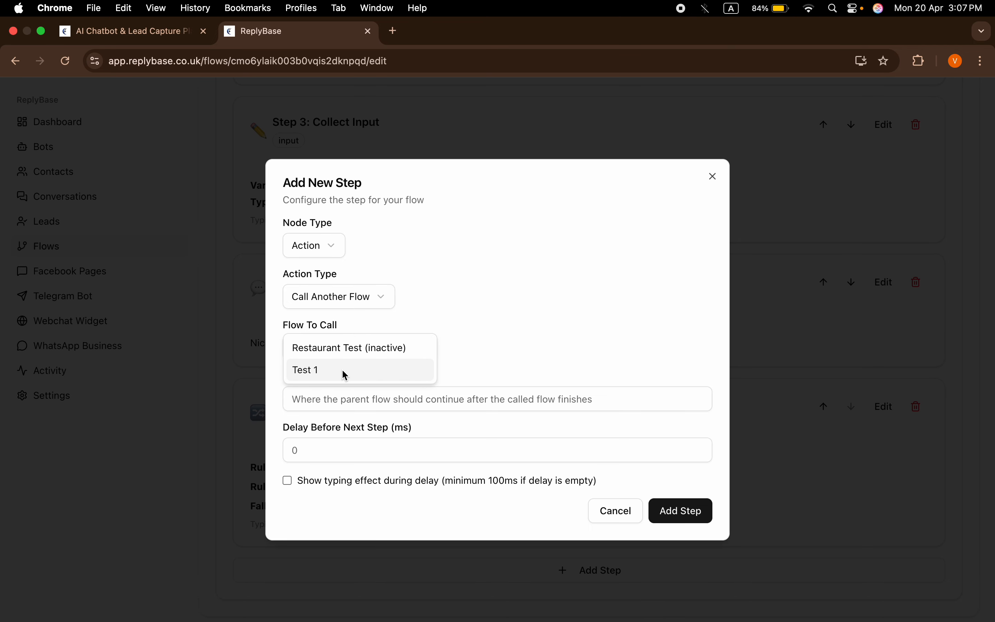
pyautogui.click(510, 279)
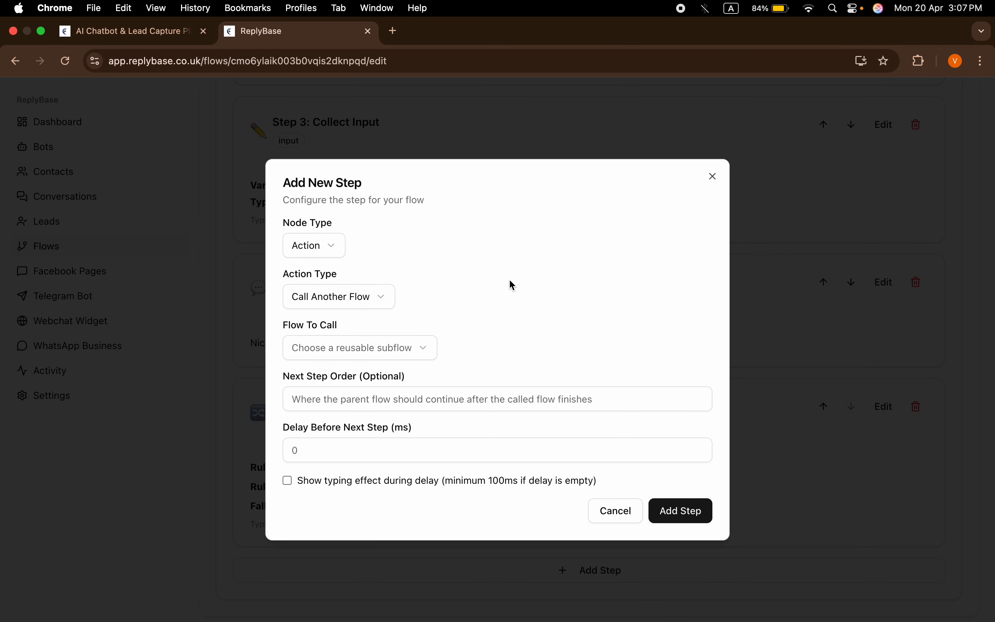
pyautogui.click(401, 354)
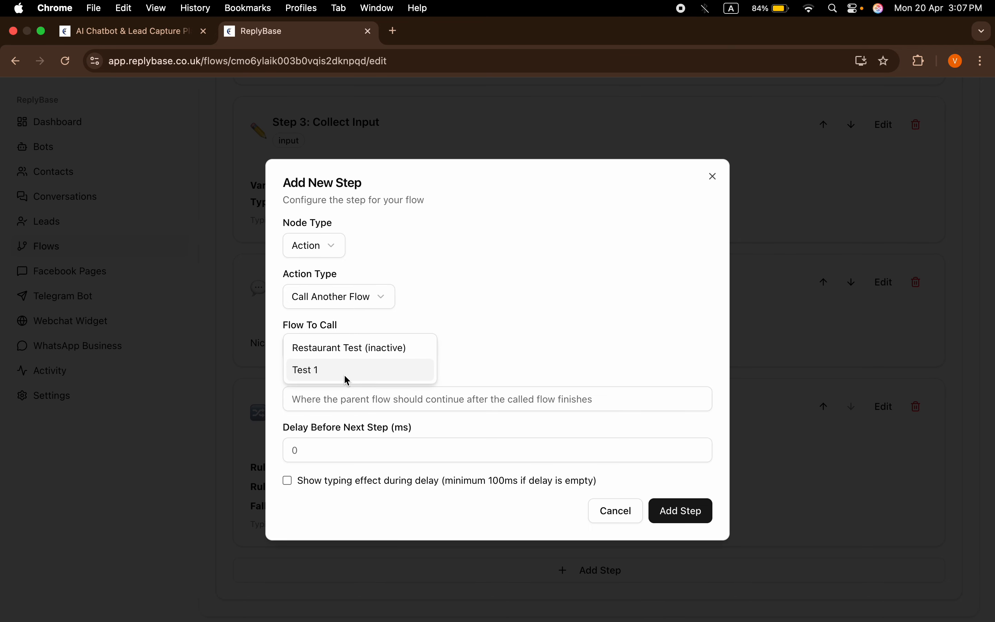
pyautogui.click(343, 372)
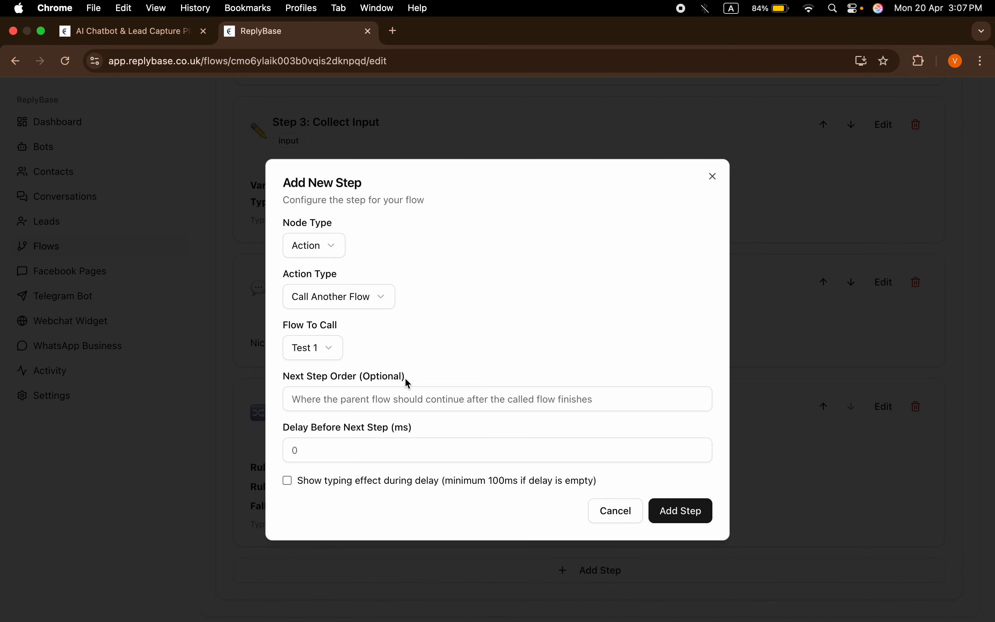
pyautogui.click(329, 350)
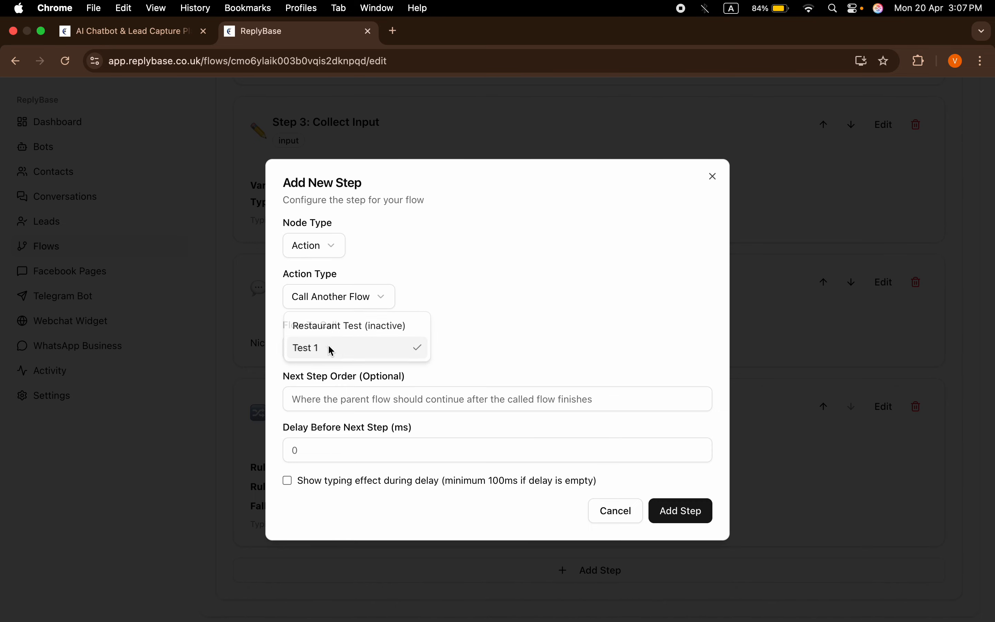
pyautogui.click(370, 326)
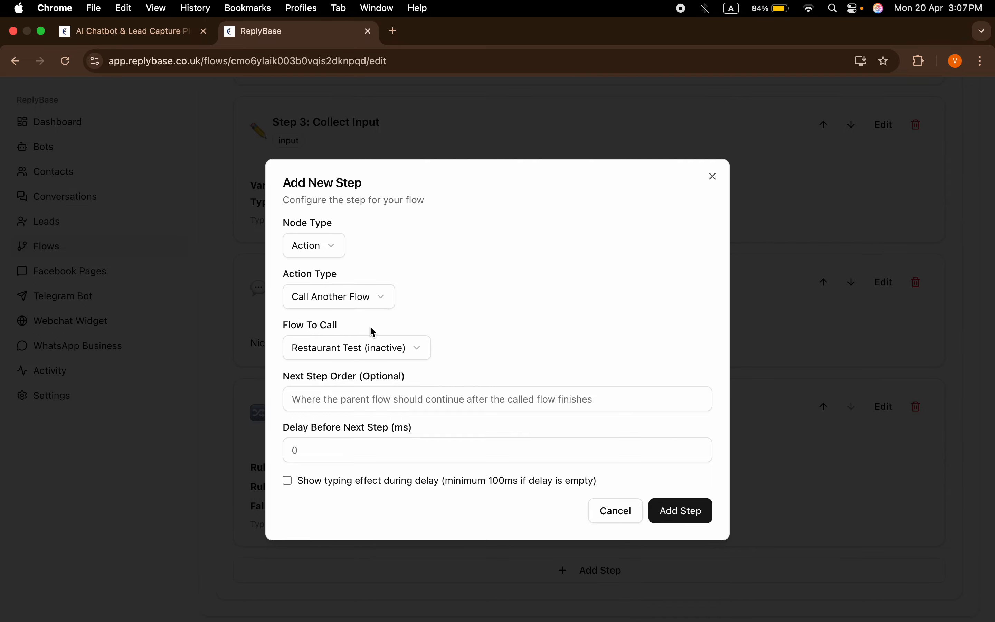
# - Change the action type to Tag User and add the step with the tags new_lead;qualified
pyautogui.click(379, 302)
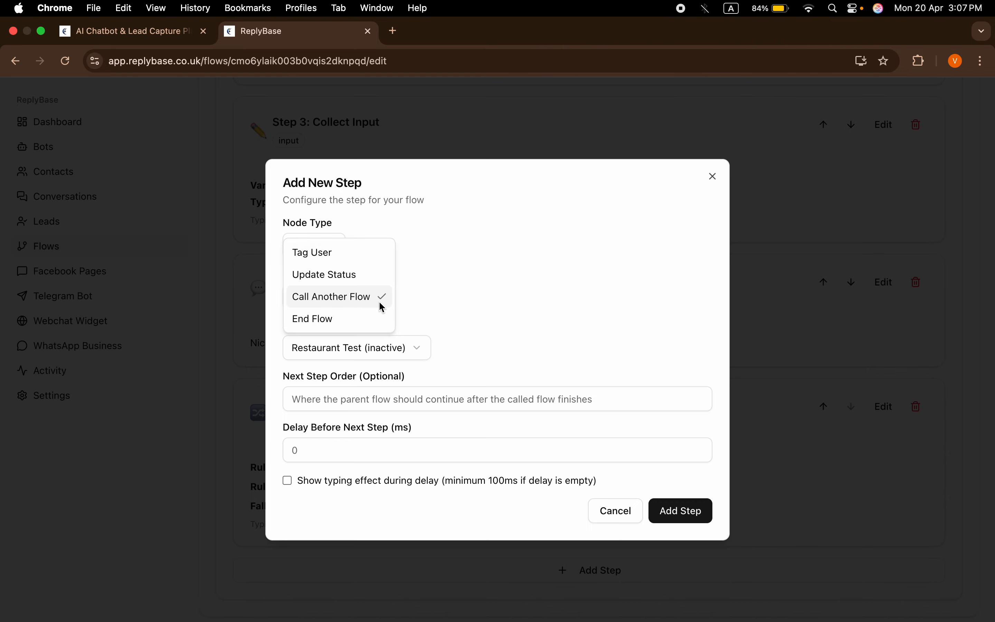
pyautogui.click(340, 320)
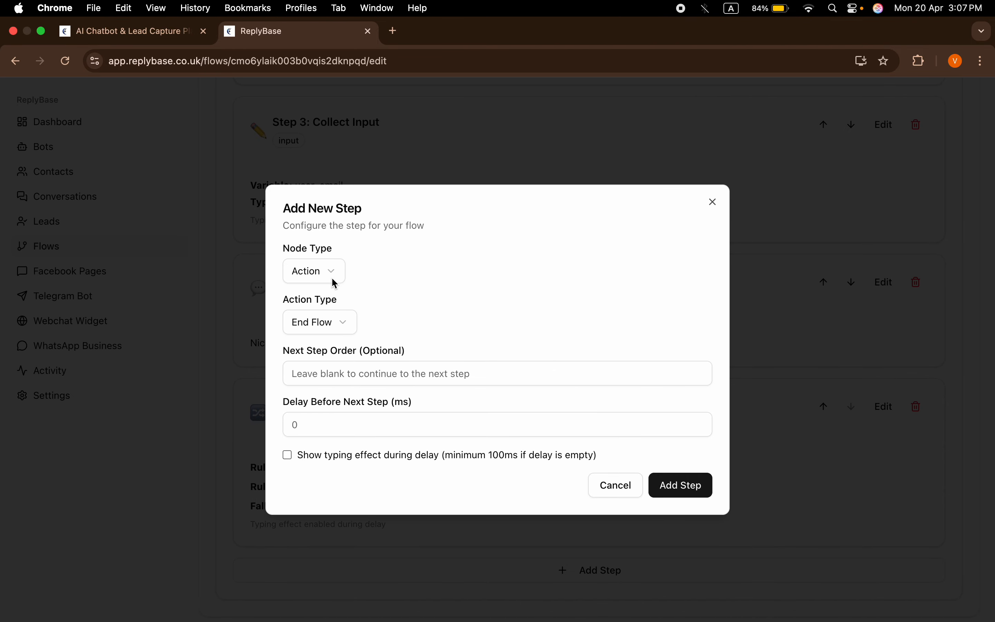
pyautogui.click(346, 325)
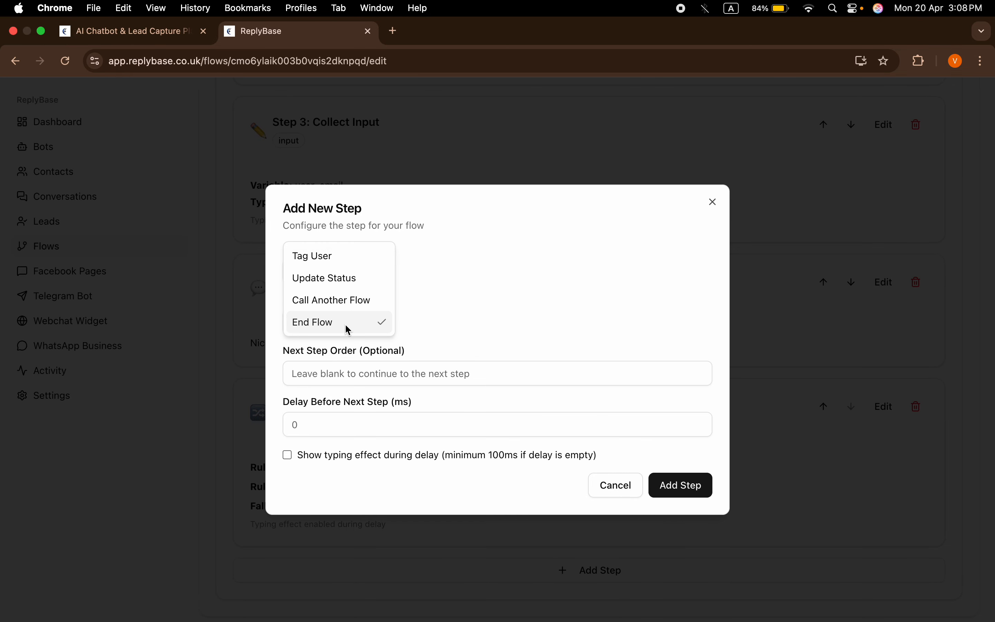
pyautogui.click(346, 255)
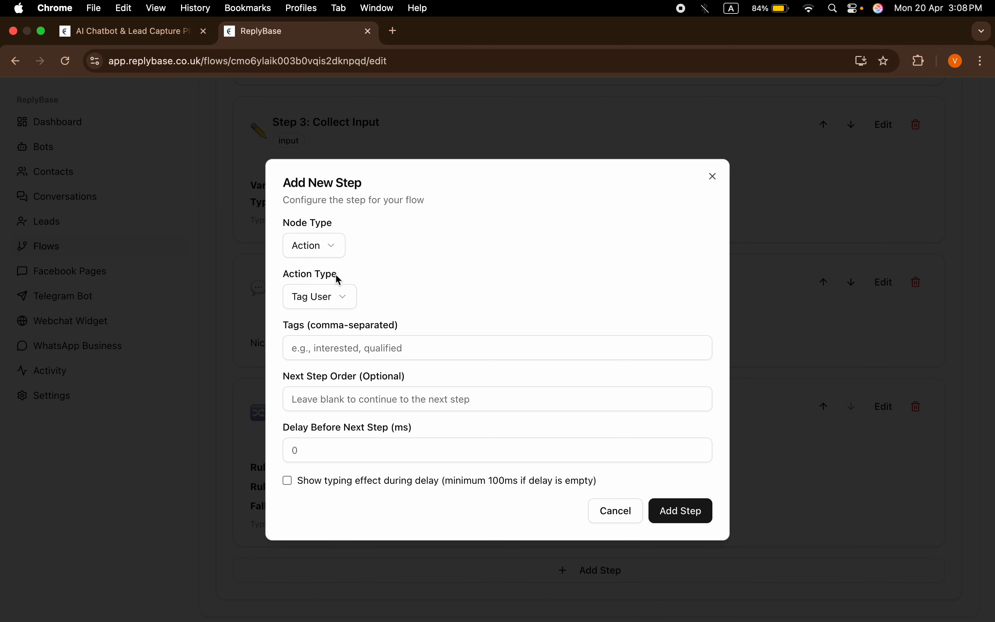
pyautogui.click(345, 350)
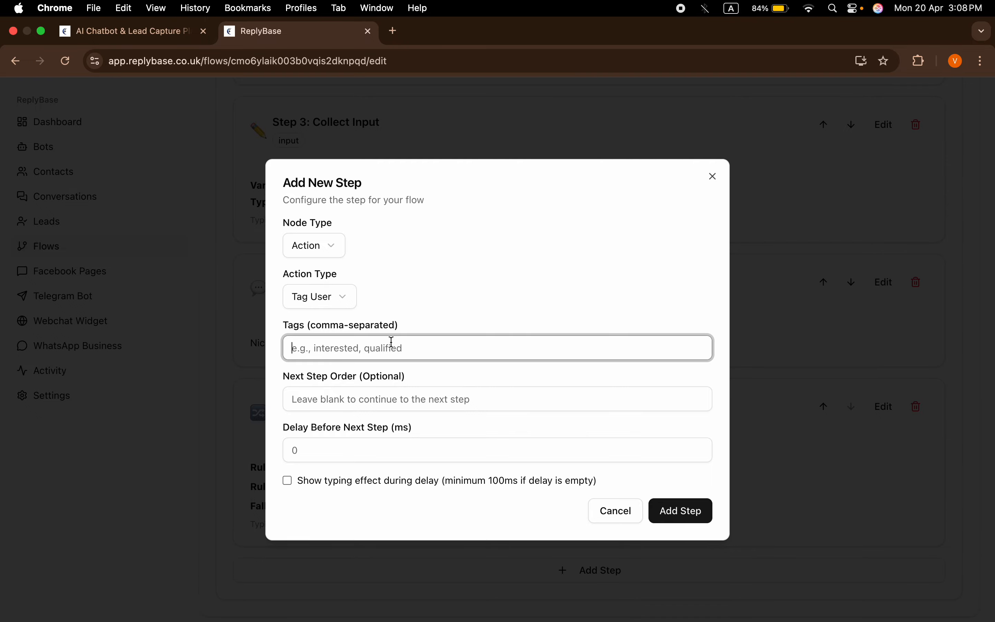
pyautogui.write('new')
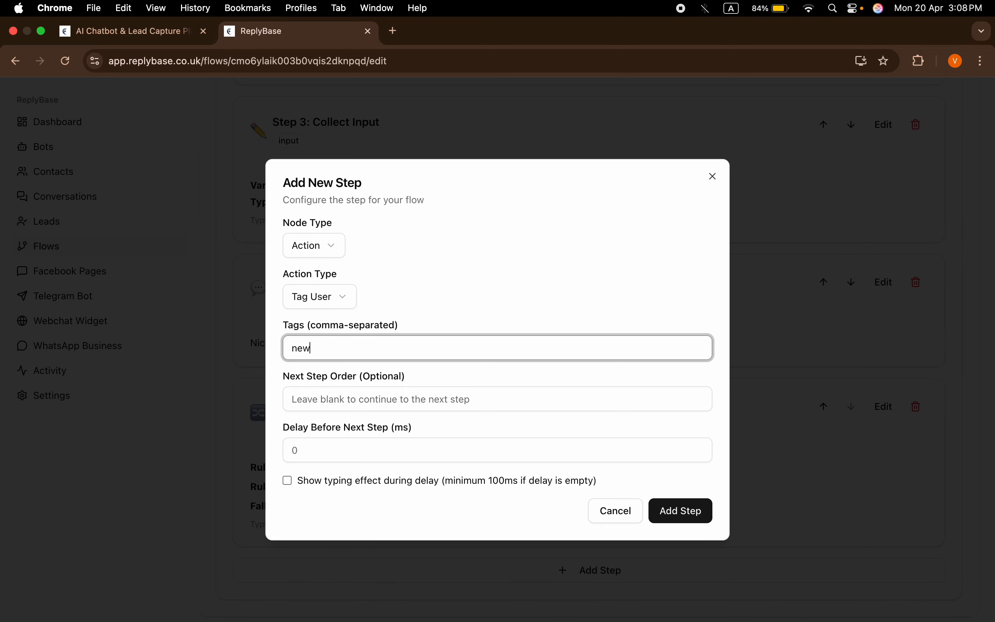
pyautogui.write('_lead;qualified')
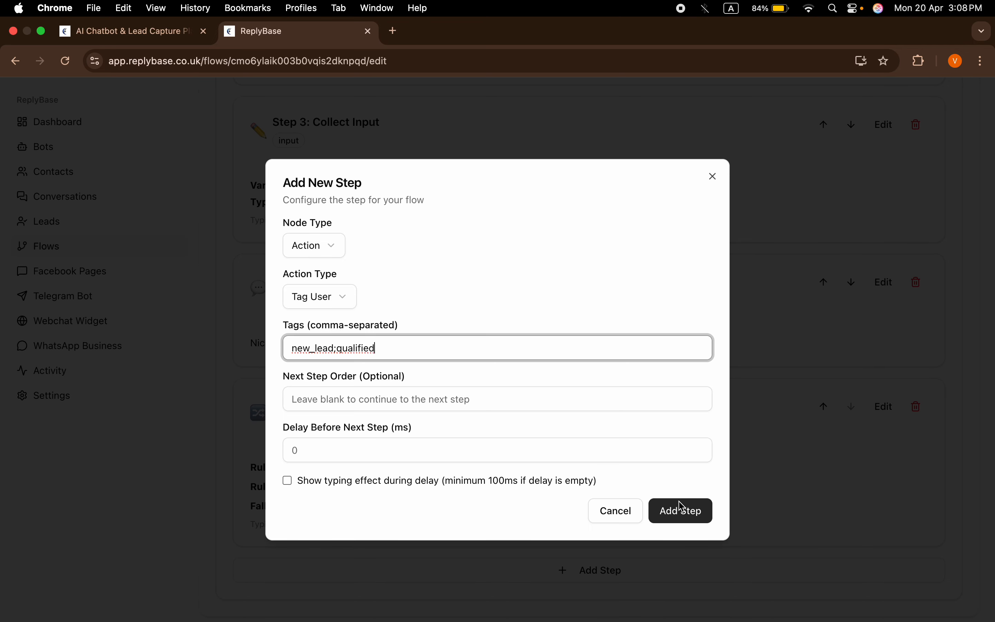
pyautogui.click(683, 510)
# - Start a new step below the Tag User action and look through the settings of the Wait and Typing Effect node types
pyautogui.scroll(-4, 618, 423)
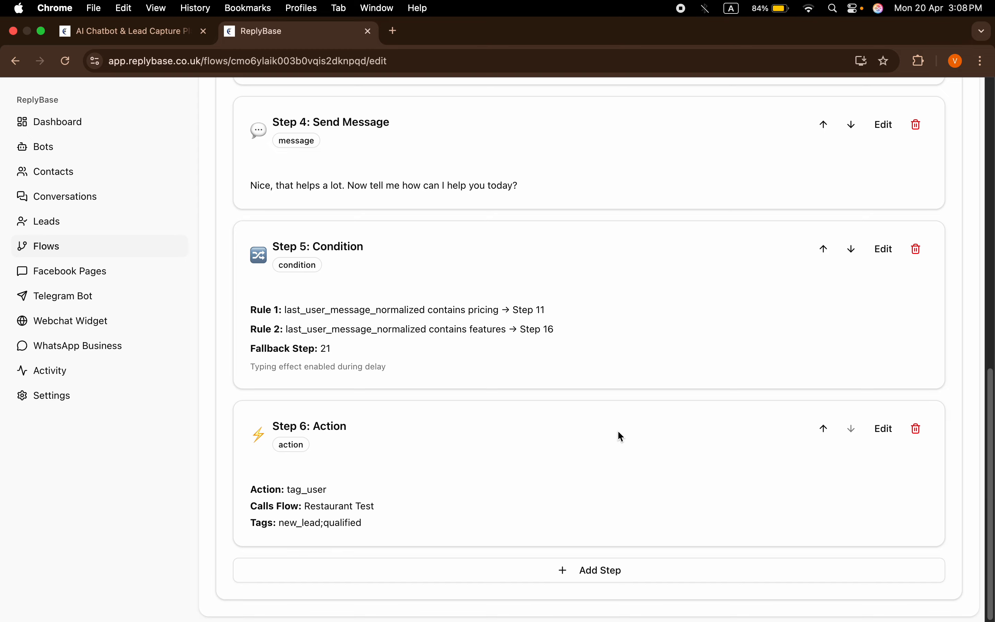
pyautogui.click(600, 575)
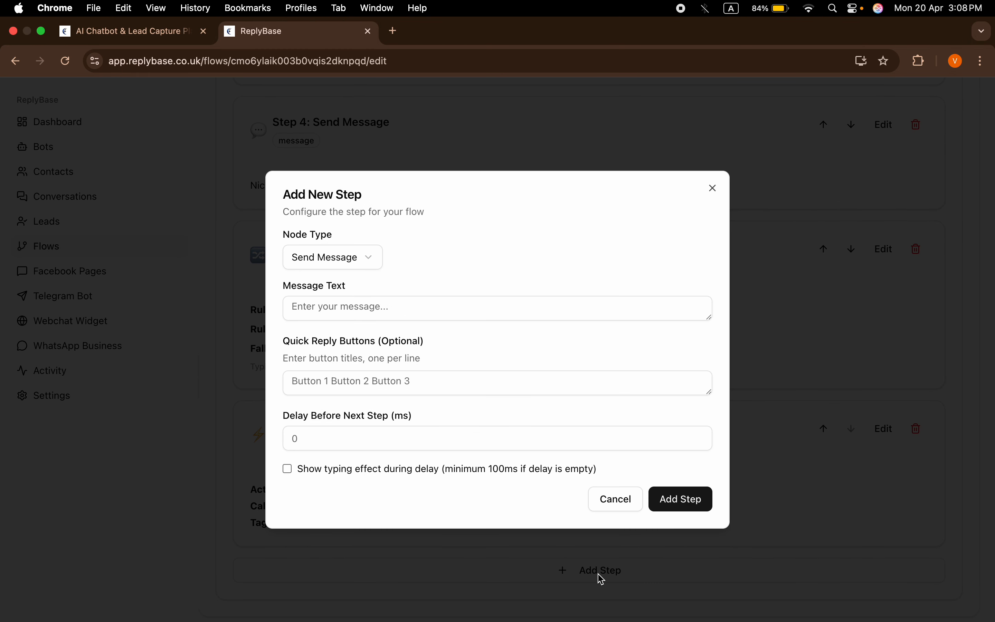
pyautogui.click(366, 266)
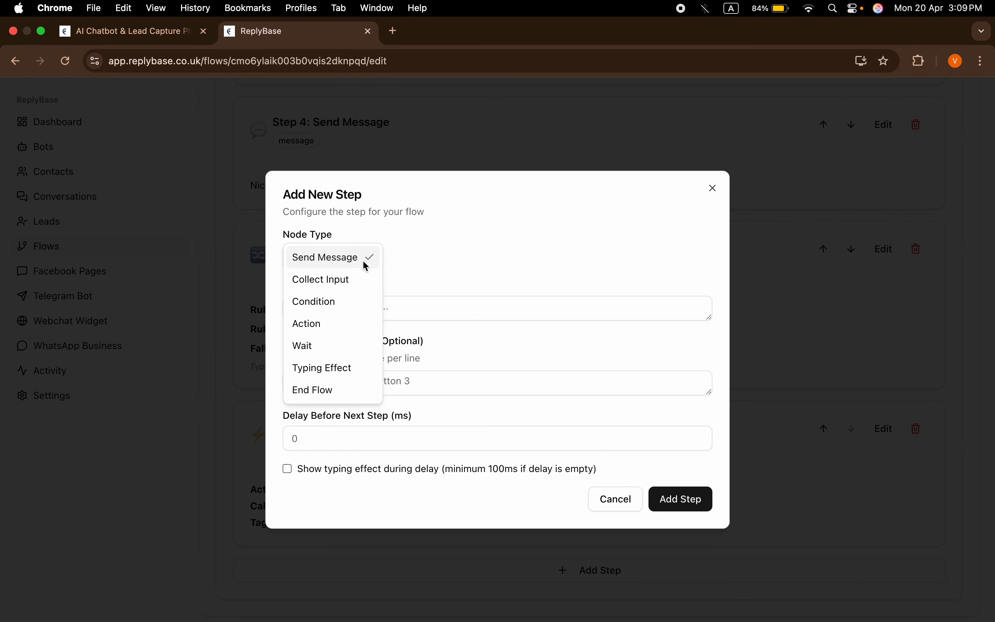
pyautogui.click(336, 351)
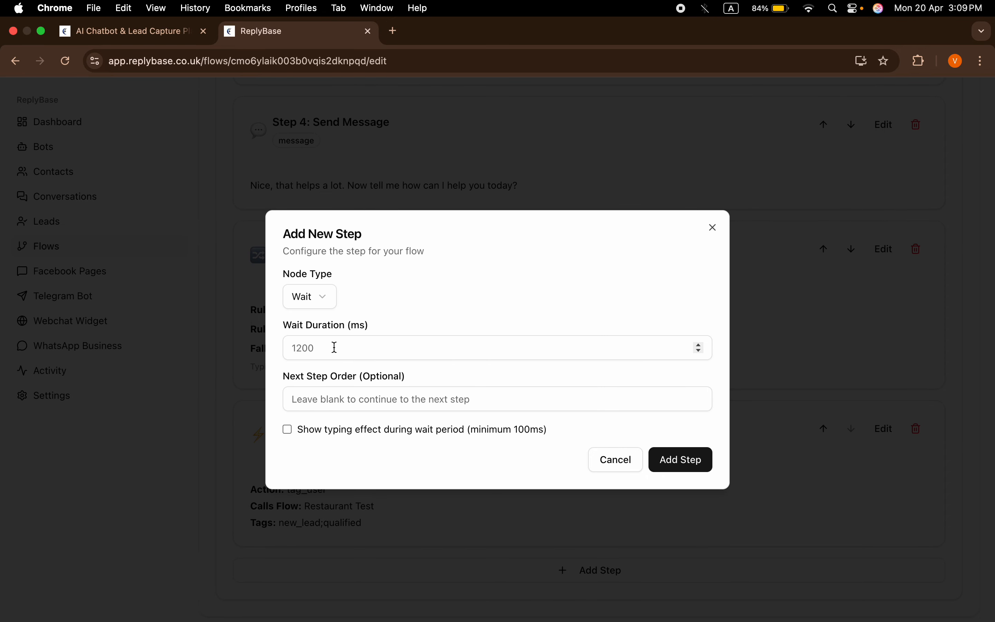
pyautogui.click(362, 347)
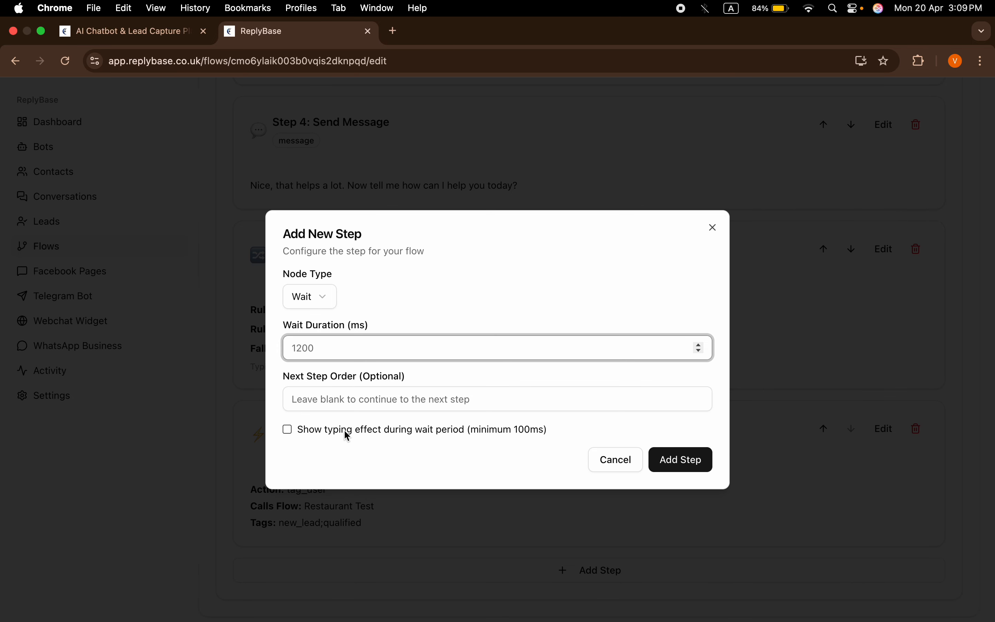
pyautogui.click(320, 294)
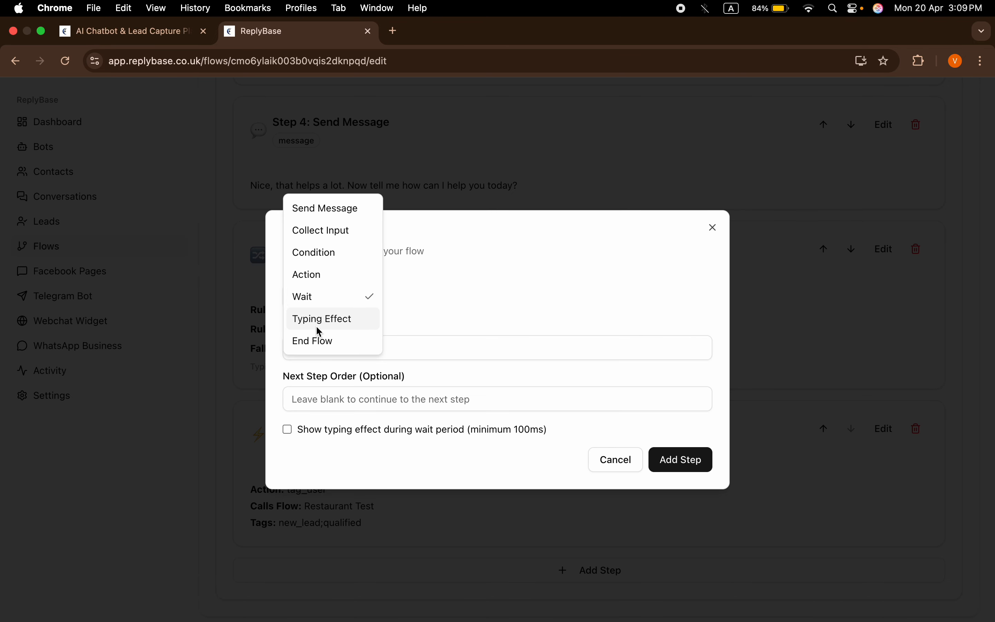
pyautogui.click(325, 325)
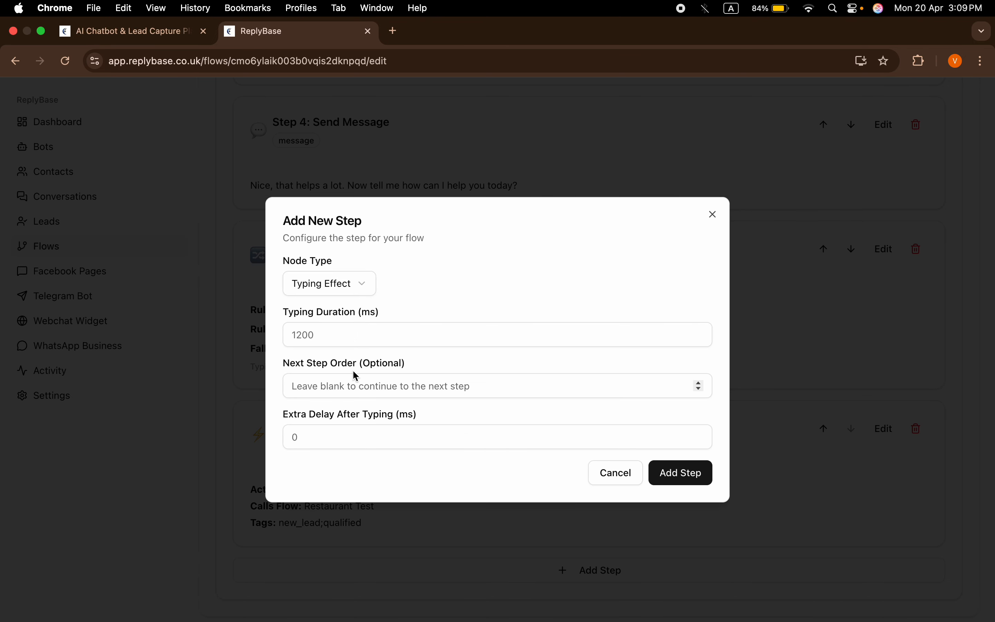
pyautogui.click(338, 288)
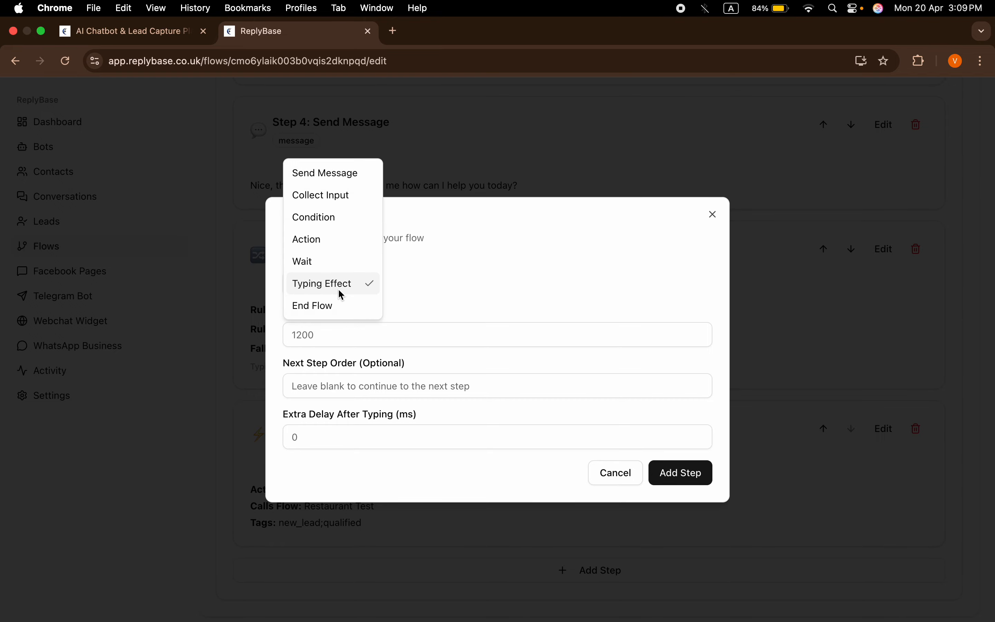
pyautogui.click(331, 257)
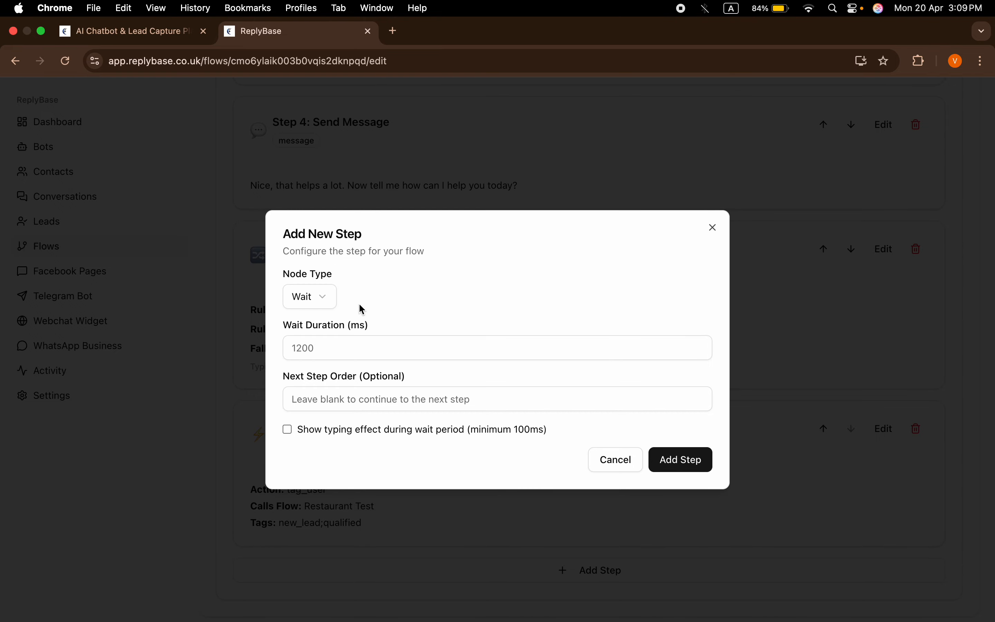
# - Set the new step's node type to End Flow and add it as the flow's last step
pyautogui.click(324, 297)
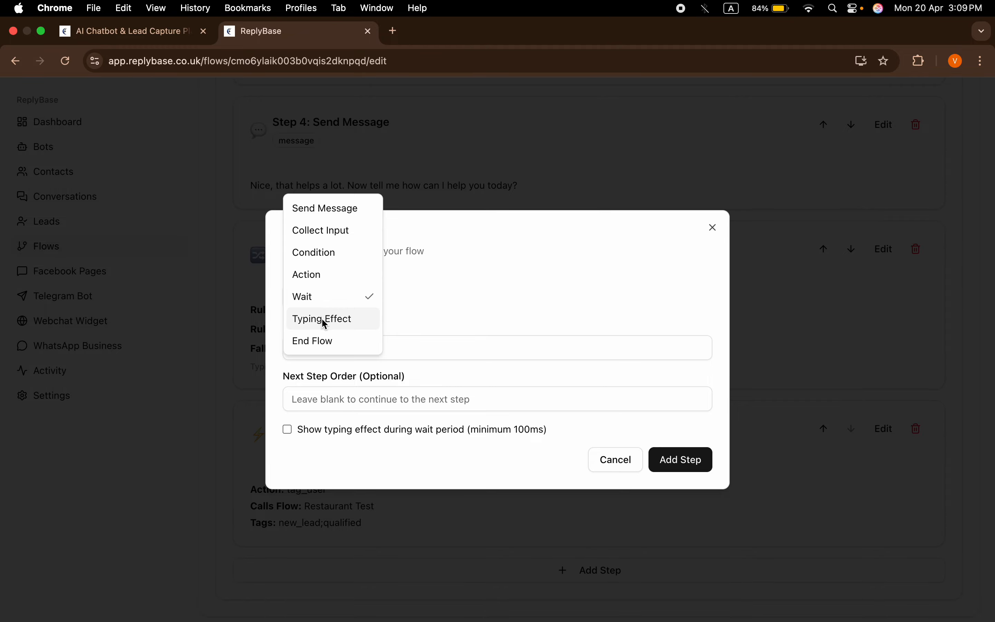
pyautogui.click(333, 344)
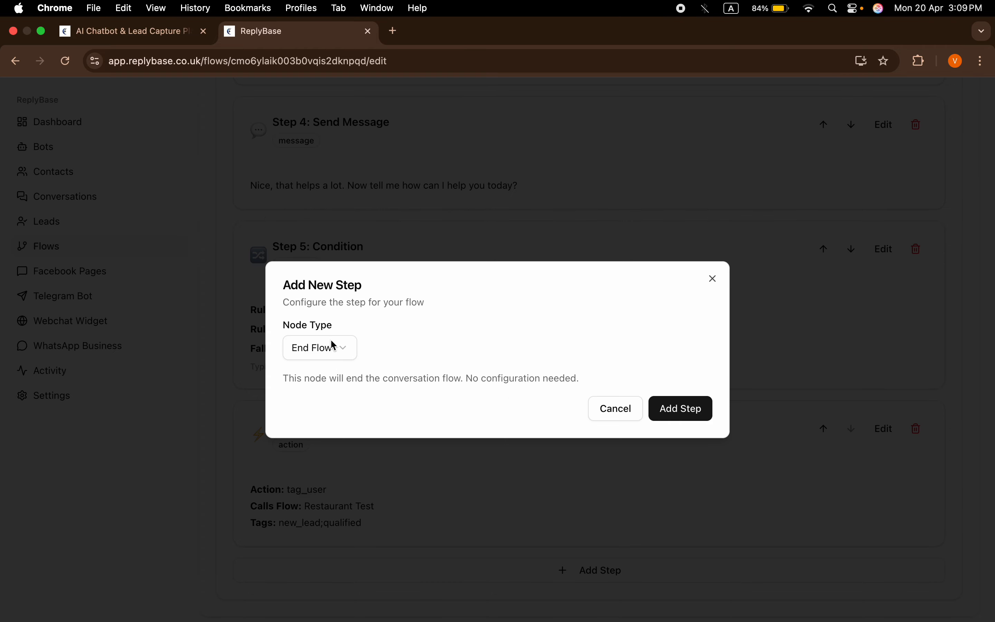
pyautogui.click(686, 413)
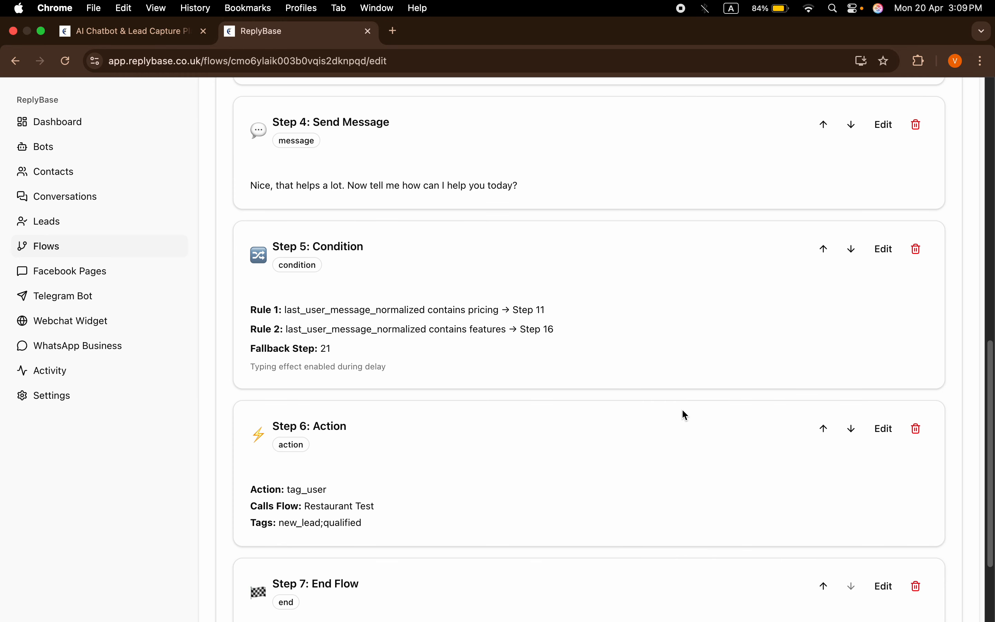
pyautogui.scroll(-3, 686, 414)
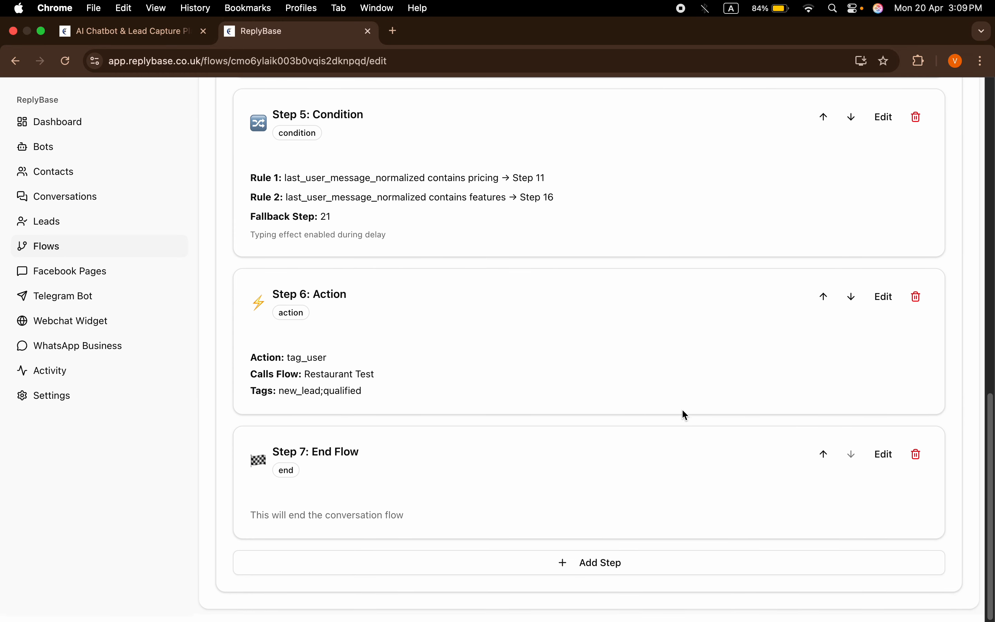
pyautogui.scroll(20, 686, 414)
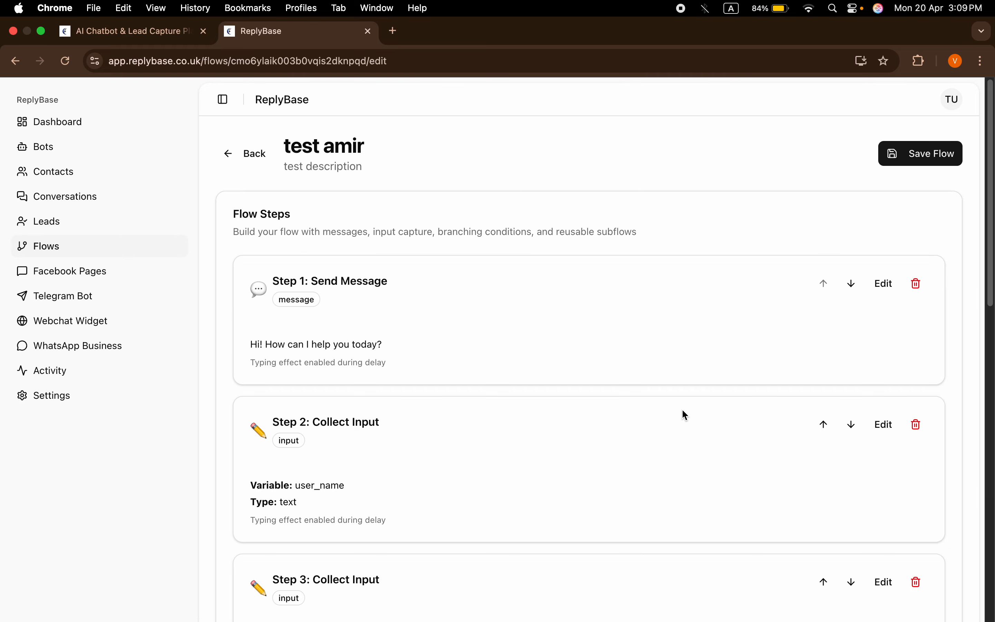
pyautogui.click(184, 32)
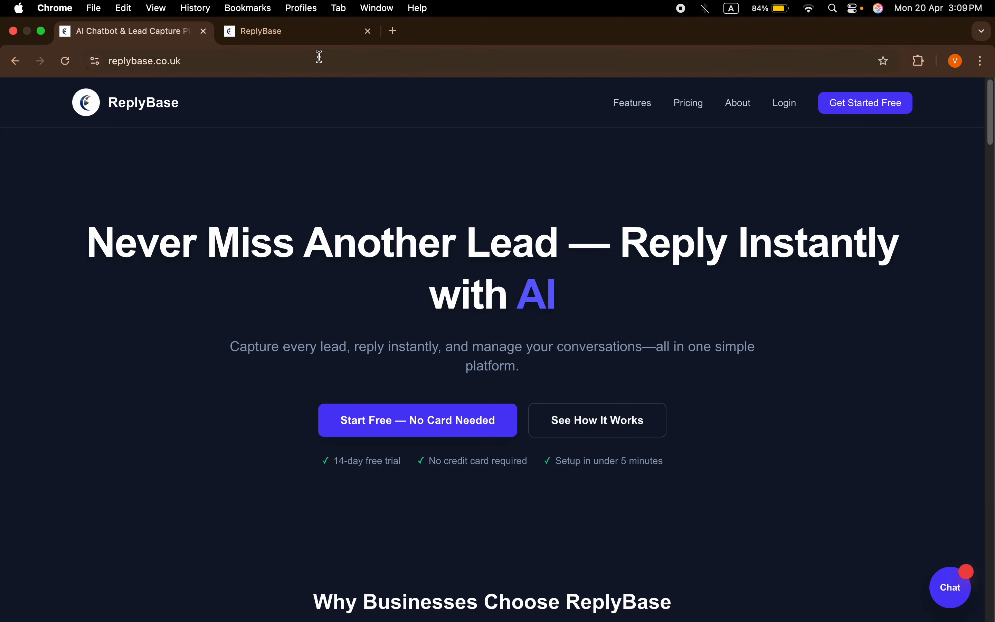
pyautogui.click(320, 39)
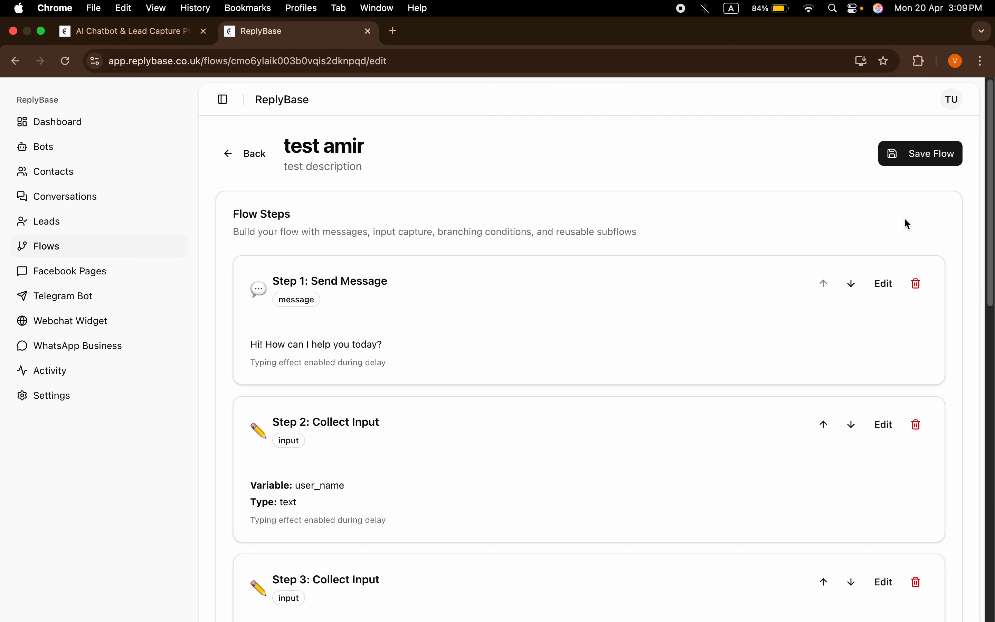
# - Look over the flow's steps, save the flow and return to the list of flows
pyautogui.scroll(-15, 669, 227)
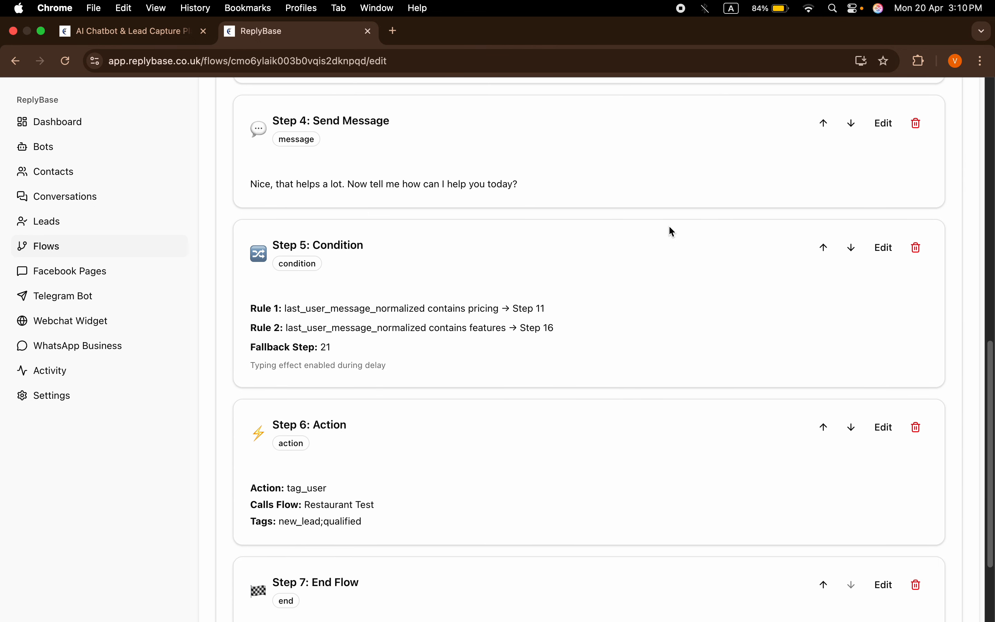
pyautogui.scroll(10, 670, 227)
pyautogui.scroll(5, 673, 231)
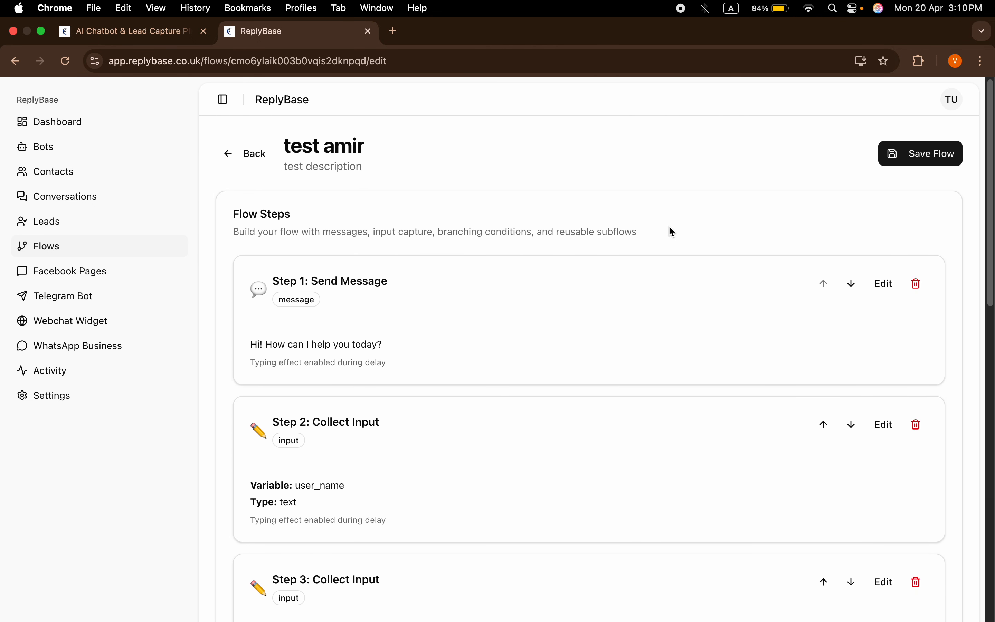
pyautogui.click(923, 159)
pyautogui.click(231, 156)
pyautogui.click(74, 251)
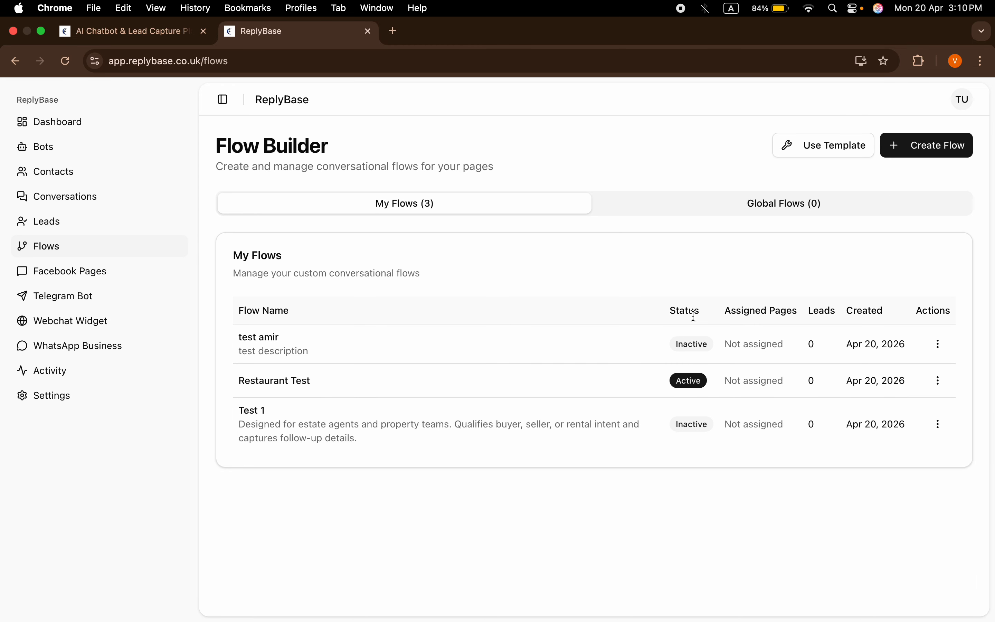
# - Activate the newly built flow with the description "test description" and reload the flow list
pyautogui.click(940, 345)
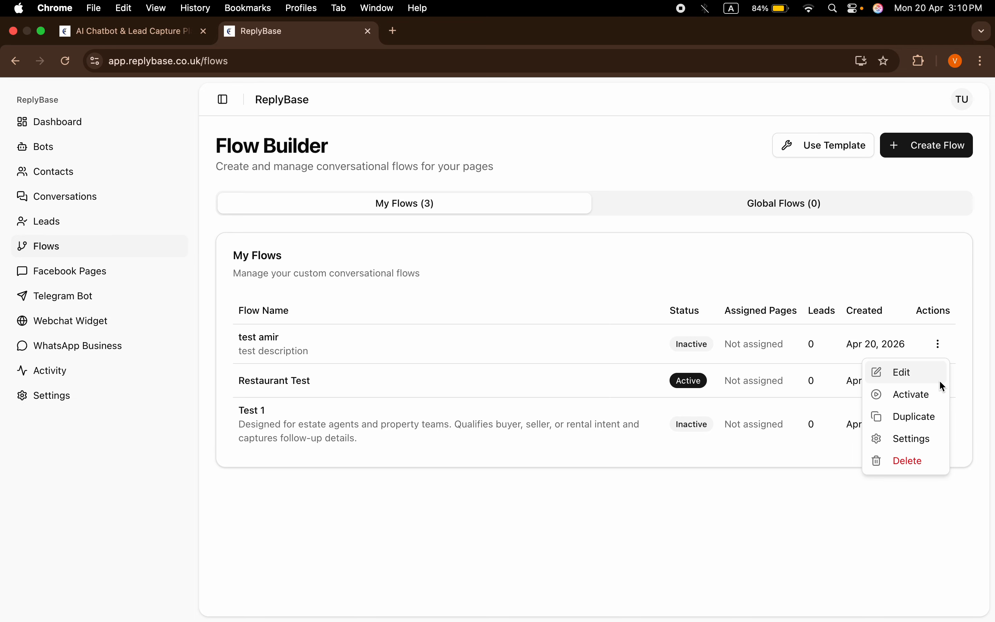
pyautogui.click(925, 395)
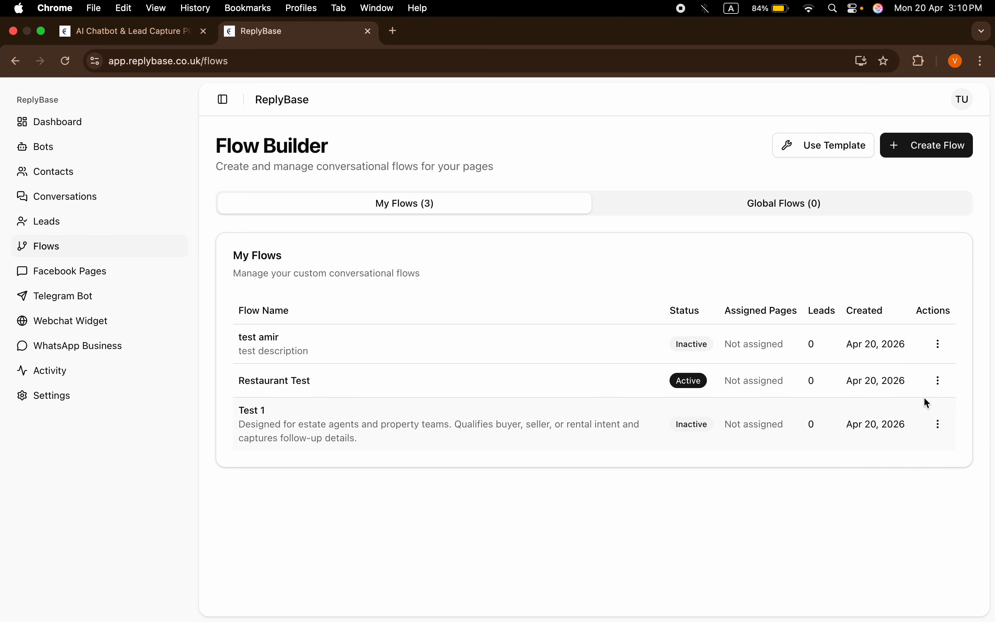
pyautogui.click(66, 61)
# - Open the newly activated flow's settings and examine its default language options, fallback message and response timeout
pyautogui.click(941, 346)
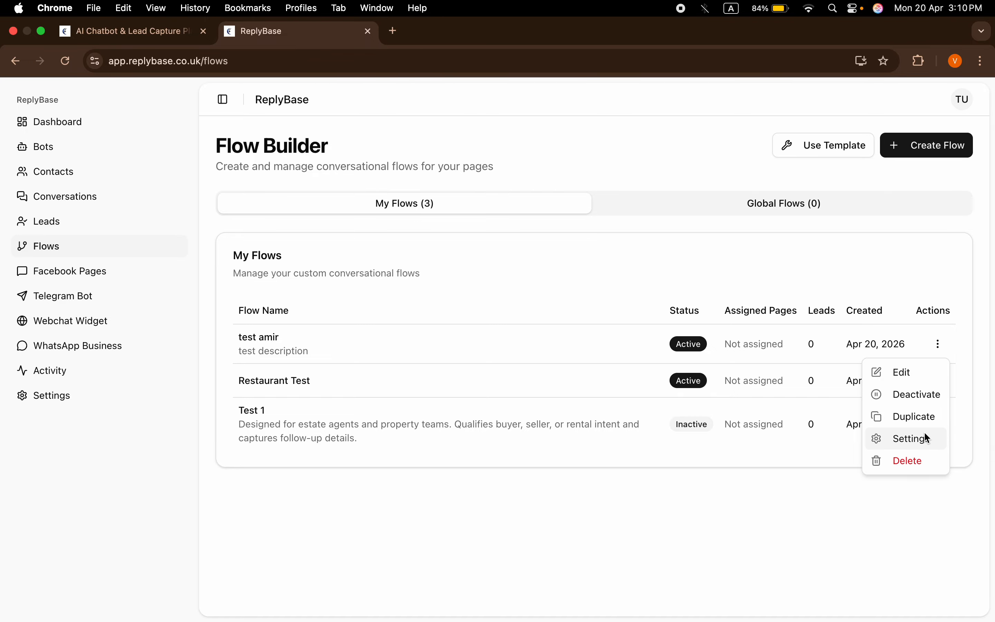
pyautogui.click(911, 439)
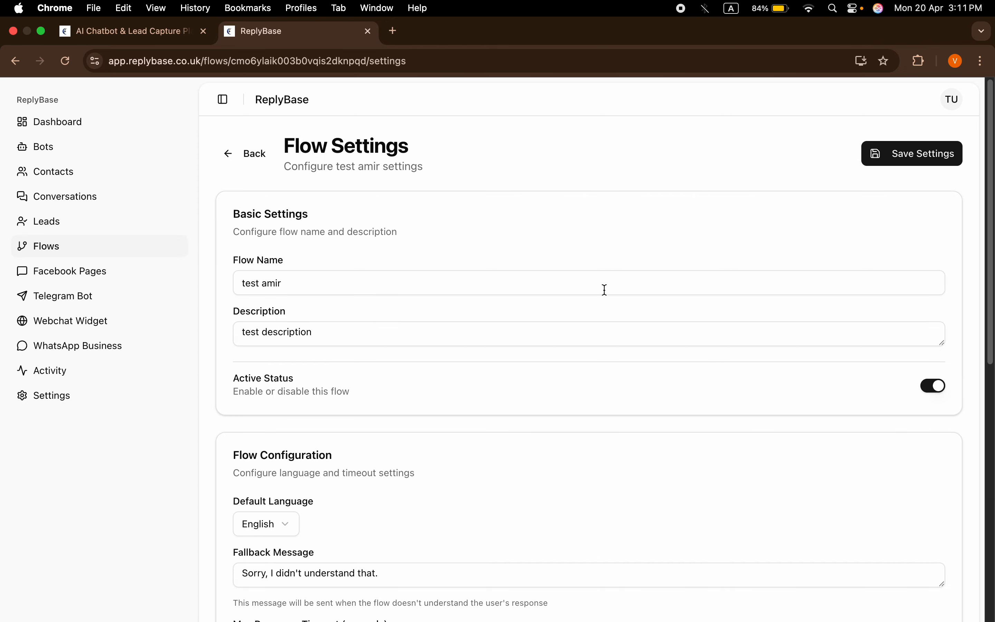
pyautogui.scroll(-4, 604, 290)
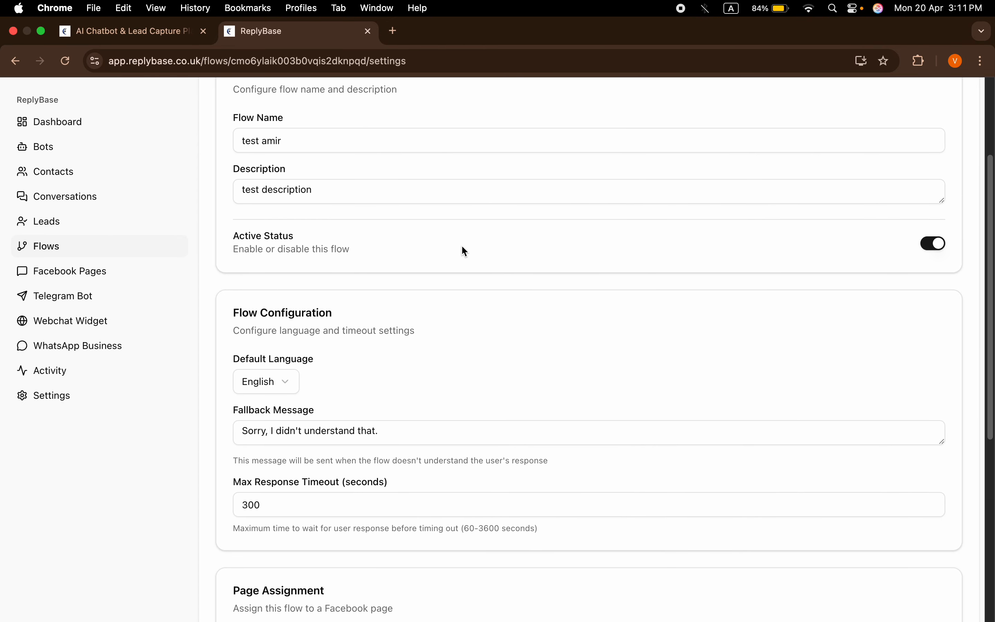
pyautogui.scroll(-3, 465, 251)
pyautogui.click(290, 263)
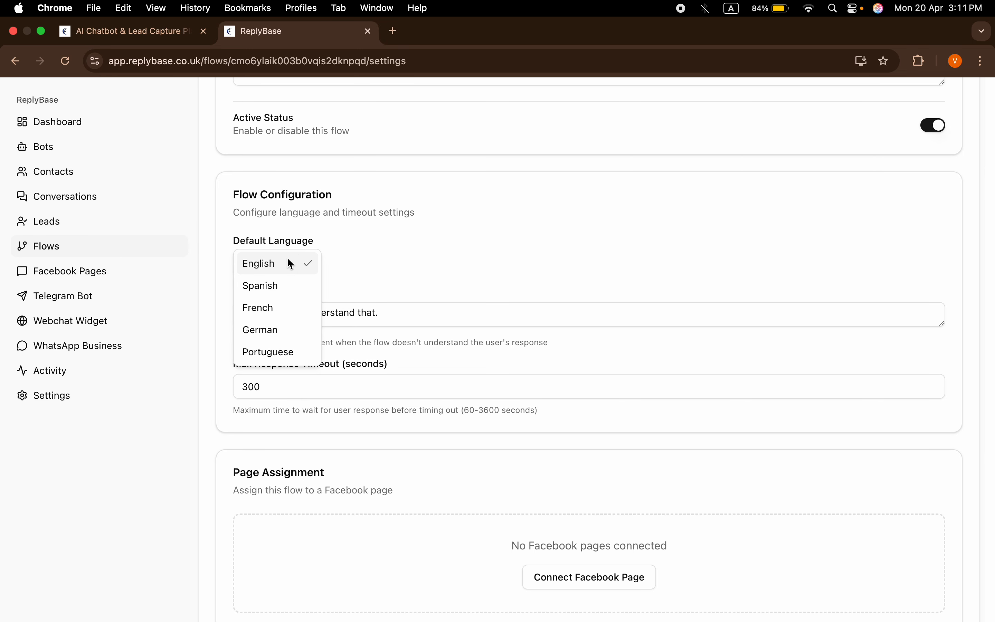
pyautogui.click(424, 271)
pyautogui.click(413, 315)
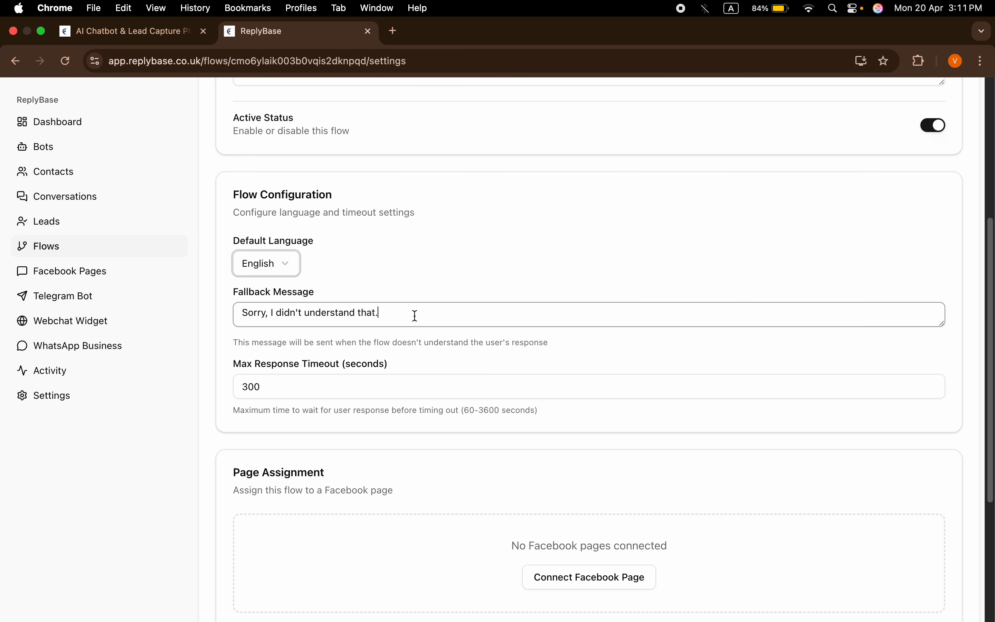
pyautogui.click(460, 292)
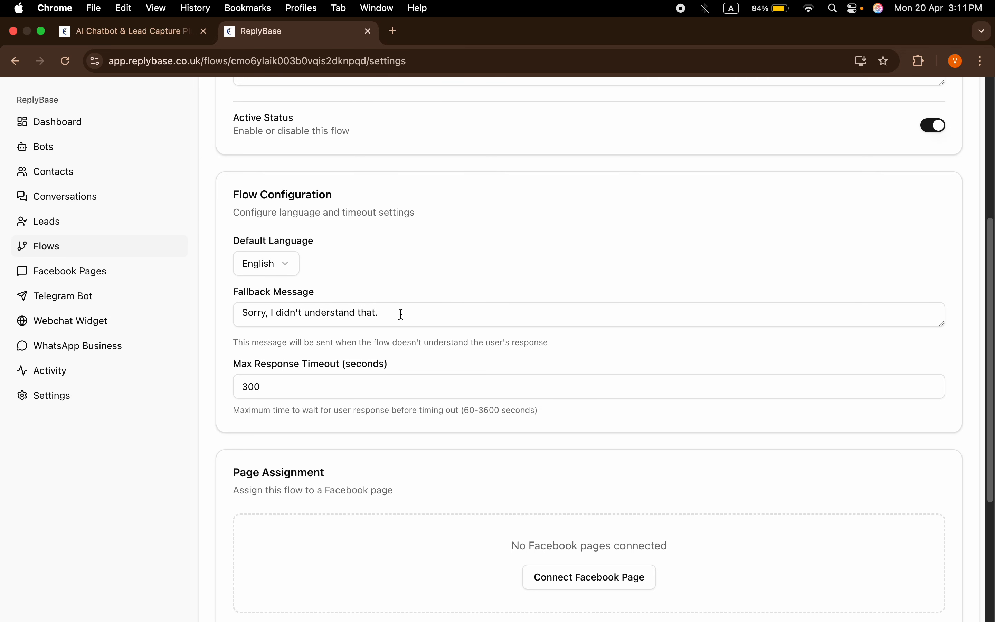
# - Examine the flow's Facebook page assignment and the channels available for channel assignment
pyautogui.scroll(-5, 400, 314)
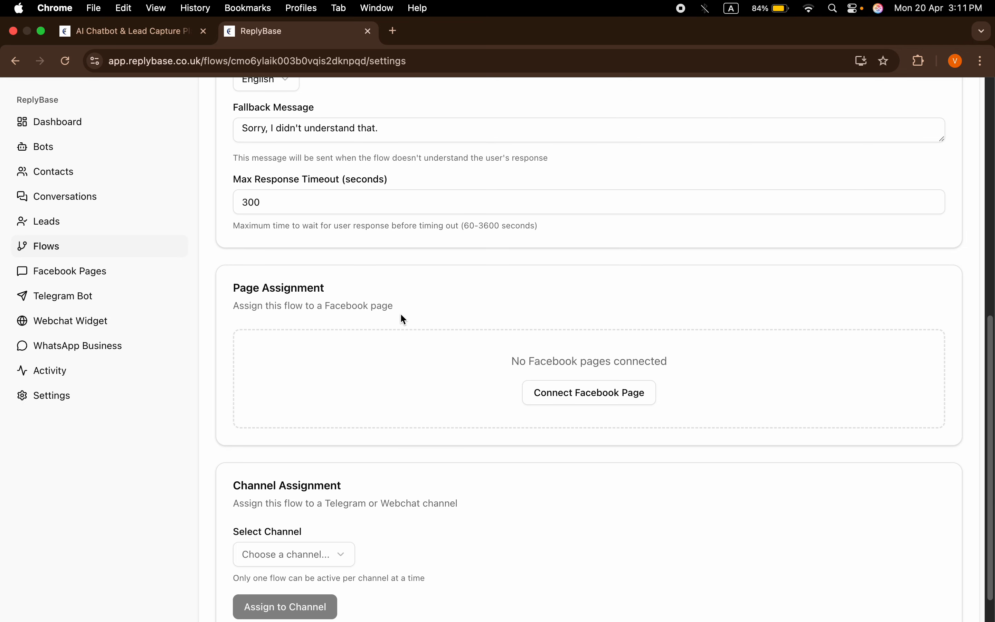
pyautogui.scroll(2, 401, 316)
pyautogui.scroll(1, 400, 317)
pyautogui.scroll(-4, 351, 290)
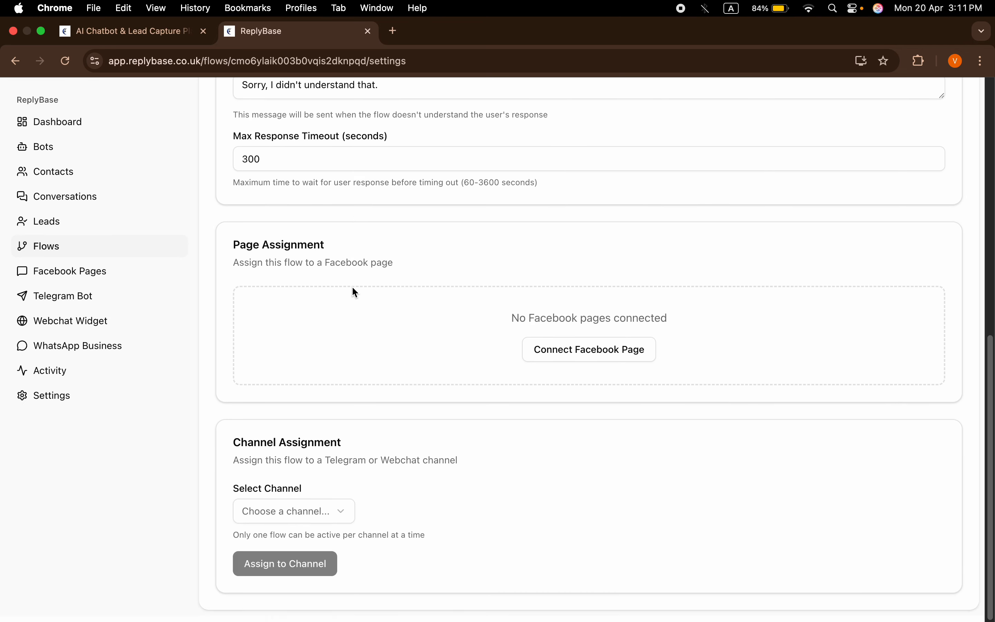
pyautogui.click(328, 518)
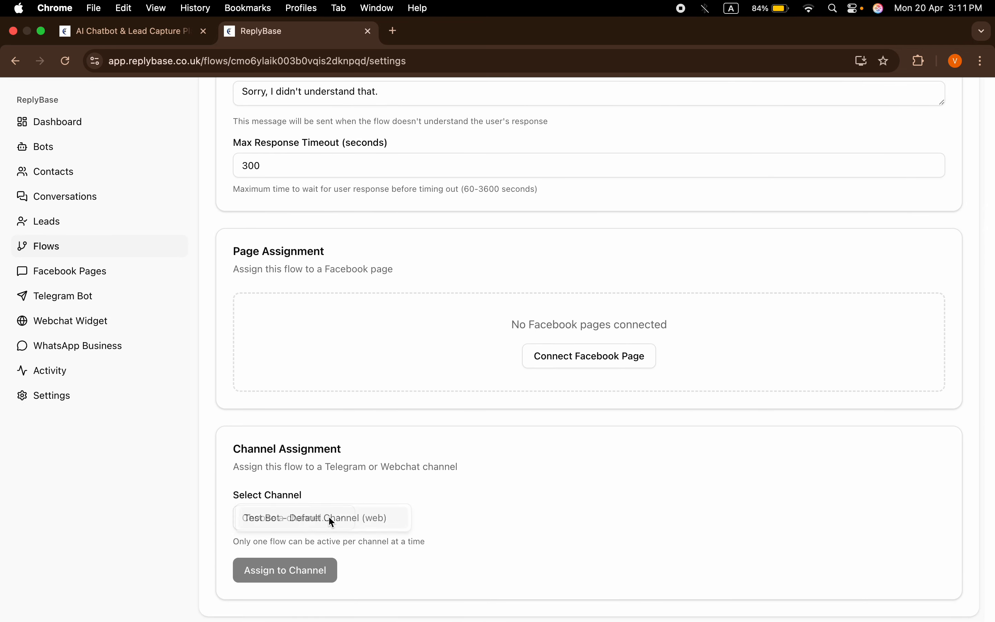
pyautogui.click(460, 502)
pyautogui.scroll(10, 460, 505)
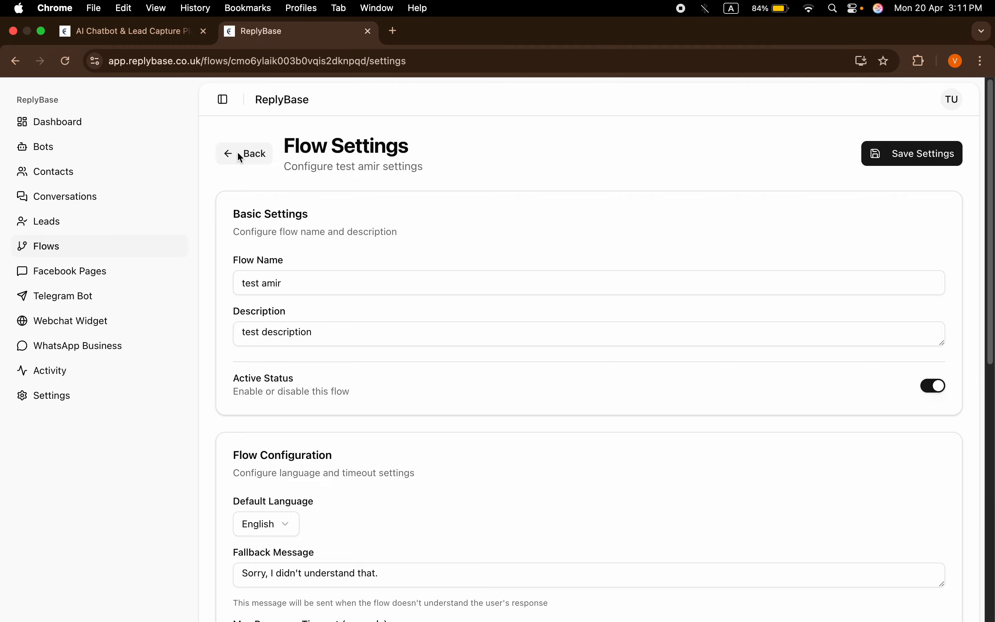
# - Leave the flow settings and reopen the same flow for editing to review its condition, action and end steps
pyautogui.click(238, 153)
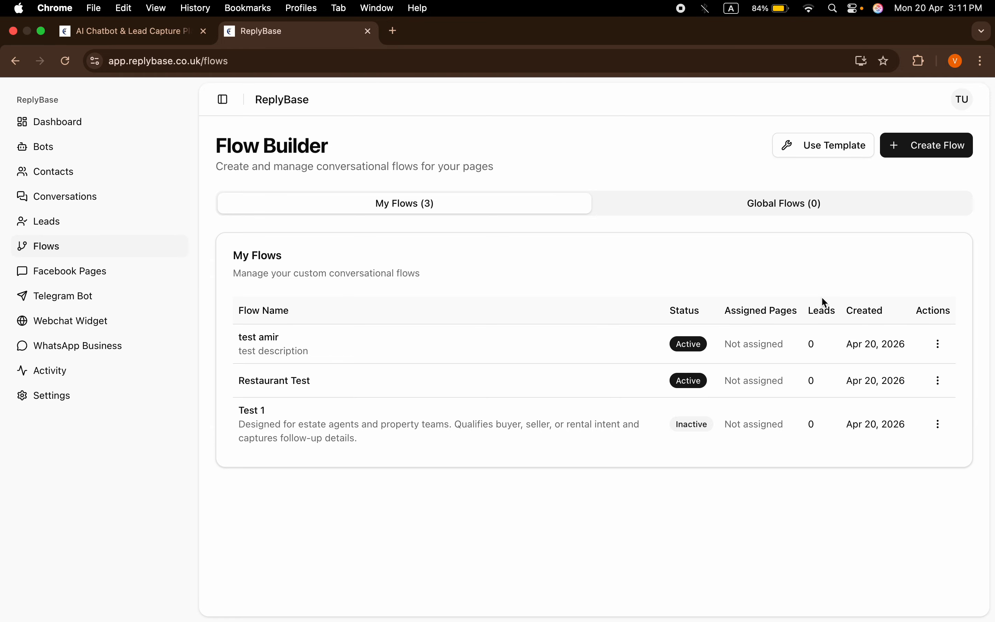
pyautogui.click(934, 343)
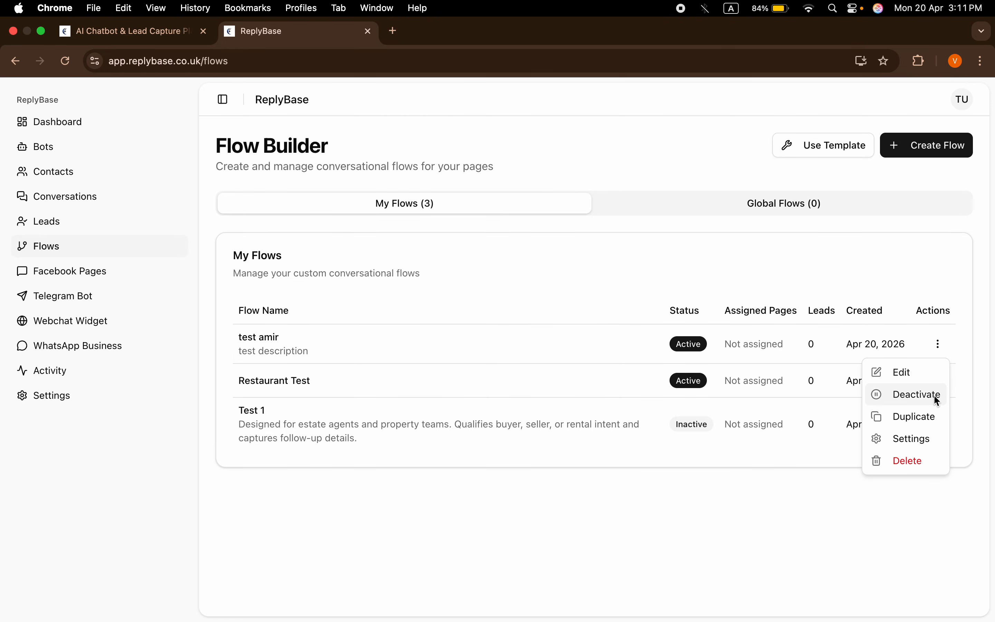
pyautogui.click(892, 378)
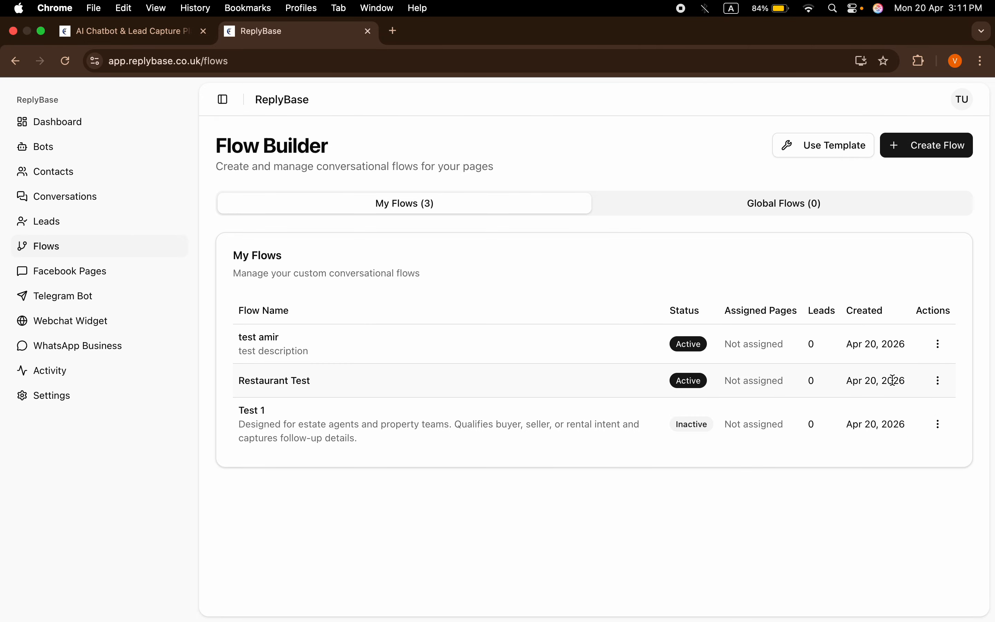
pyautogui.scroll(-15, 604, 322)
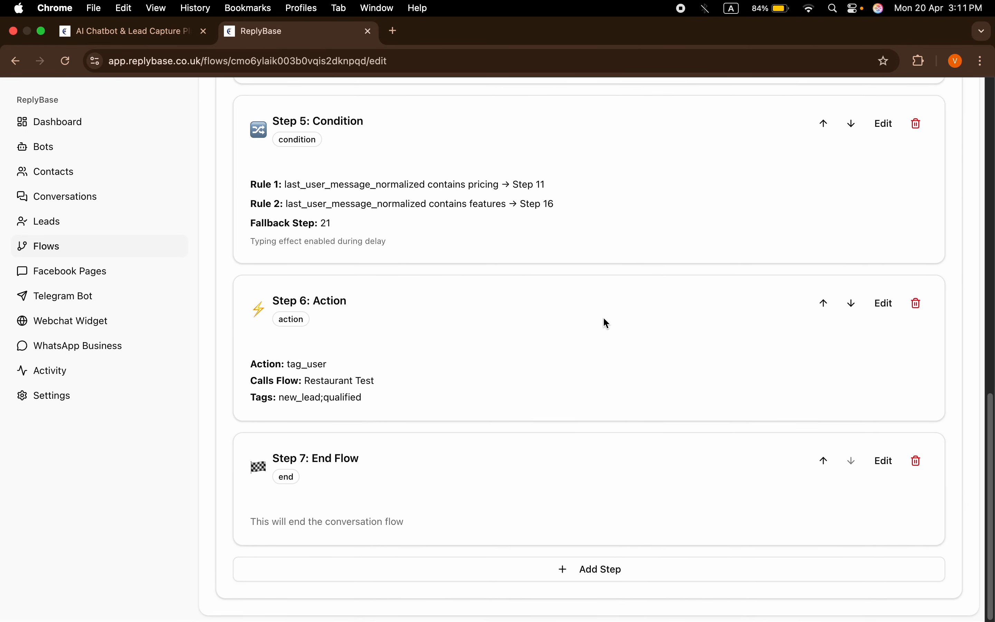
# - Return from the flow editor to the flow list and check the available global flows
pyautogui.scroll(15, 604, 320)
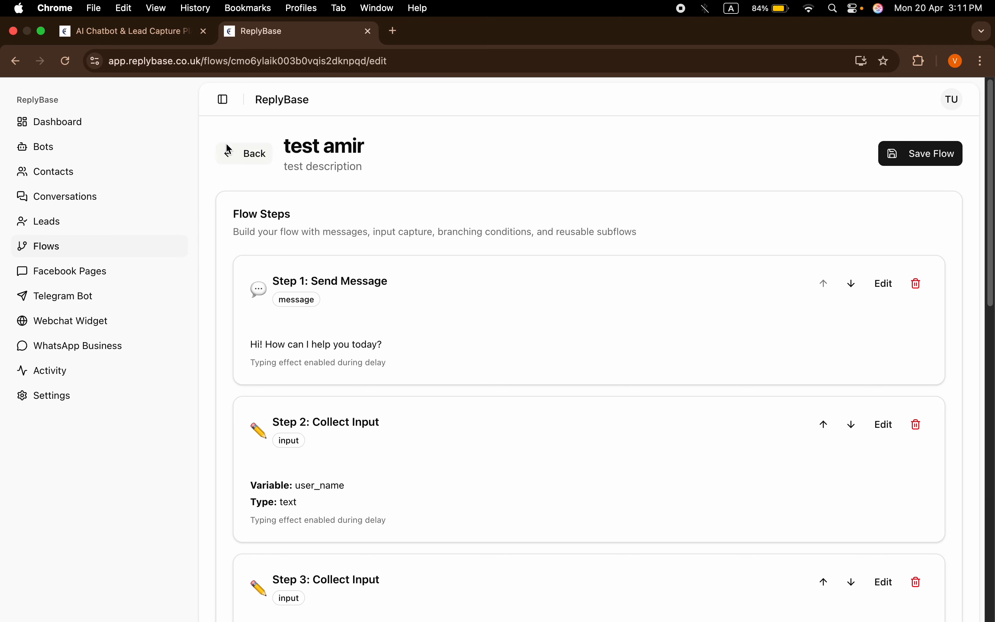
pyautogui.click(229, 152)
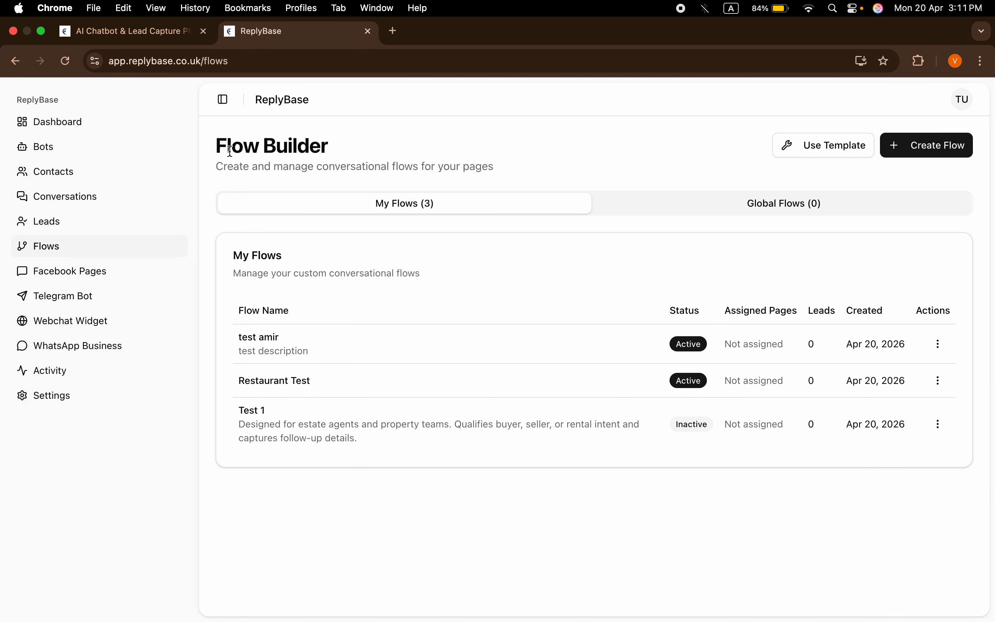
pyautogui.click(753, 210)
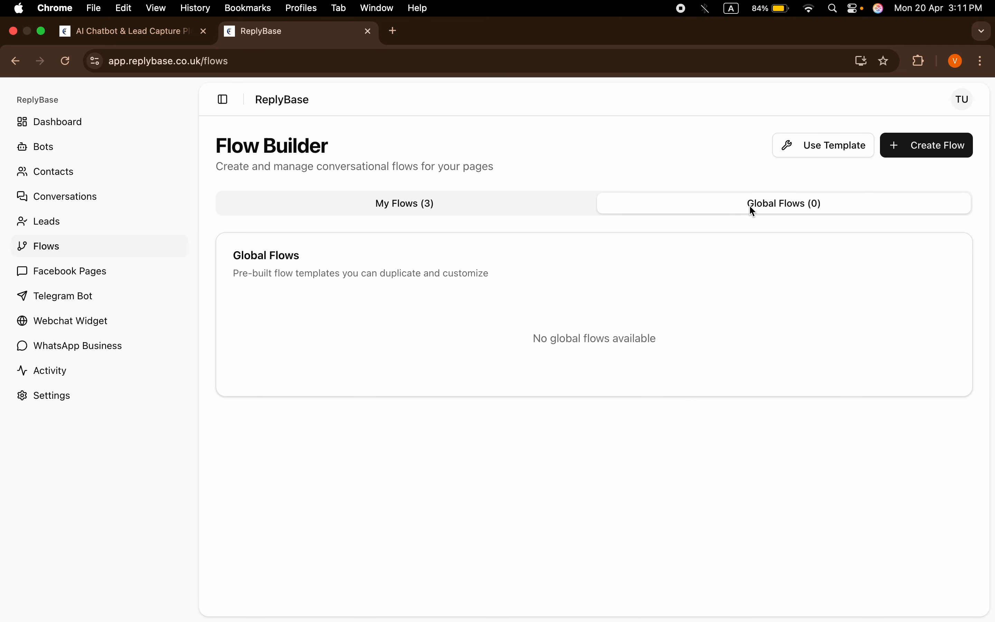
# - Create a flow named "Sample Welcome" from the universal template "Welcome Flow: Triage & Routing"
pyautogui.click(830, 151)
pyautogui.scroll(-20, 539, 331)
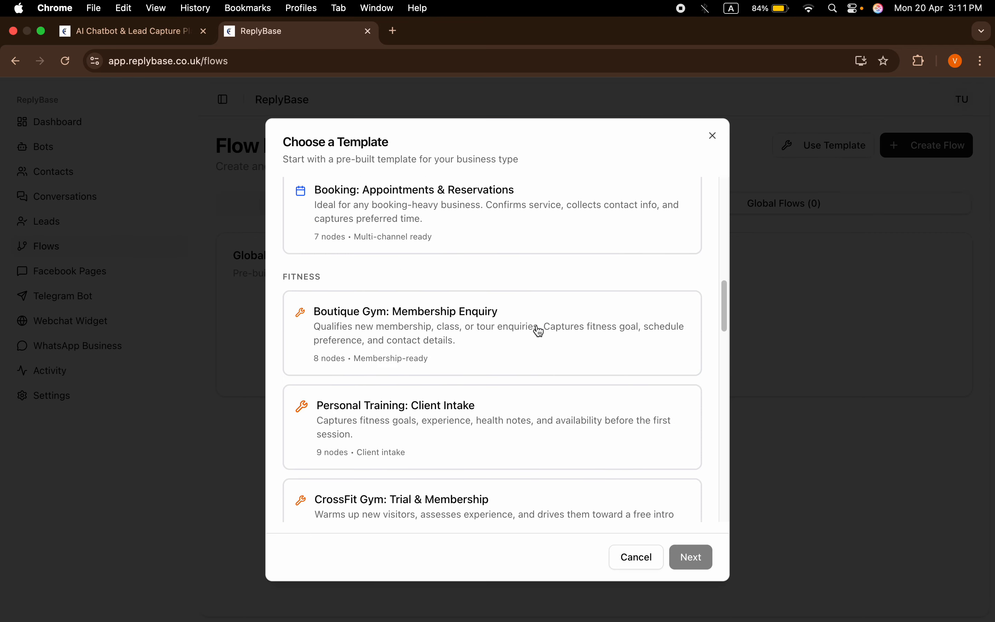
pyautogui.scroll(20, 537, 329)
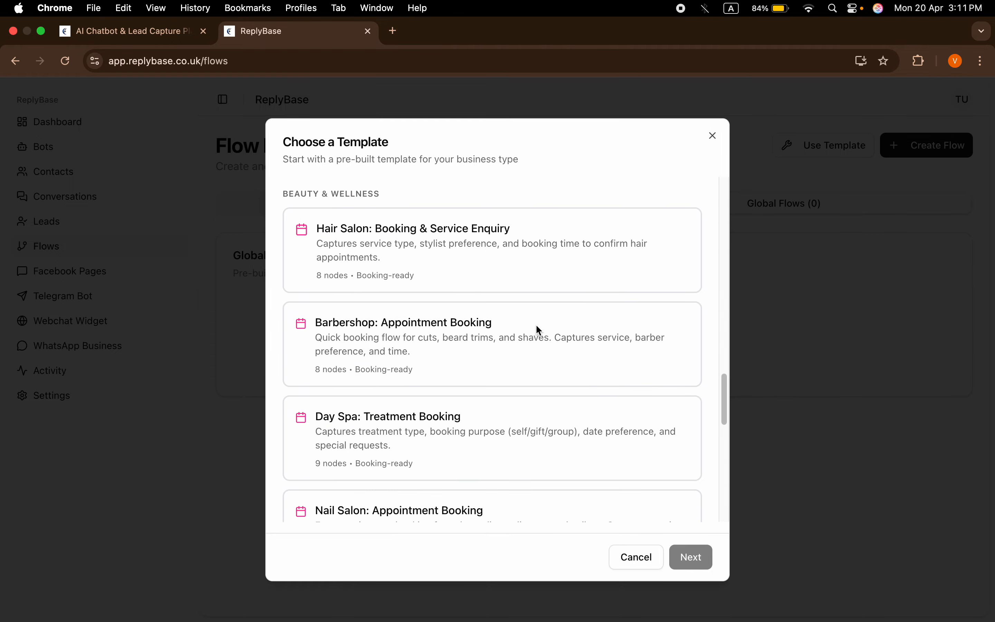
pyautogui.click(452, 247)
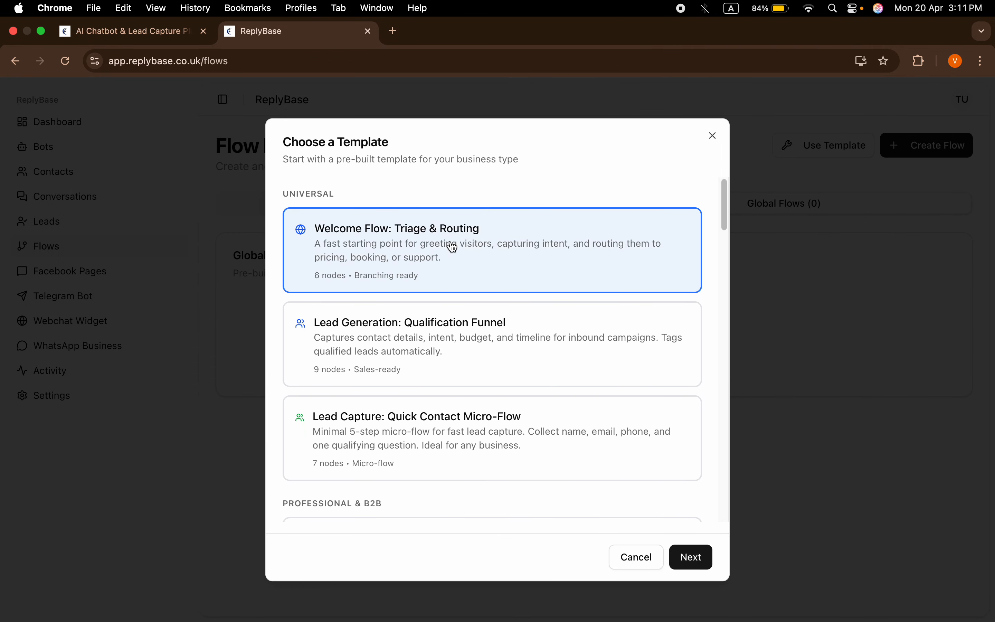
pyautogui.click(699, 563)
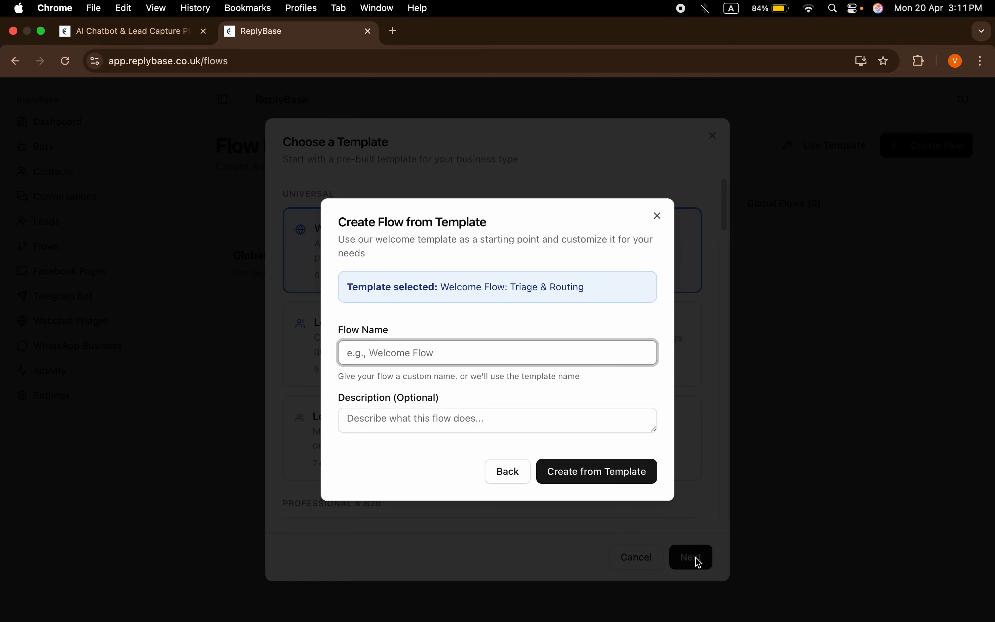
pyautogui.write('Sample Welcome')
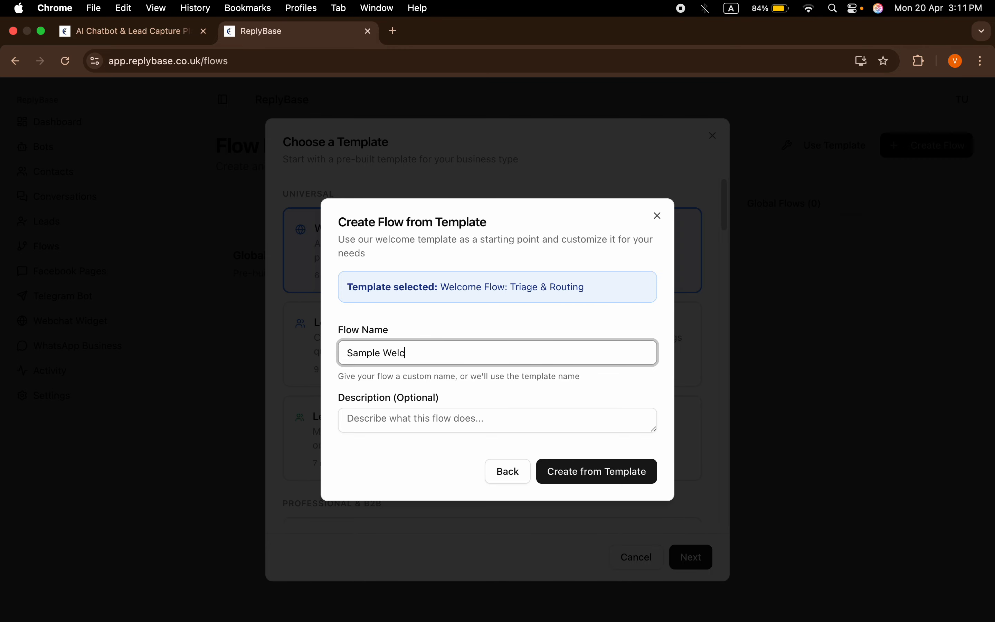
pyautogui.click(595, 473)
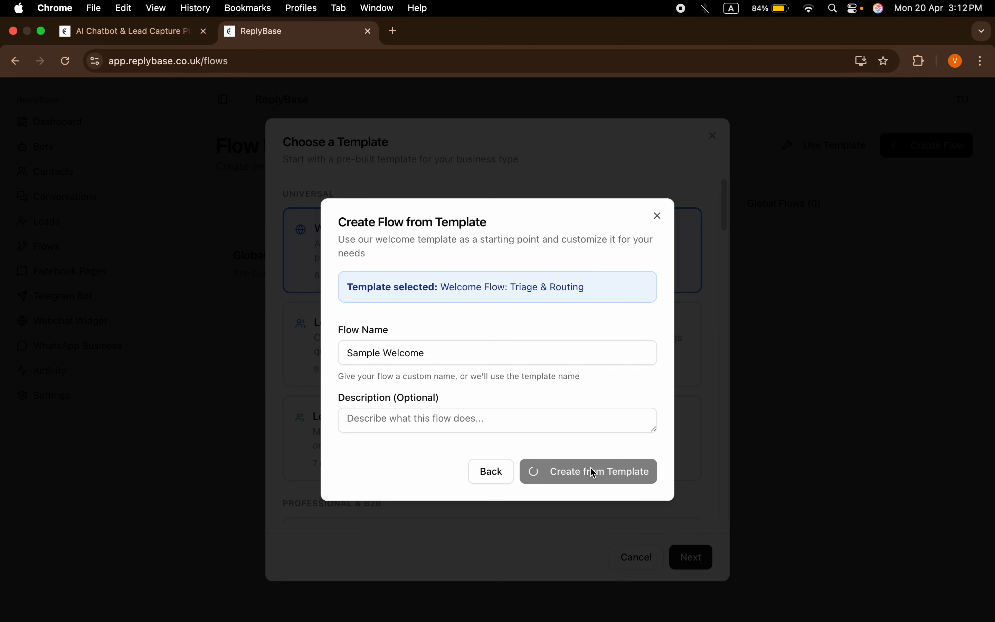
pyautogui.click(814, 13)
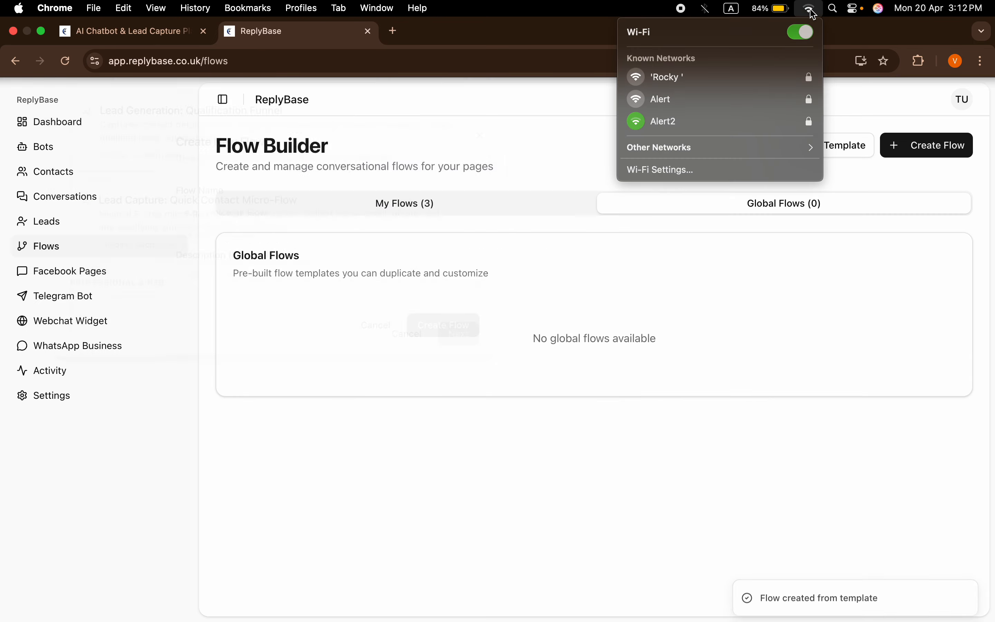
pyautogui.click(295, 382)
# - Look over the new flow's steps and inspect the full message text of Step 1, leaving it unedited
pyautogui.scroll(-15, 437, 360)
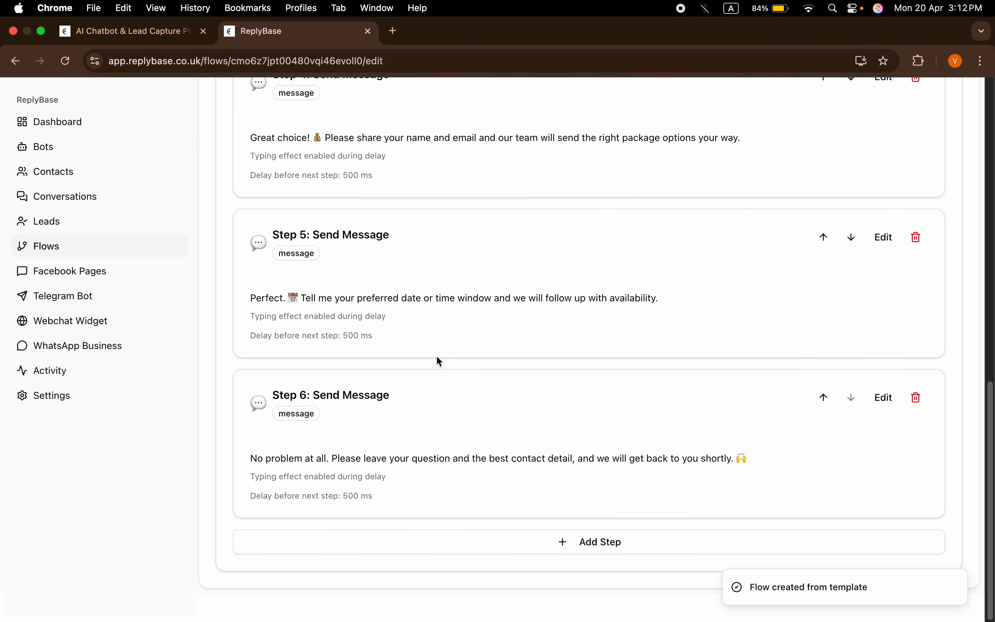
pyautogui.scroll(15, 436, 354)
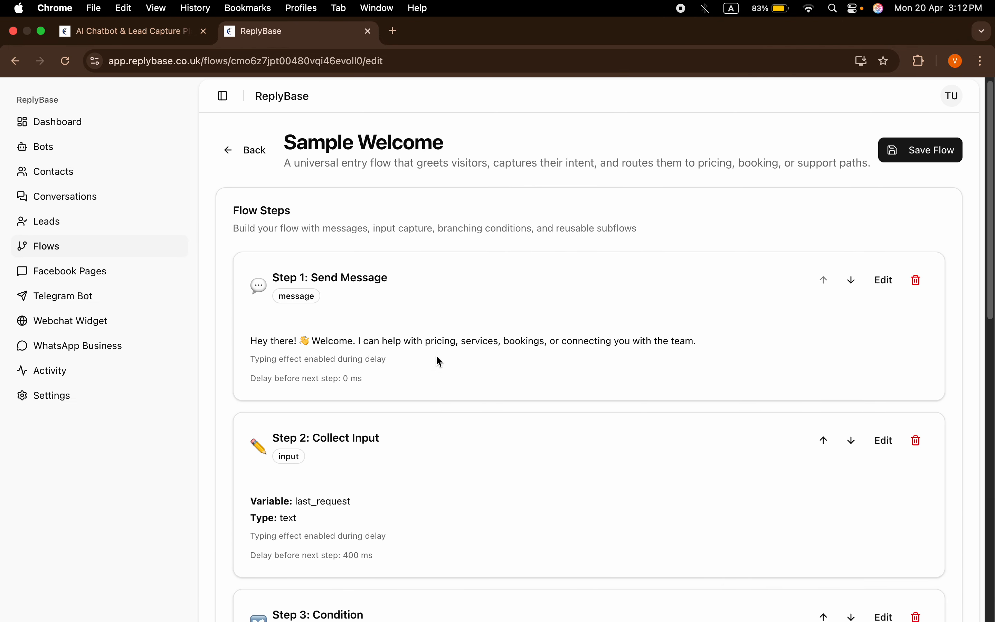
pyautogui.scroll(-5, 380, 285)
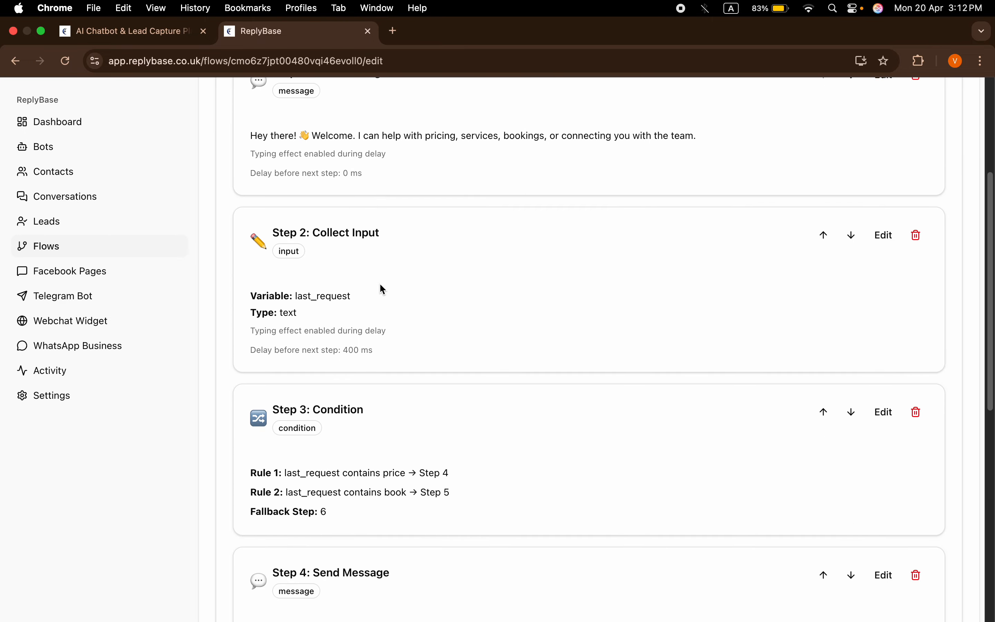
pyautogui.scroll(5, 379, 284)
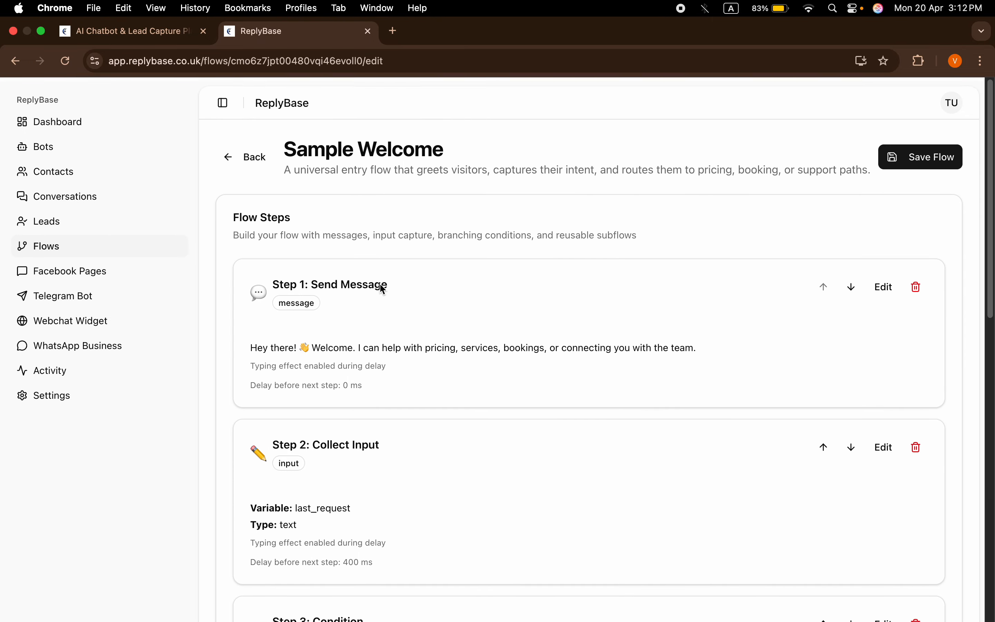
pyautogui.click(884, 283)
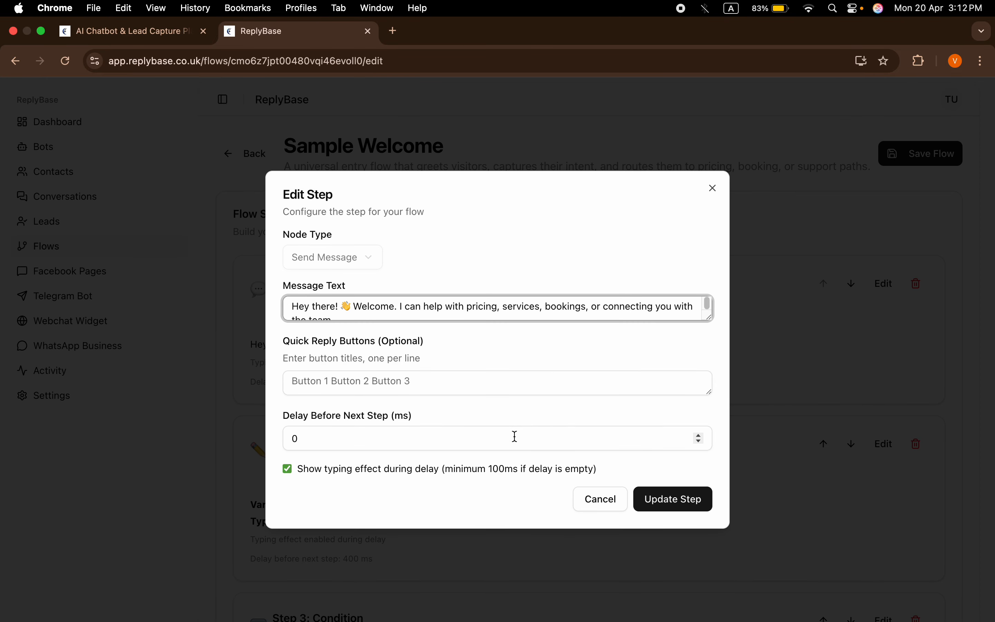
pyautogui.moveTo(707, 314); pyautogui.dragTo(706, 389)
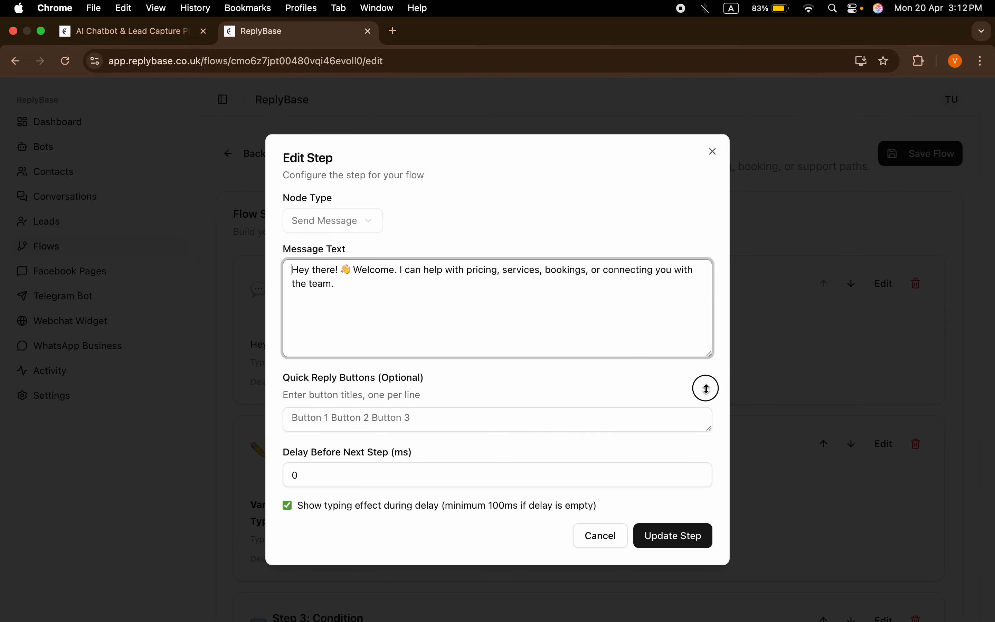
pyautogui.click(611, 537)
# - Inspect the prompt message, variable name and input type of the Step 2 Collect Input node without editing it
pyautogui.scroll(-5, 638, 355)
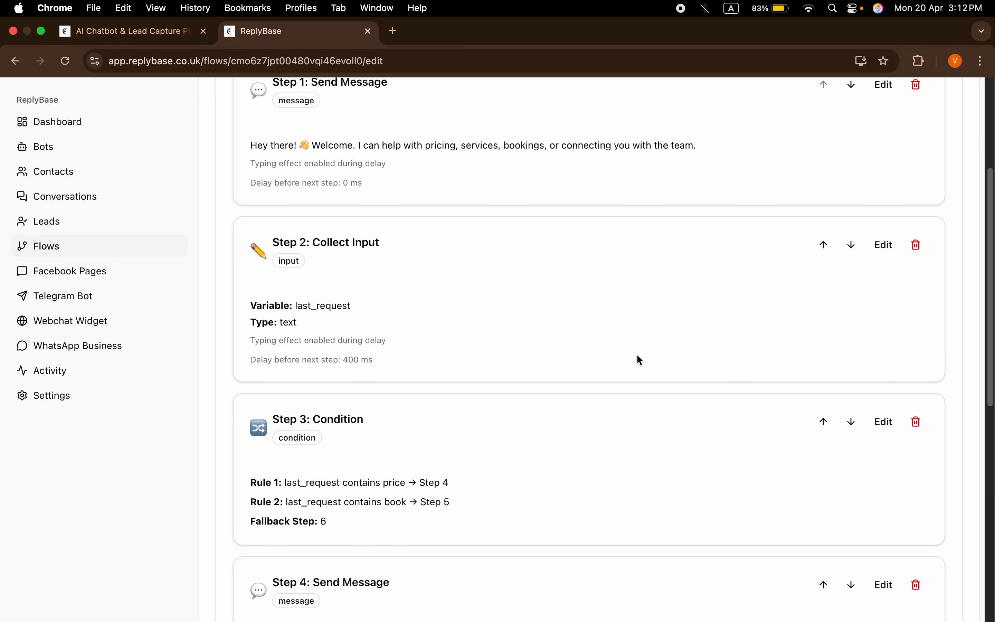
pyautogui.click(883, 245)
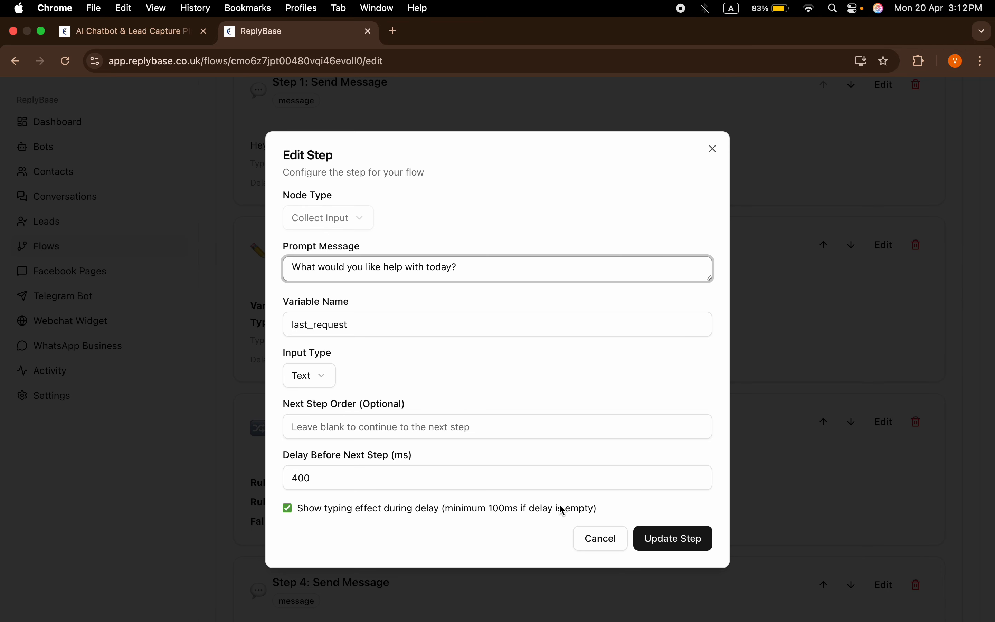
pyautogui.click(610, 551)
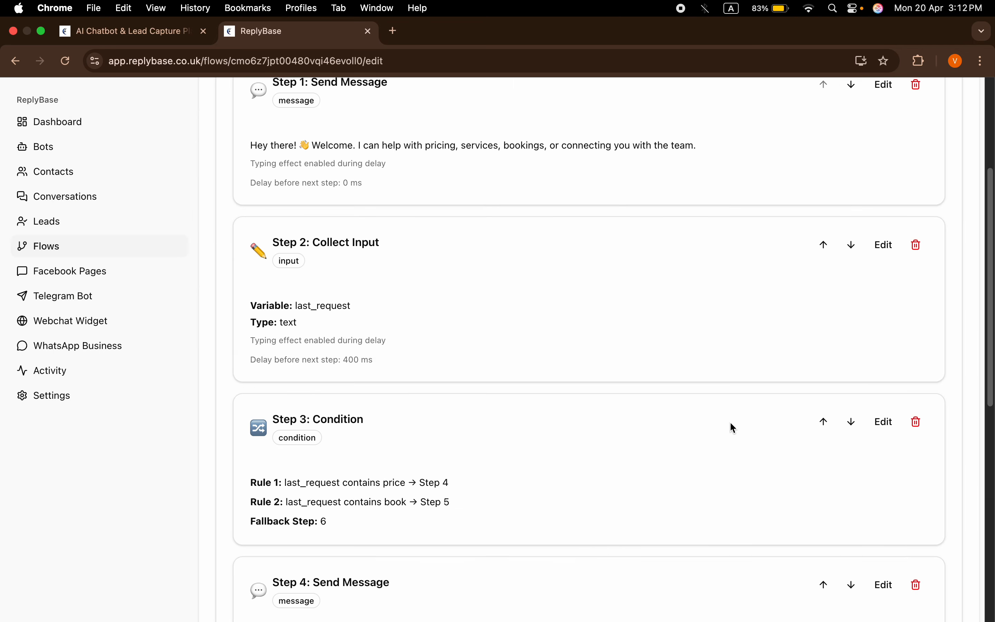
# - Inspect the Step 3 Condition node's rule variables, values and target steps, and close it without editing
pyautogui.scroll(-5, 732, 425)
pyautogui.click(882, 242)
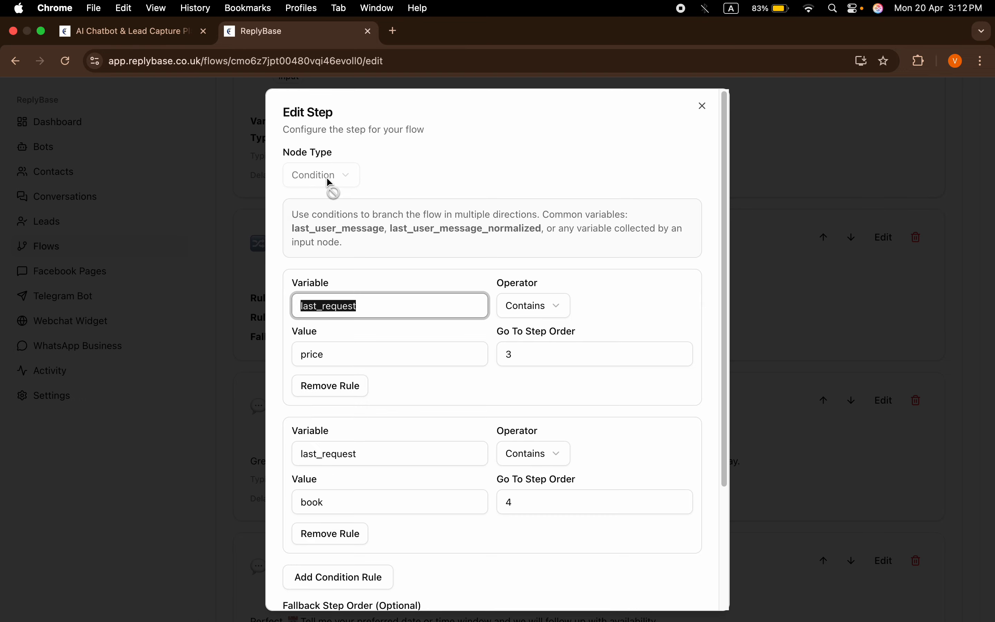
pyautogui.scroll(-3, 506, 353)
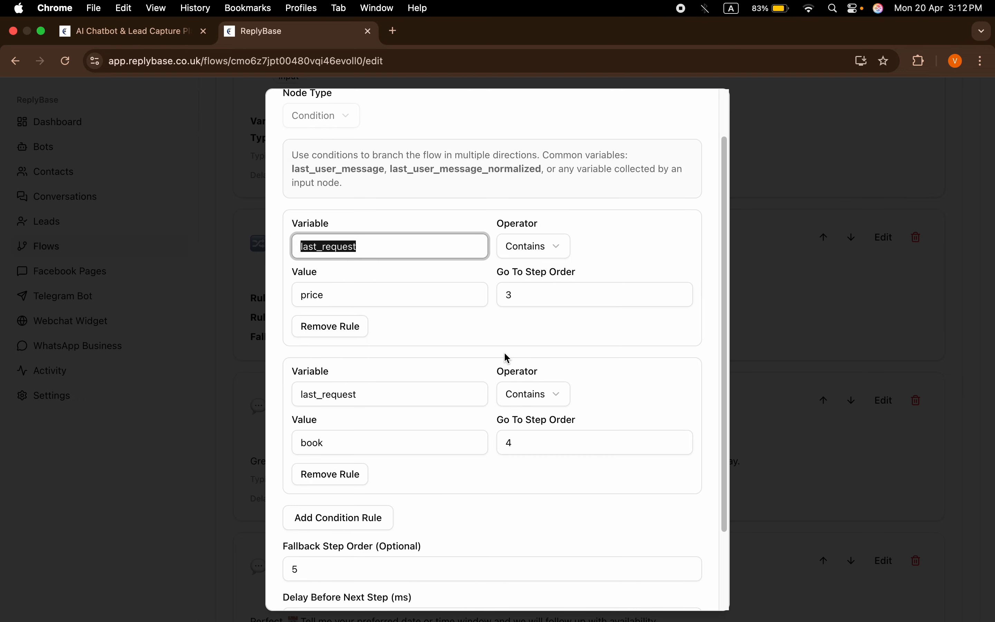
pyautogui.click(410, 303)
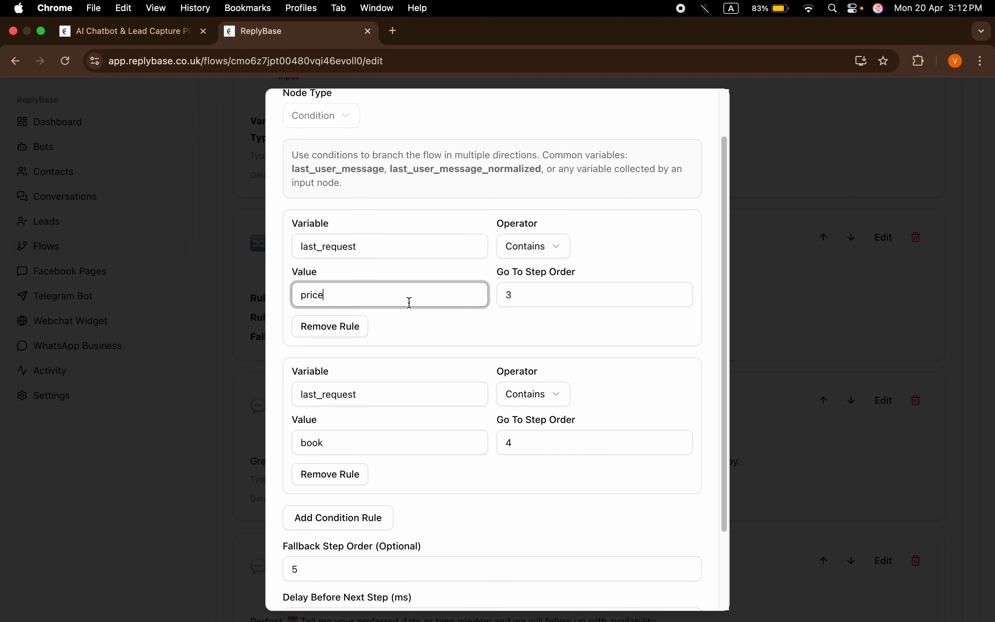
pyautogui.click(436, 334)
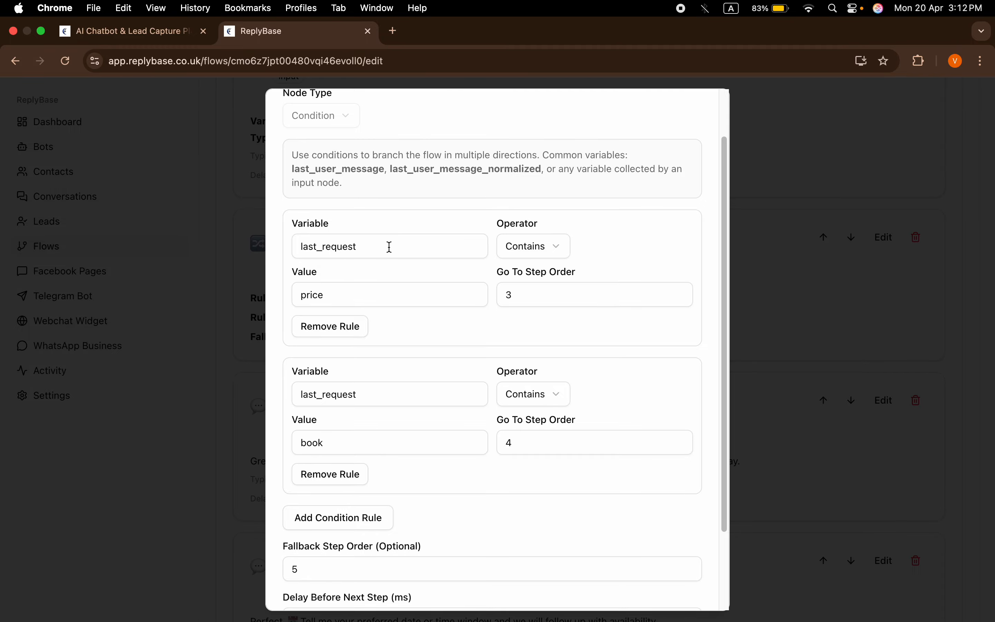
pyautogui.moveTo(390, 247); pyautogui.dragTo(275, 250)
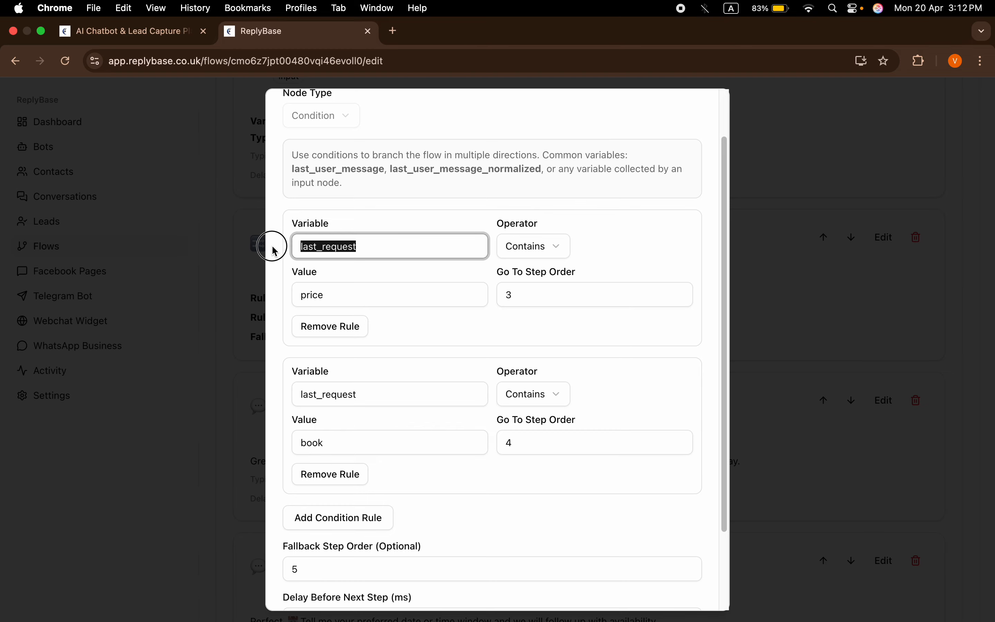
pyautogui.scroll(3, 404, 322)
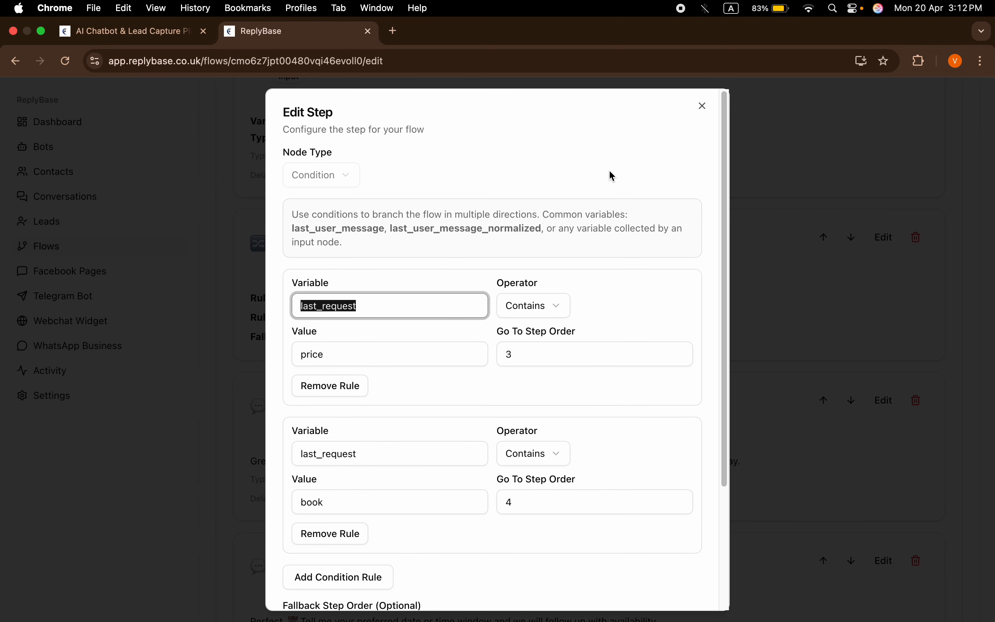
pyautogui.click(703, 106)
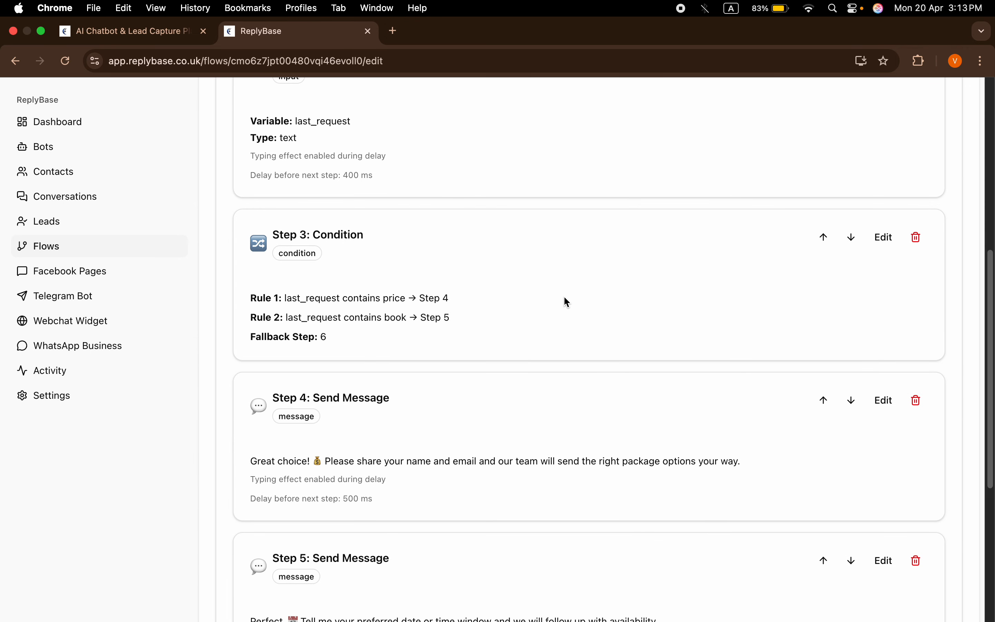
# - Trace how the last_request variable from Step 2 feeds the condition rules, and read the message steps they branch to
pyautogui.scroll(3, 565, 300)
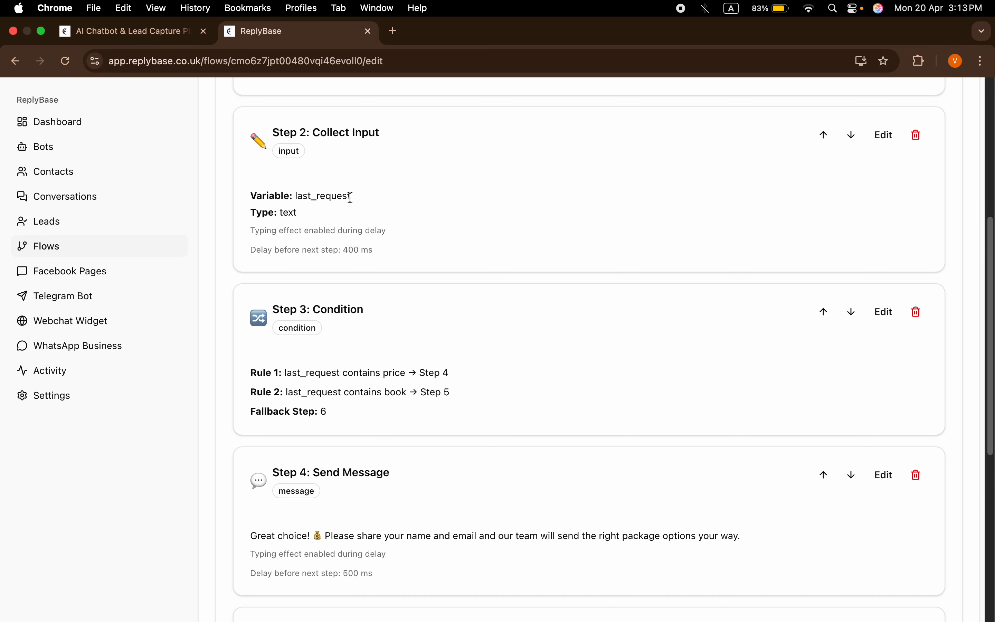
pyautogui.moveTo(357, 197); pyautogui.dragTo(295, 195)
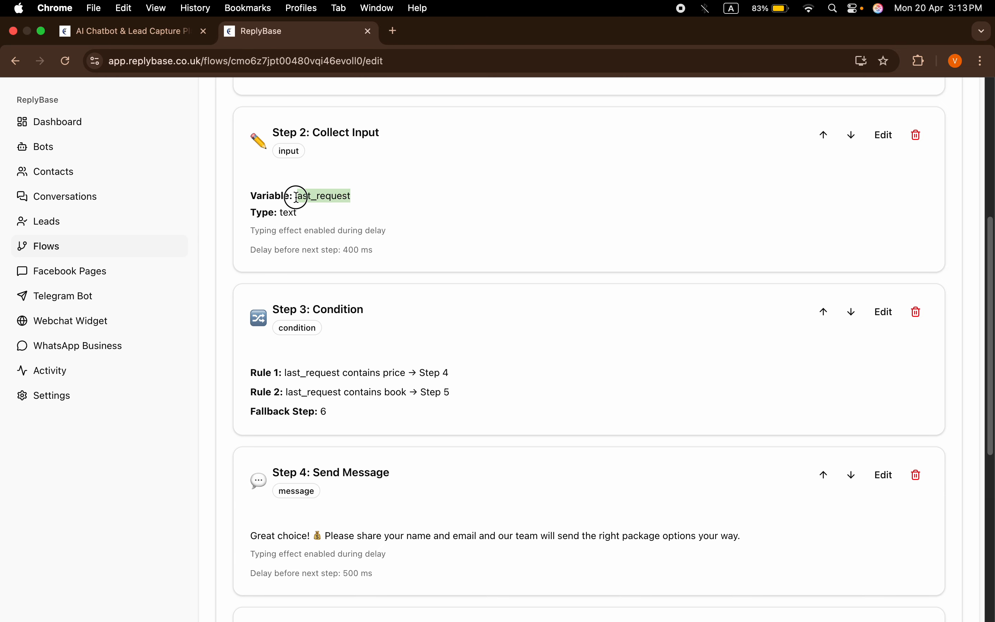
pyautogui.scroll(-3, 412, 301)
pyautogui.scroll(-7, 412, 301)
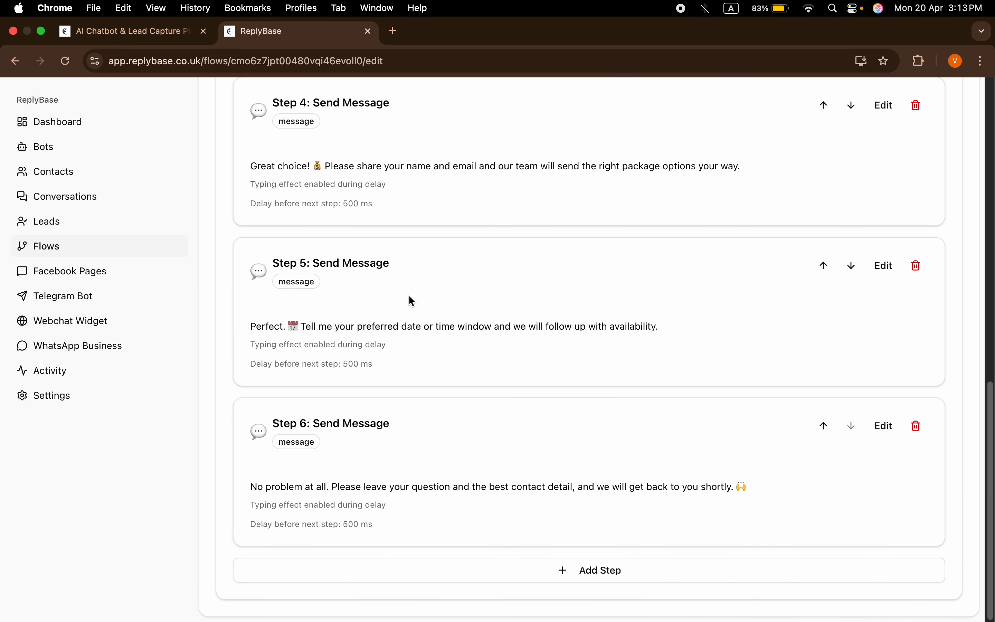
pyautogui.scroll(15, 435, 407)
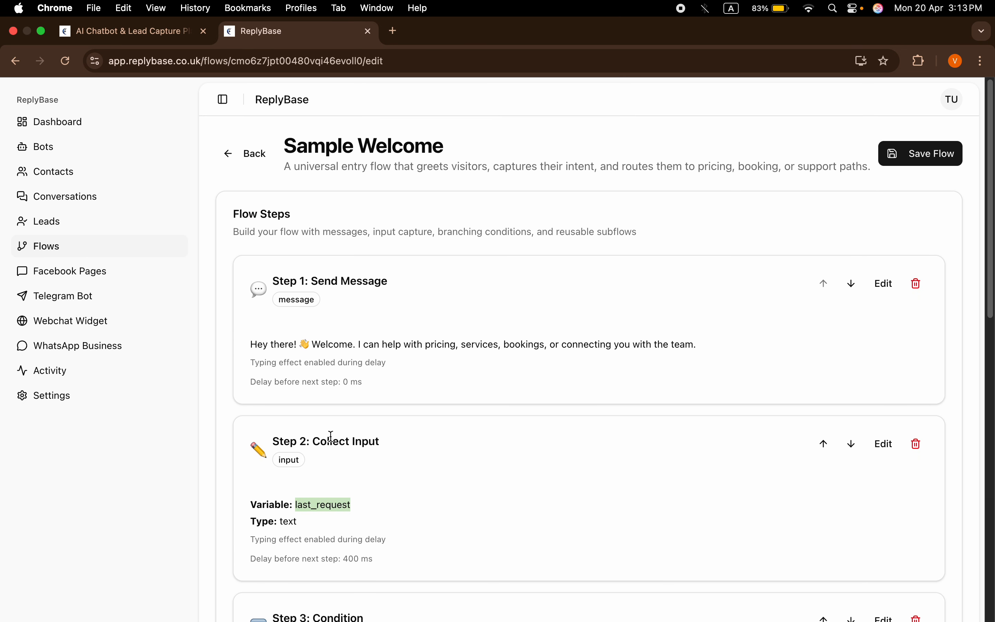
pyautogui.scroll(-1, 365, 445)
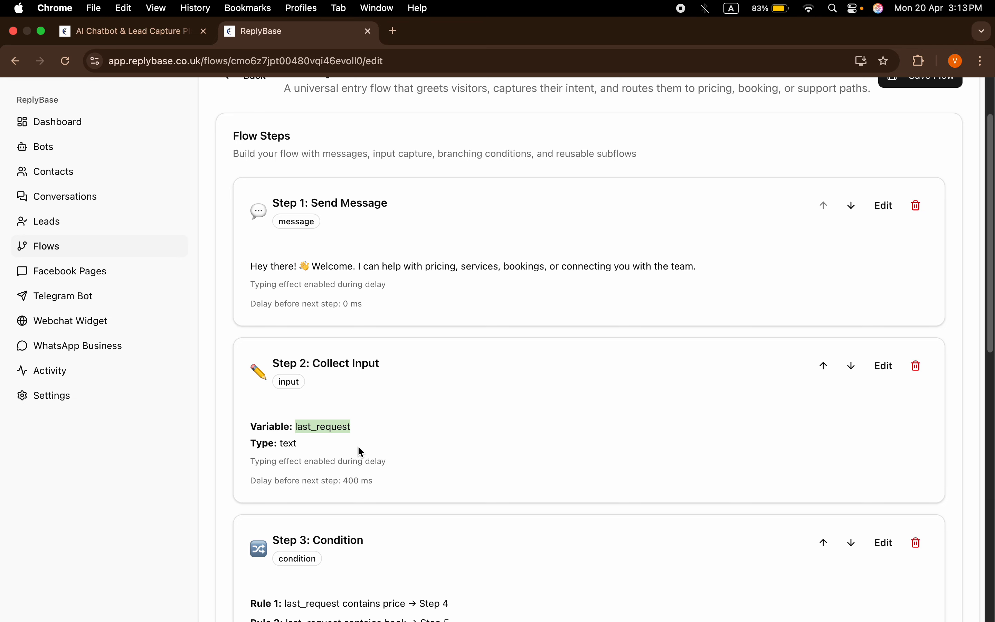
pyautogui.scroll(-5, 370, 427)
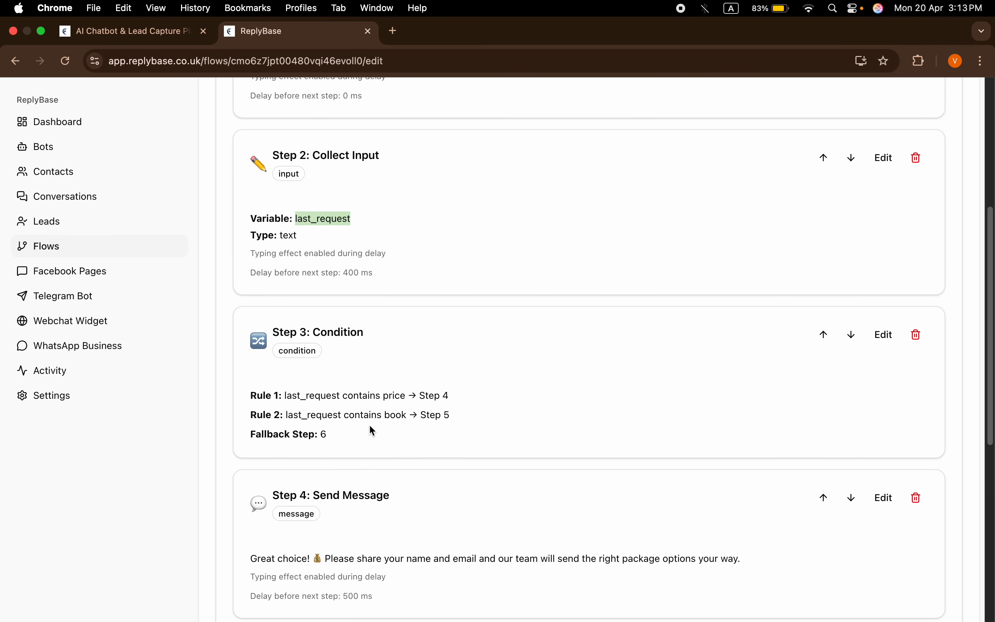
pyautogui.scroll(-2, 370, 427)
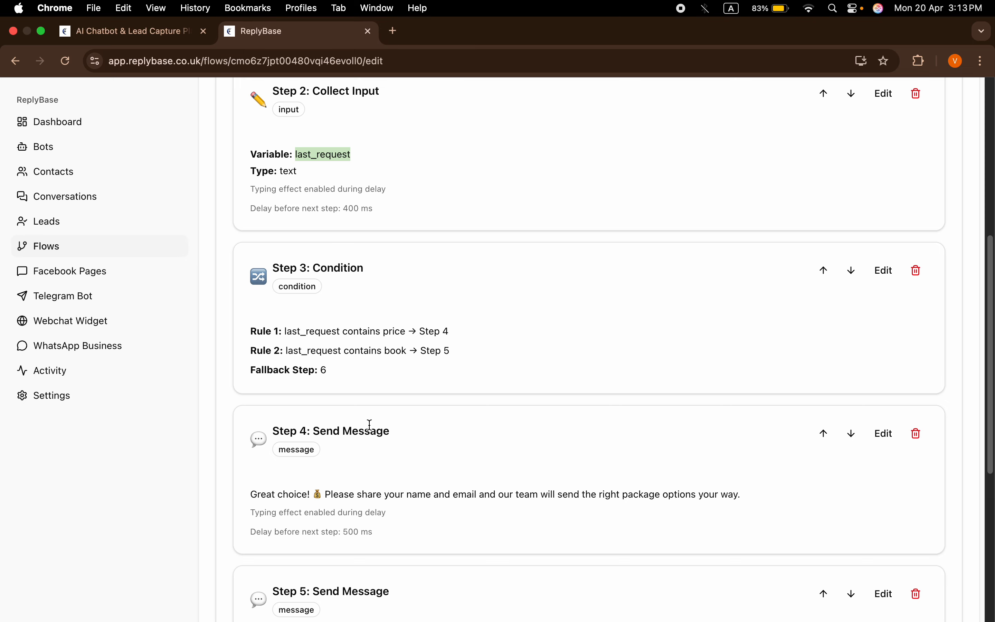
pyautogui.scroll(-4, 485, 356)
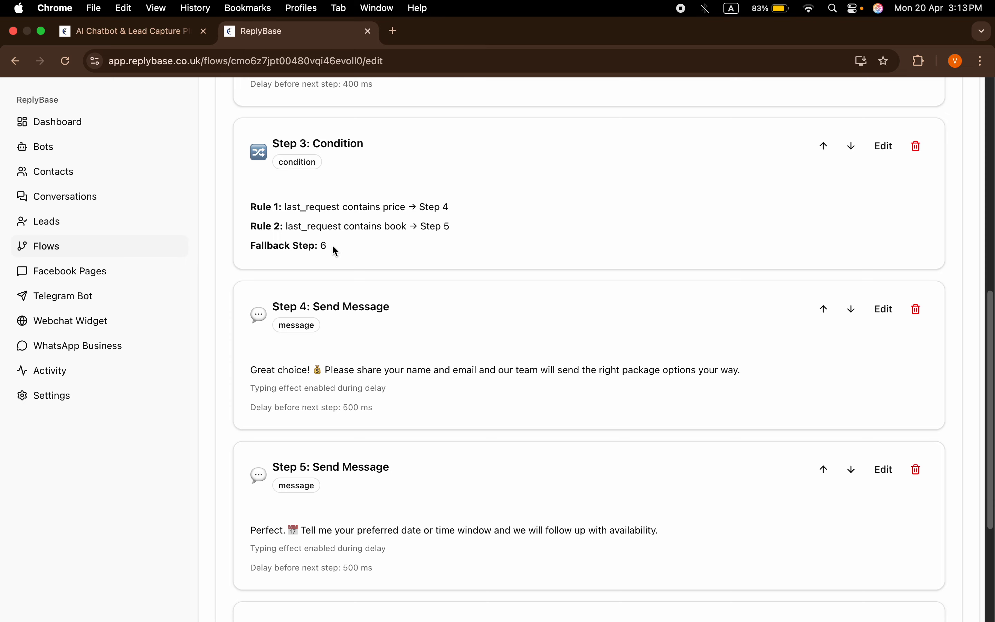
pyautogui.scroll(-4, 335, 249)
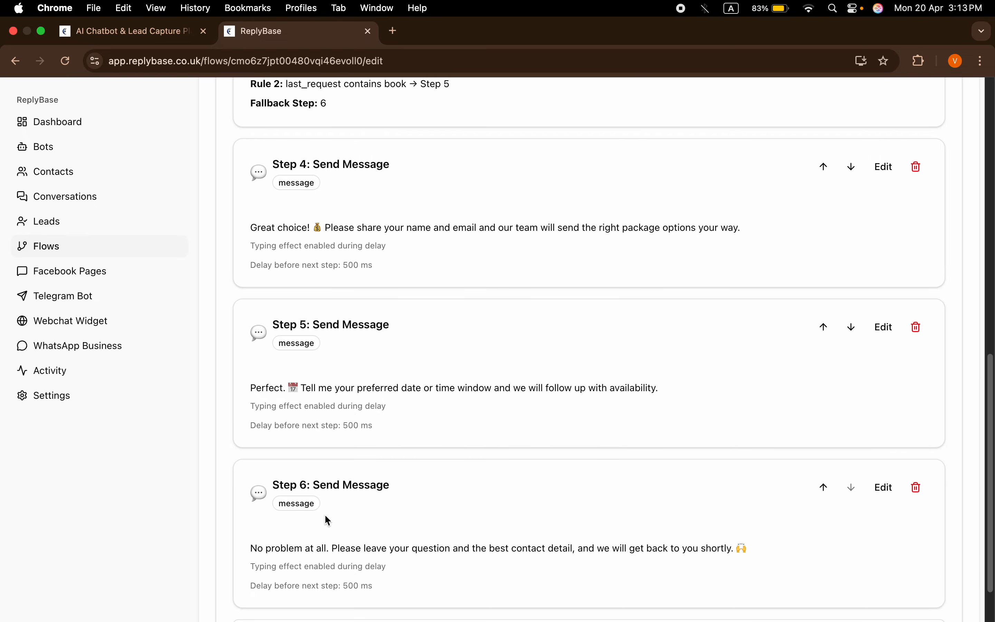
pyautogui.scroll(-2, 347, 510)
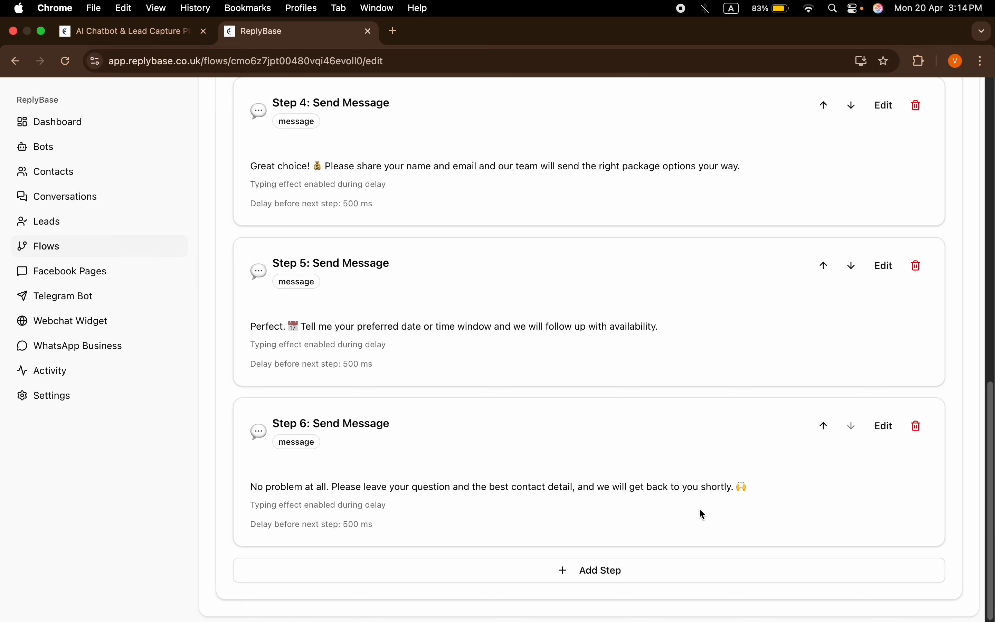
# - Leave the Sample Welcome editor for the flow list and switch to the ReplyBase website's home page
pyautogui.scroll(15, 699, 507)
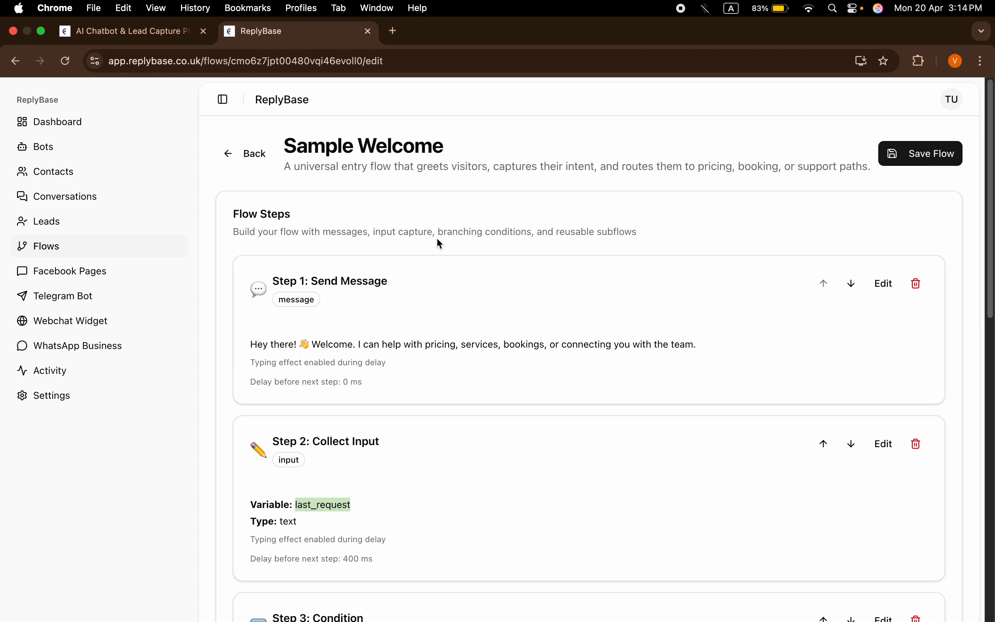
pyautogui.click(241, 153)
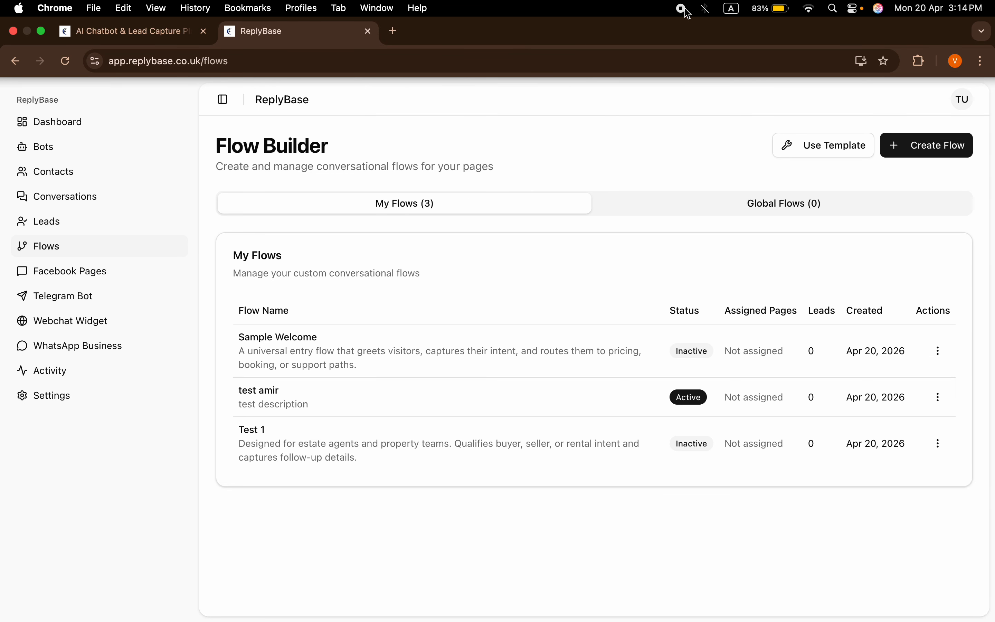
pyautogui.click(178, 27)
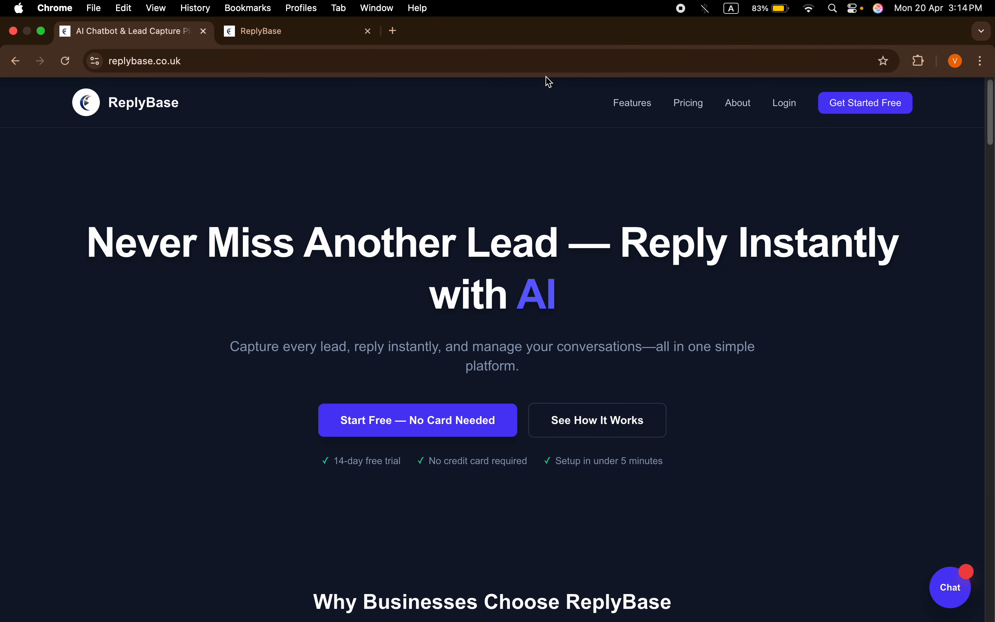